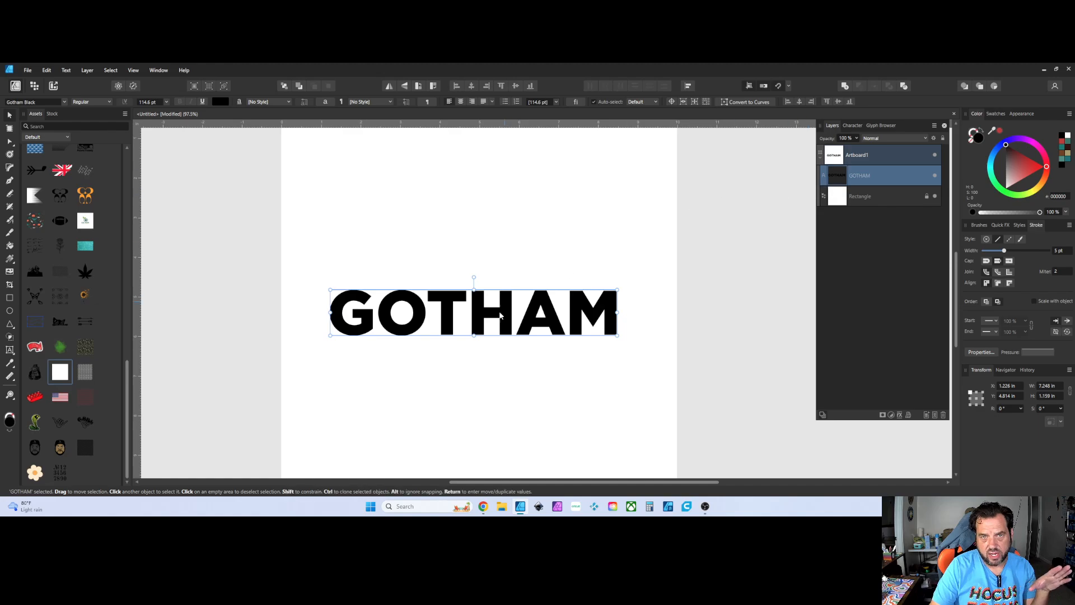
left_click_drag(502, 315, 505, 316)
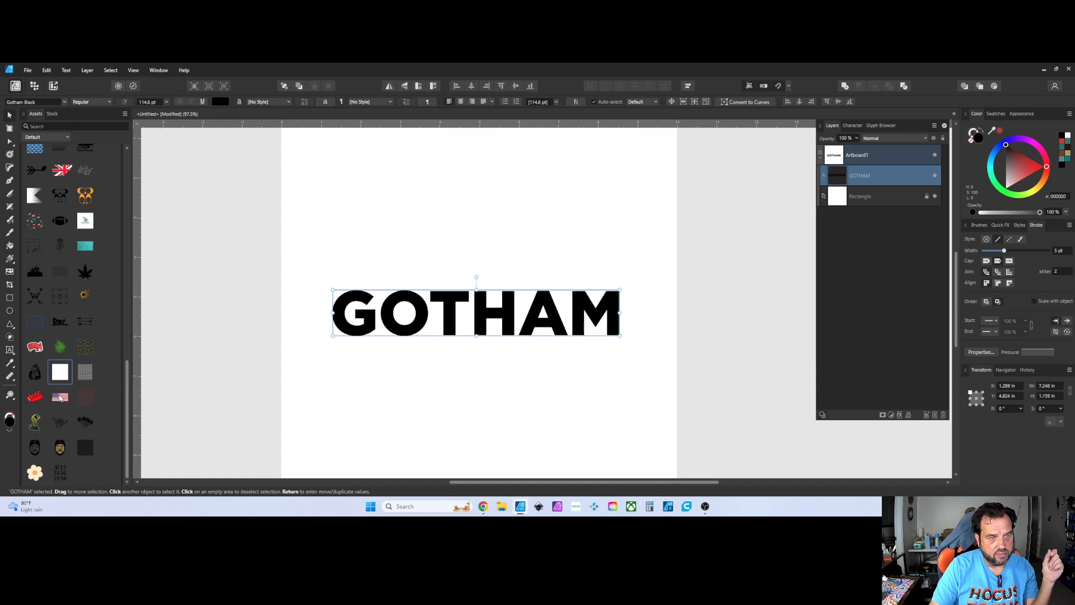
left_click_drag(67, 398, 186, 342)
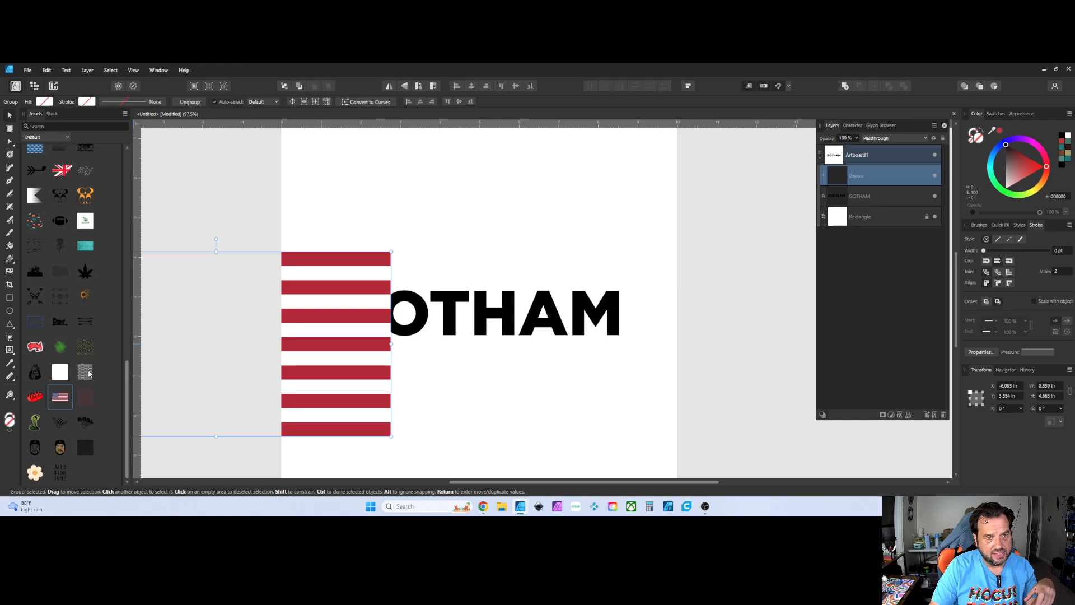
left_click_drag(289, 328, 393, 303)
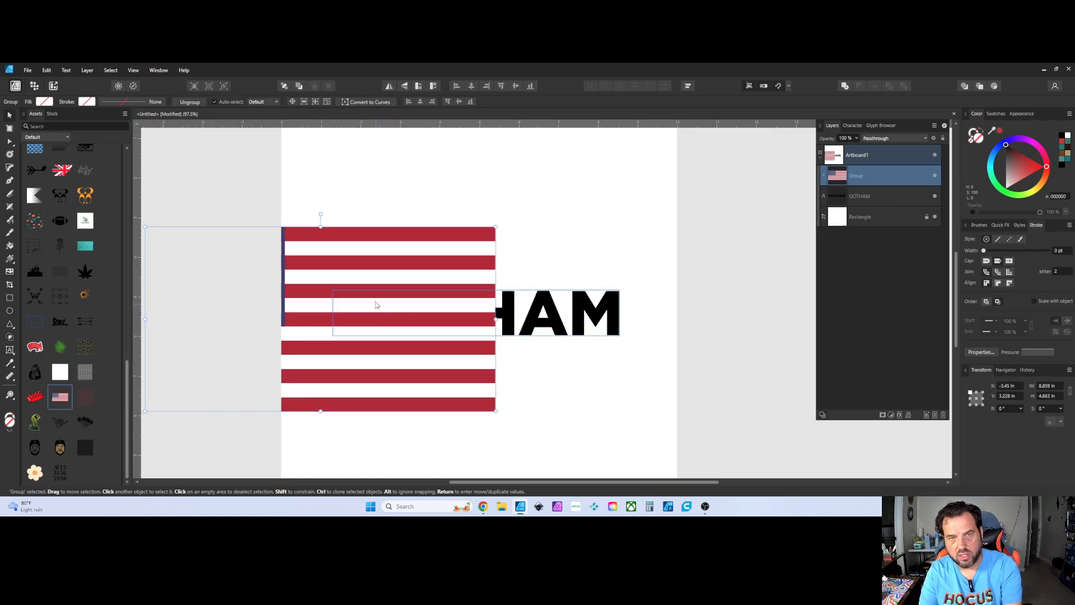
key("Delete")
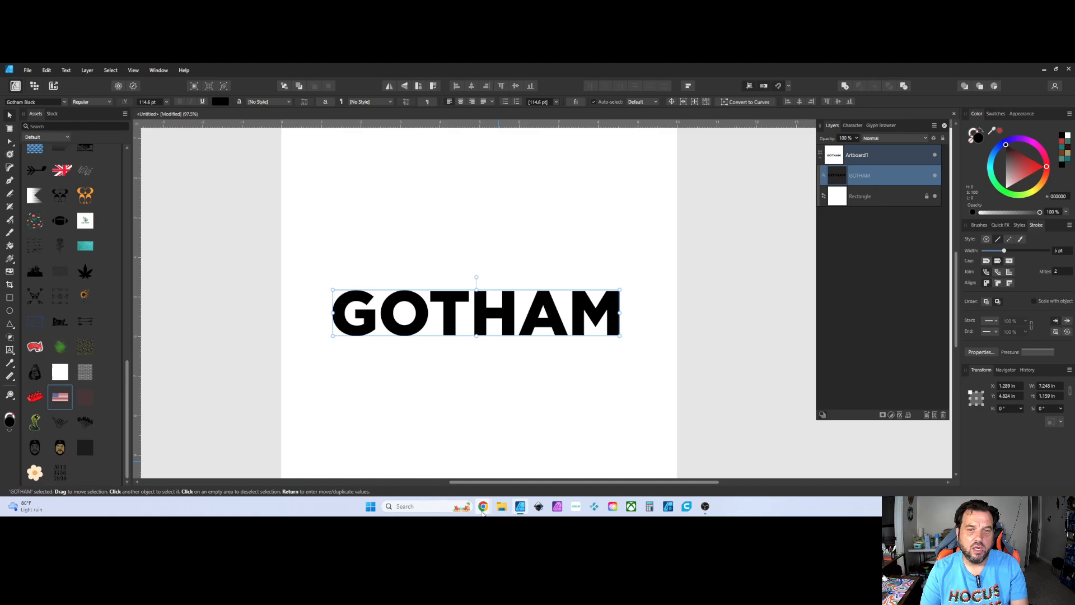
- Switch to Chrome, copy the Wikipedia American flag image from the Google results, and return to Affinity Designer
mouse_move(480, 510)
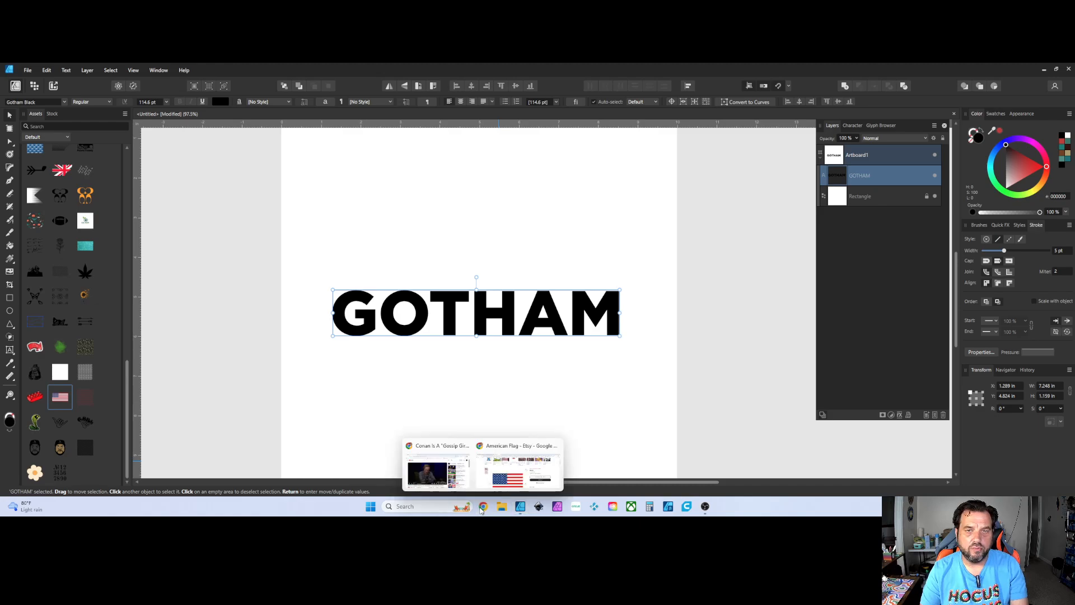
left_click(487, 471)
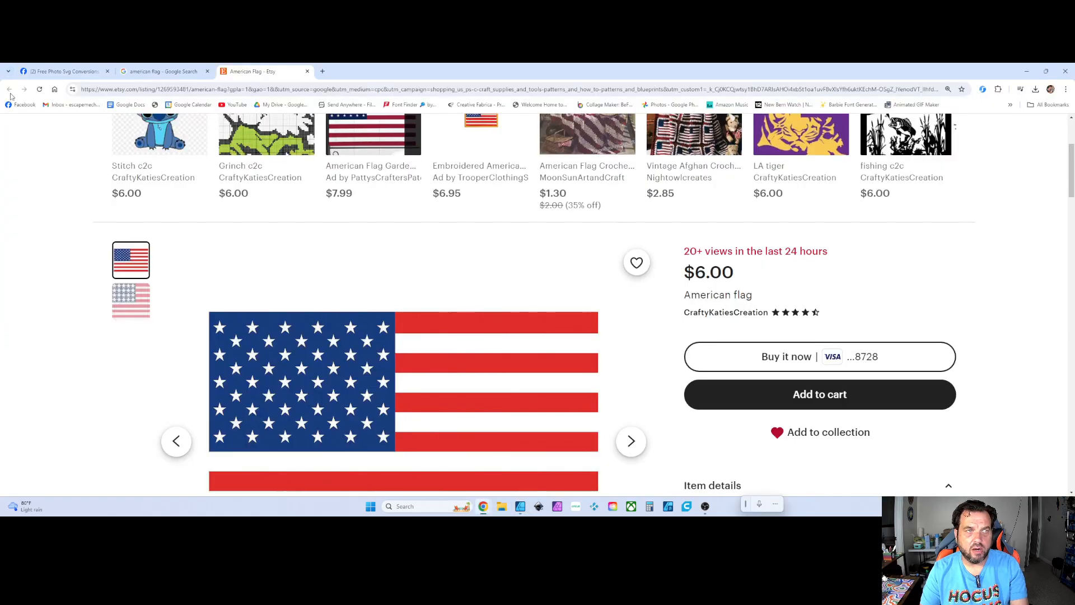
left_click(307, 72)
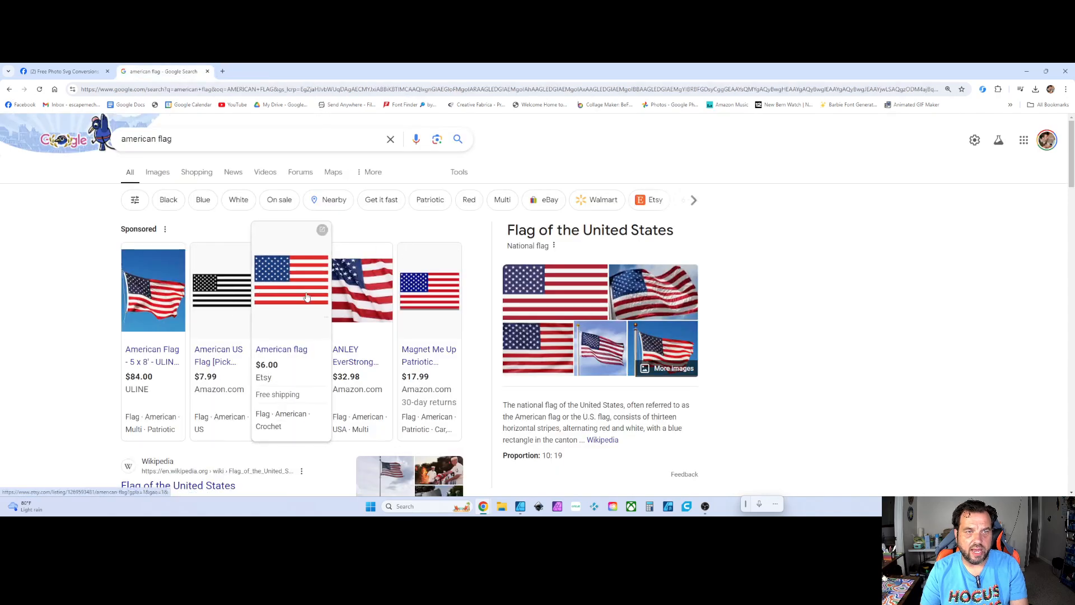
left_click(544, 307)
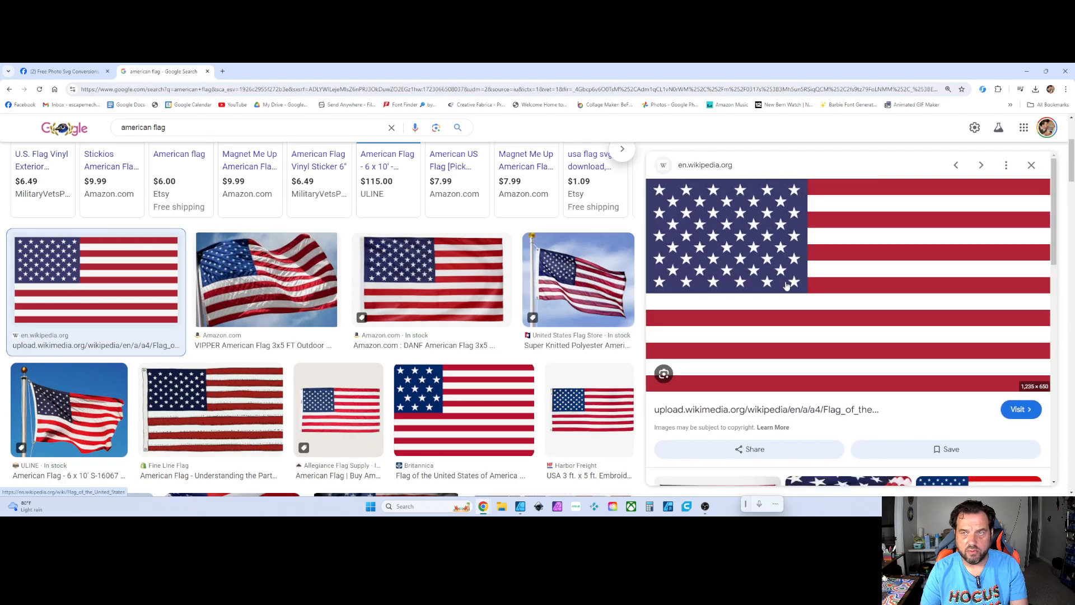
right_click(786, 285)
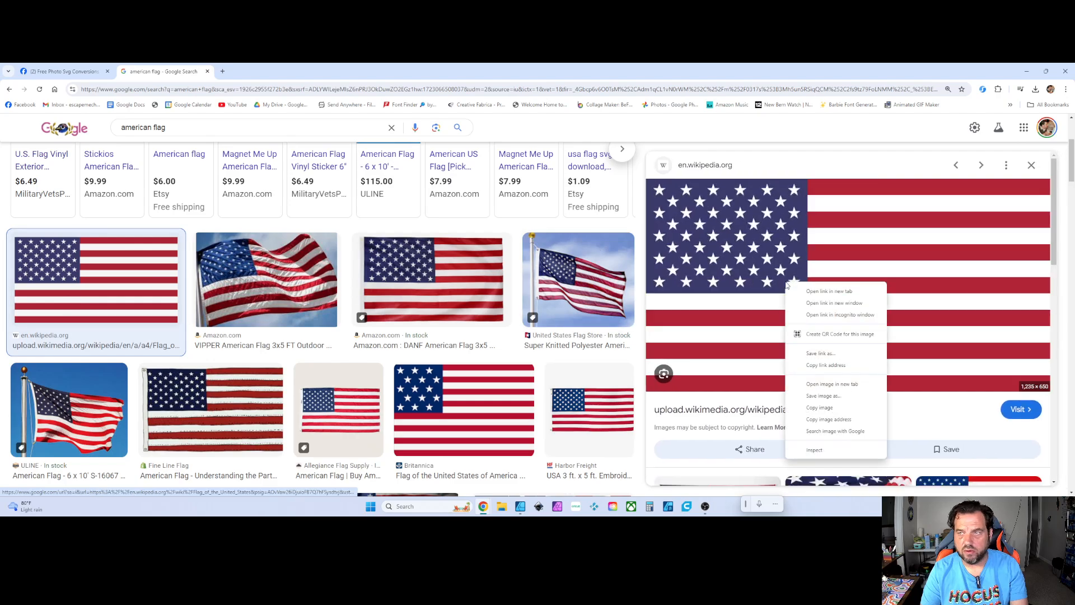
left_click(831, 410)
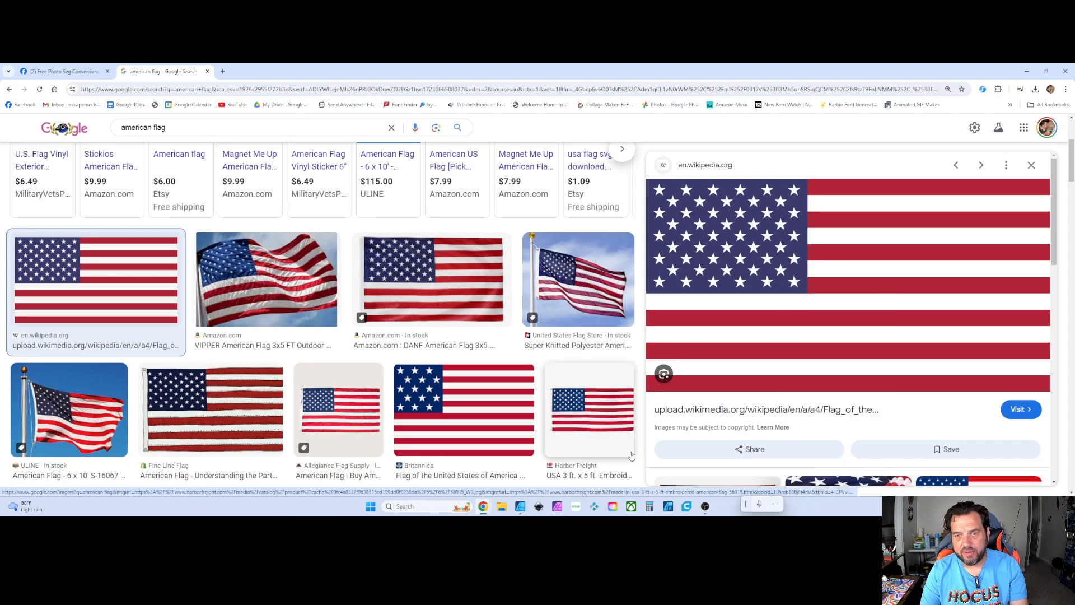
left_click(520, 507)
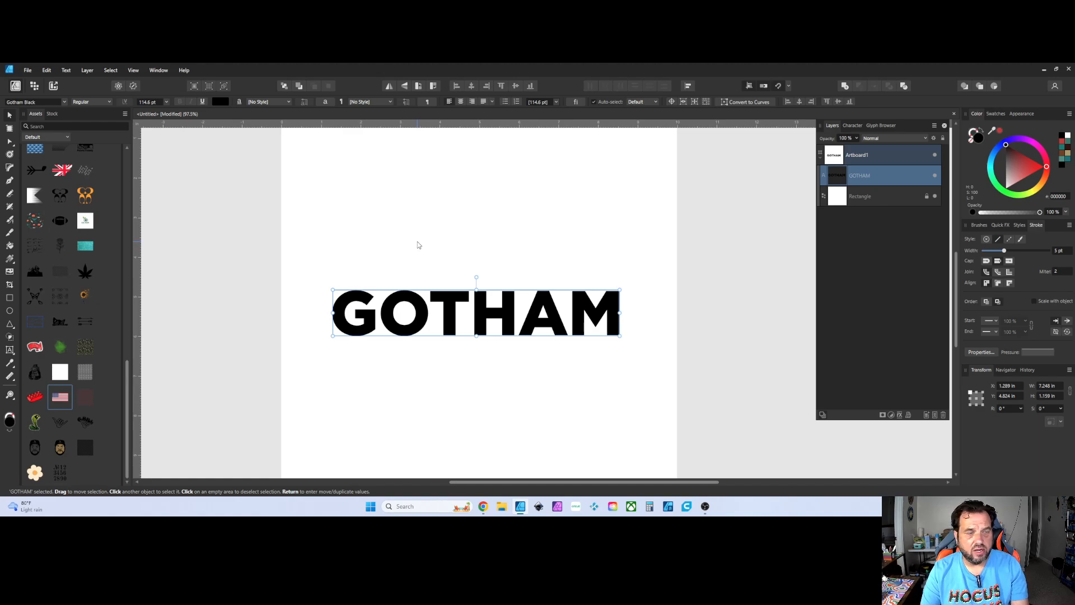
key("ctrl+v")
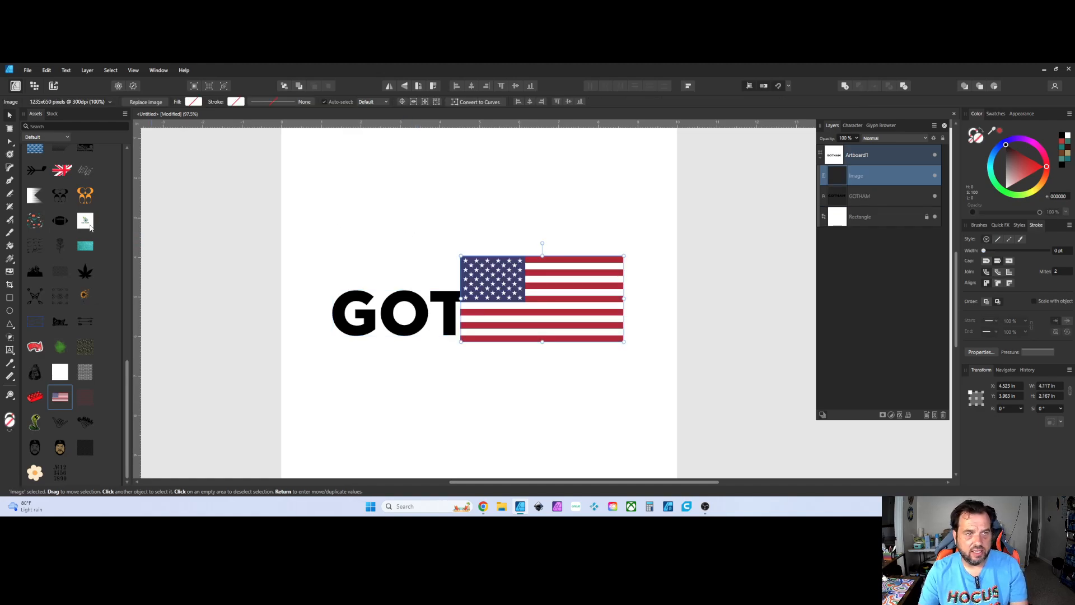
scroll(89, 226, "up", 10)
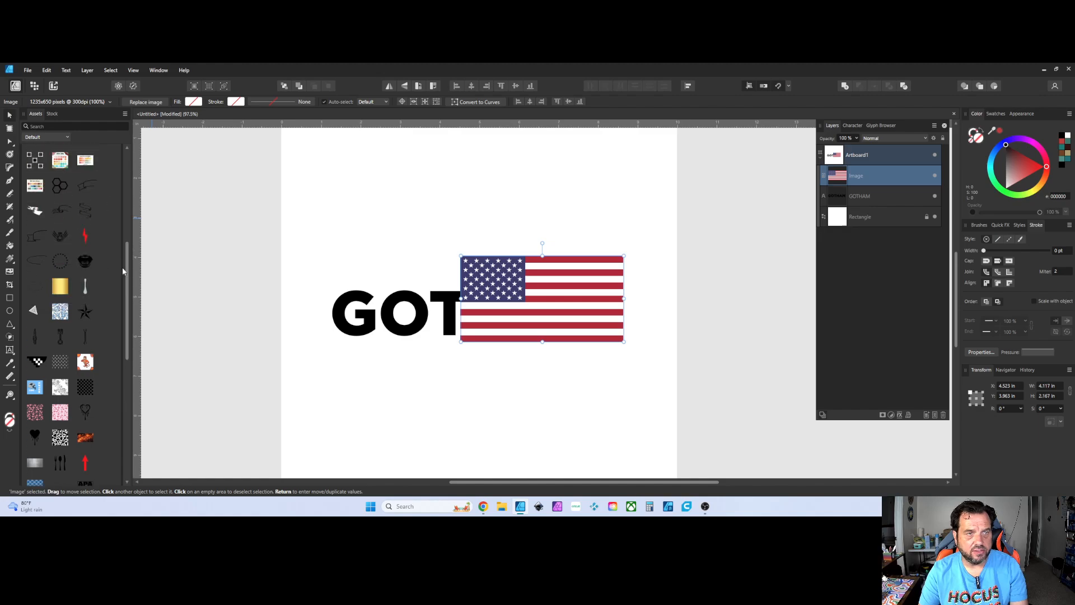
scroll(124, 271, "up", 5)
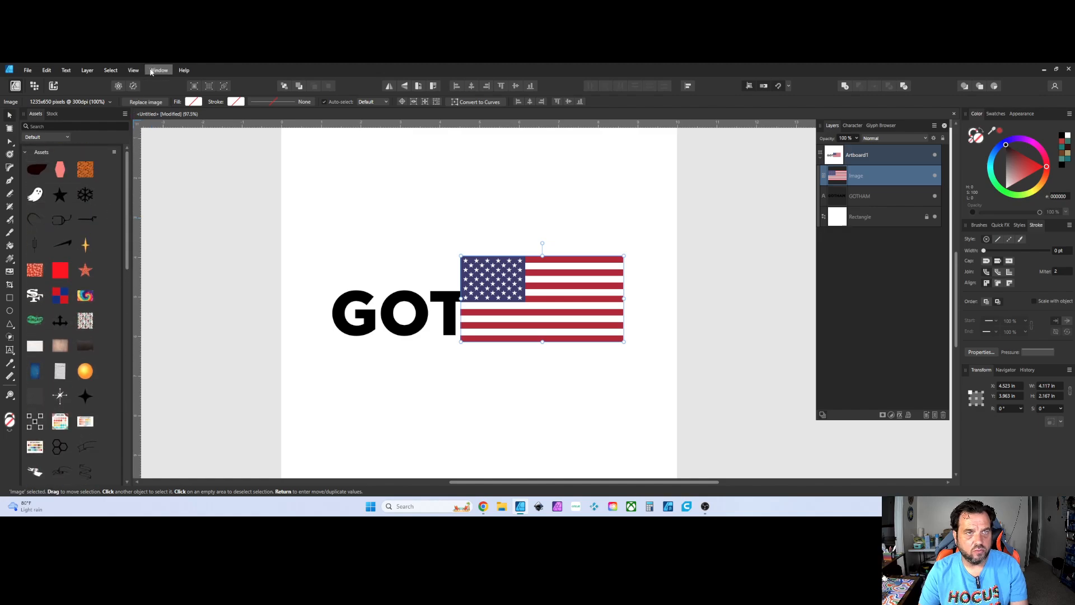
left_click(152, 71)
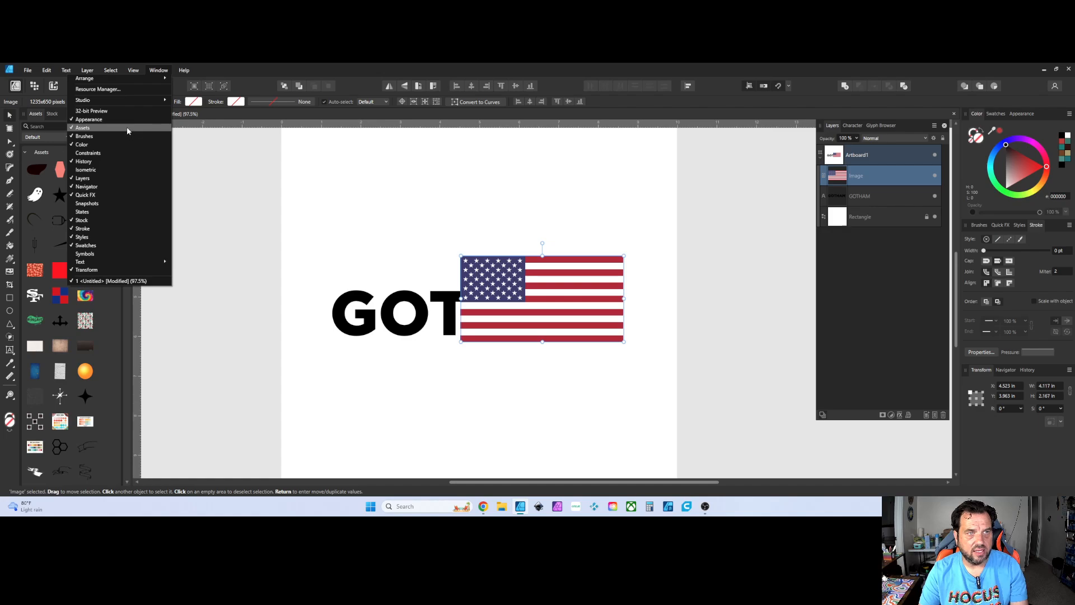
left_click(165, 72)
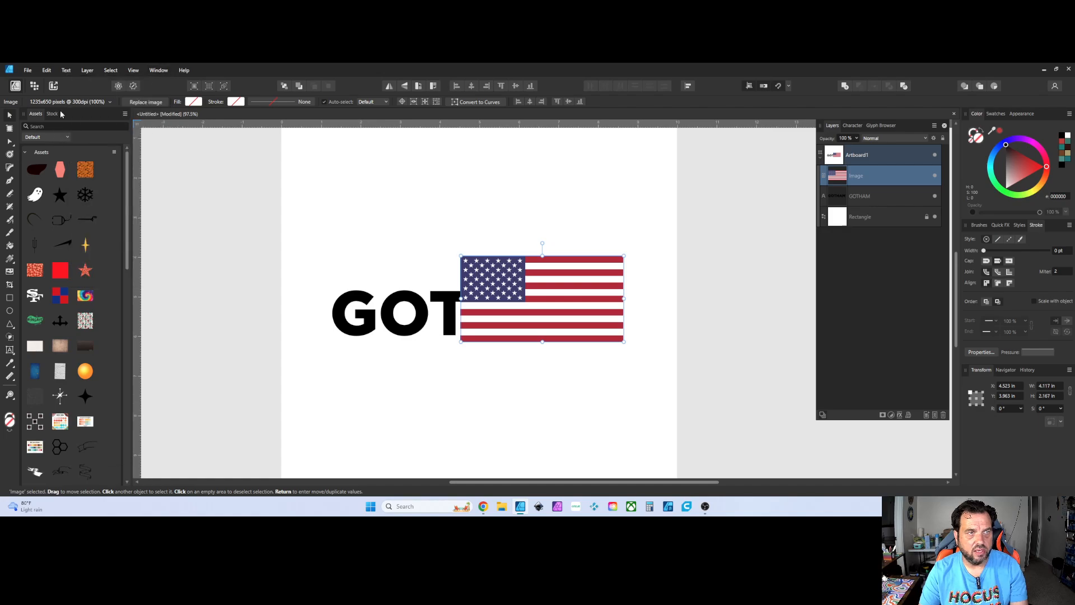
left_click(114, 153)
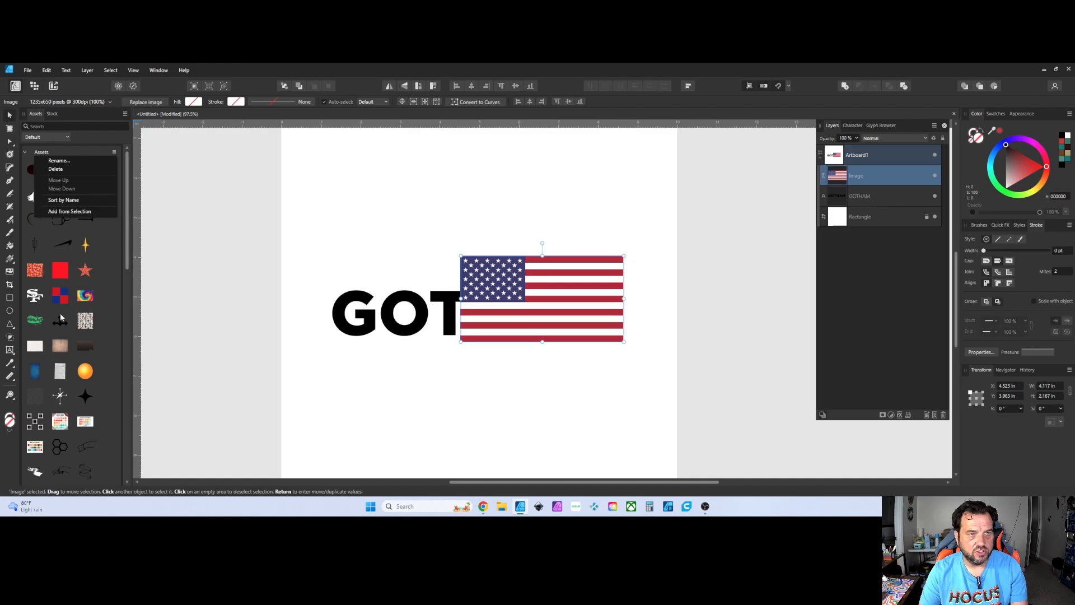
left_click(268, 255)
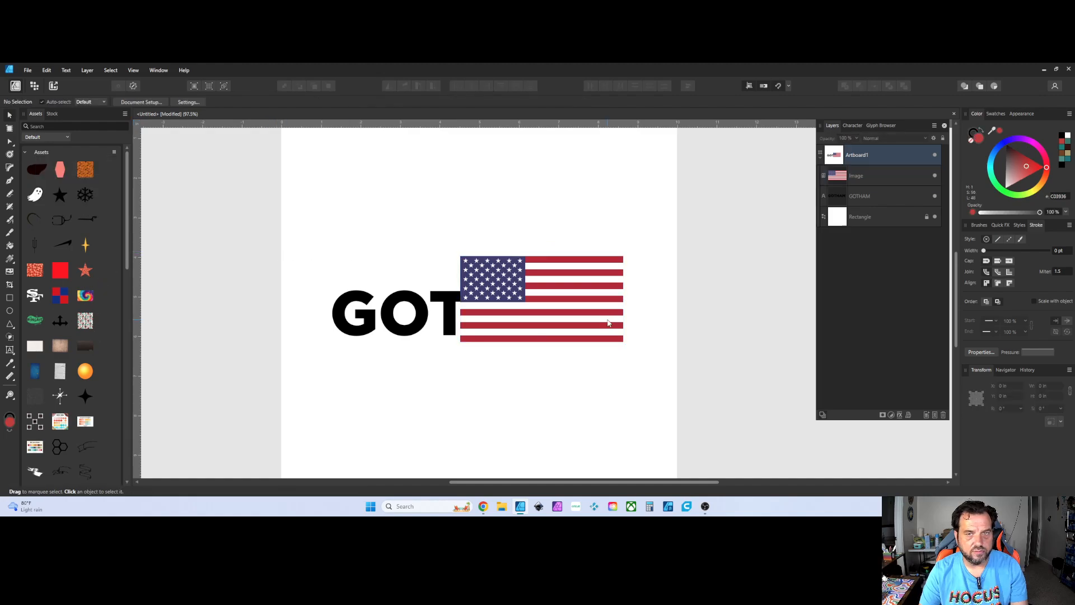
left_click_drag(603, 317, 562, 302)
key("Delete")
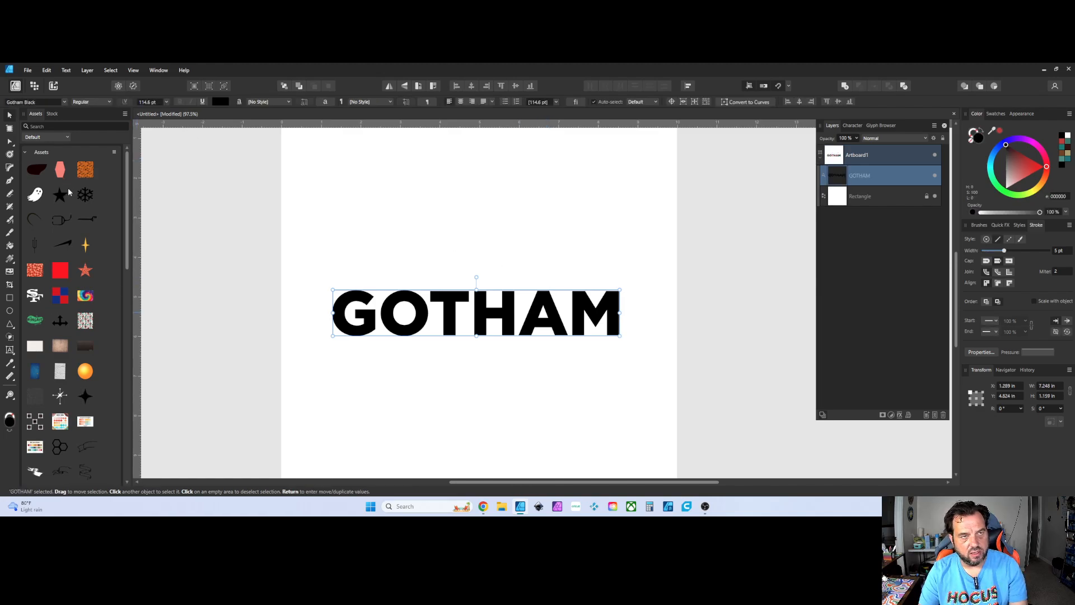
scroll(70, 280, "down", 5)
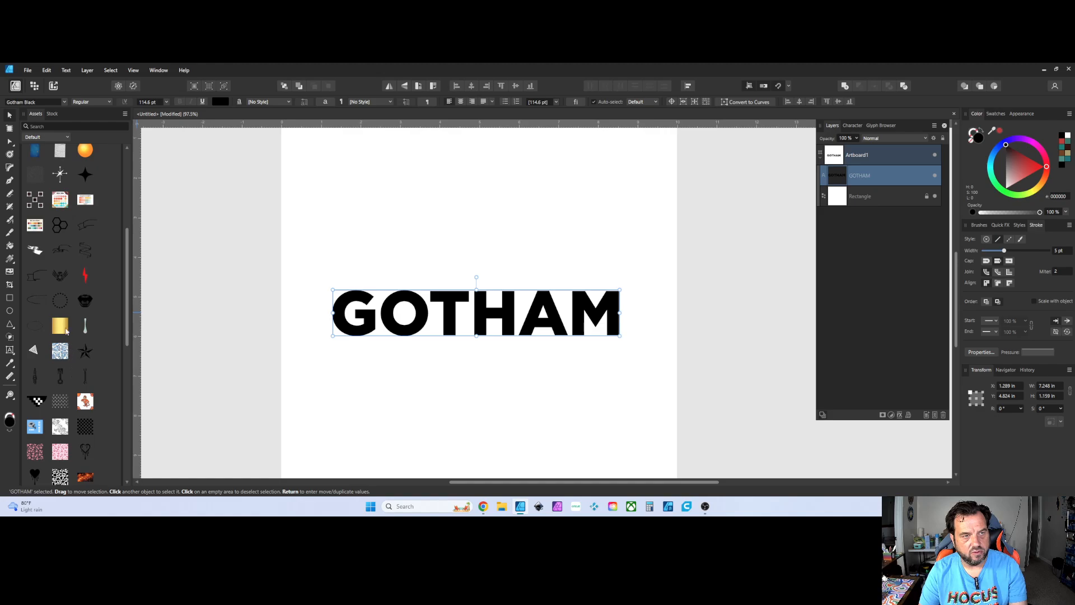
left_click_drag(67, 331, 556, 175)
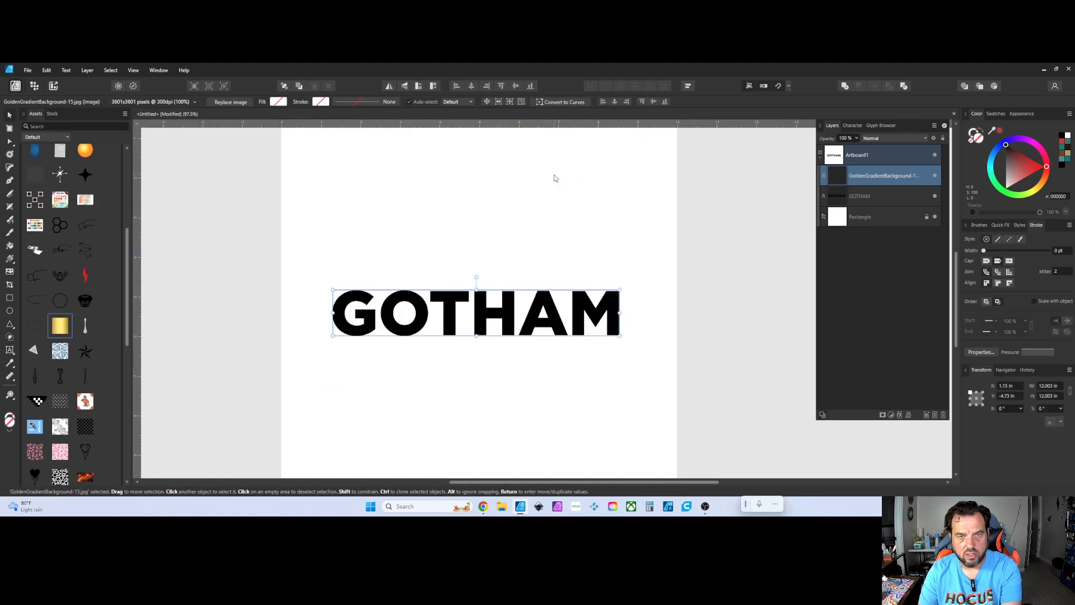
key("ctrl+z")
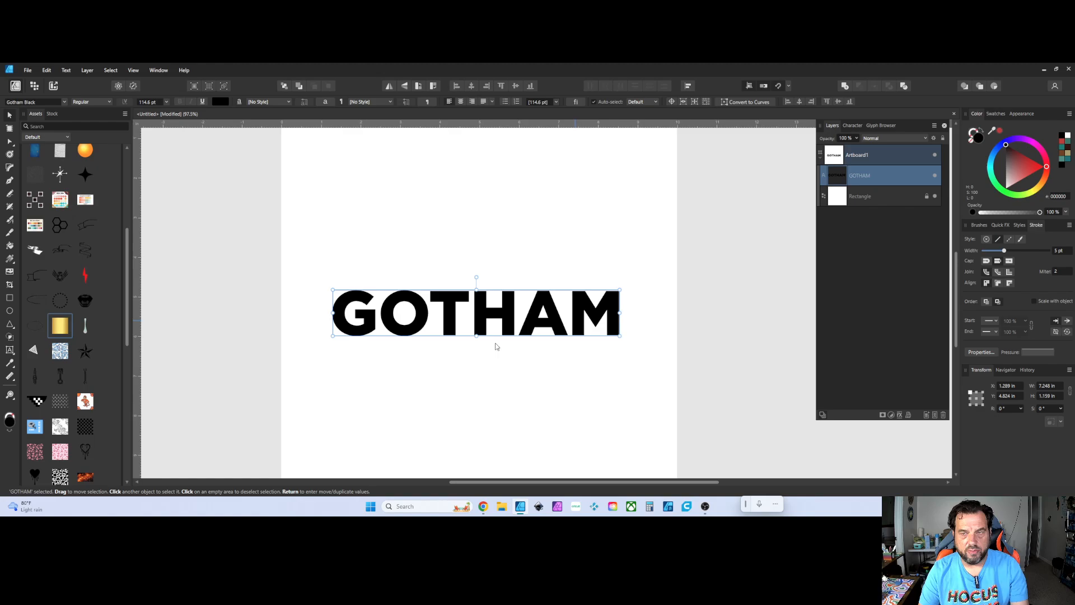
double_click(482, 324)
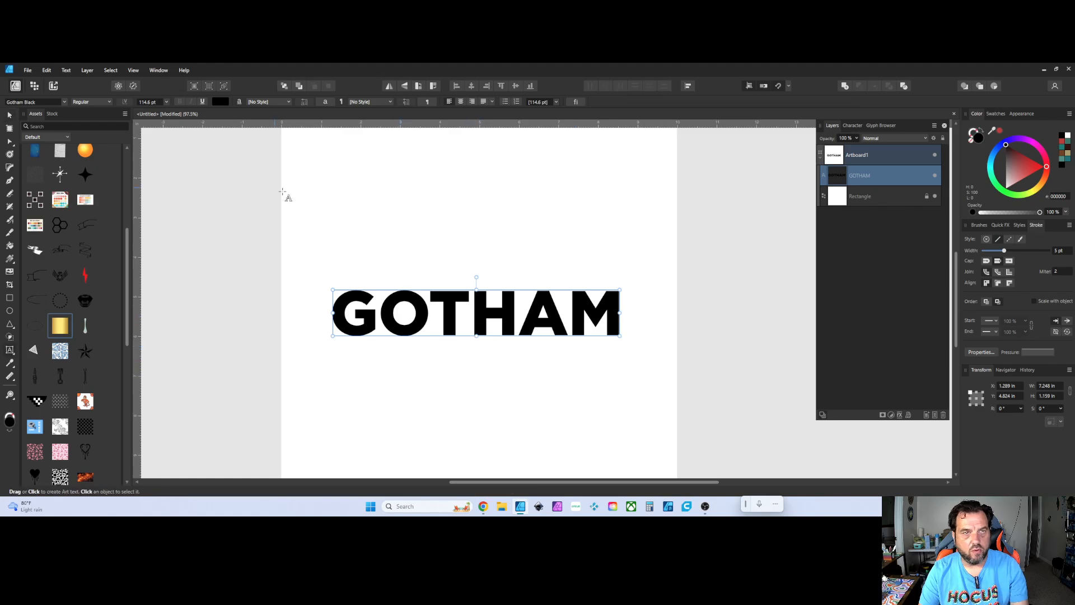
left_click(9, 115)
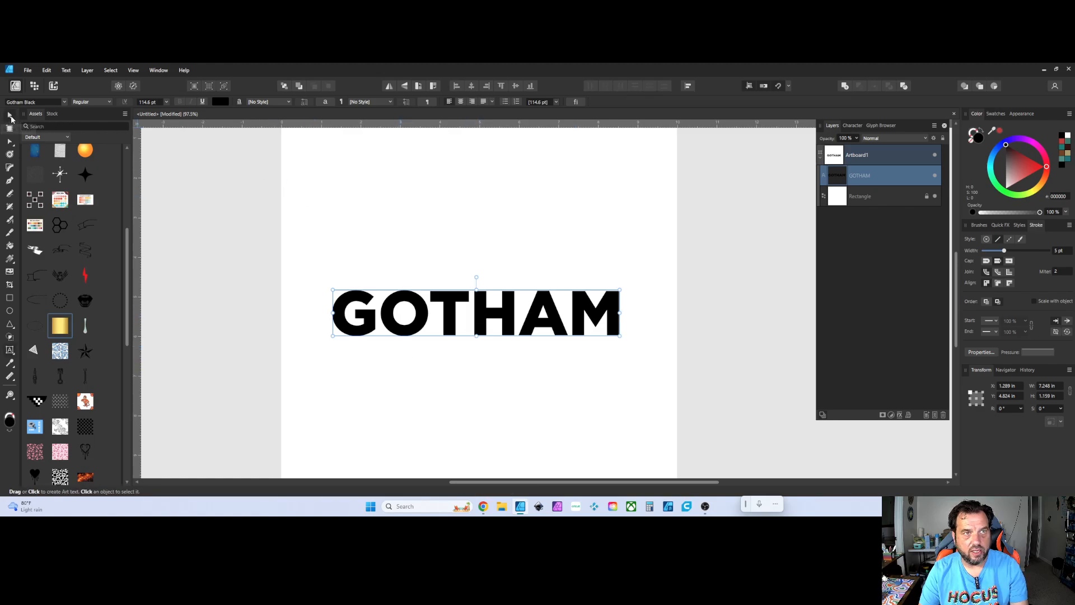
- Paste the flag image, clip it inside the GOTHAM text layer, and position it over the first letters, starting at the G
key("ctrl+v")
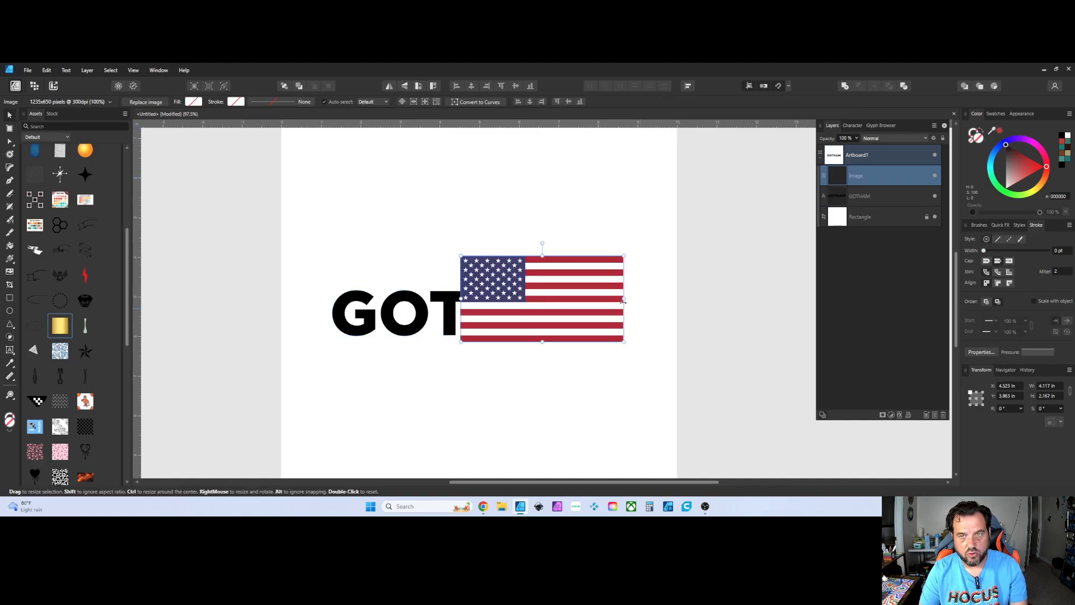
left_click_drag(543, 298, 438, 272)
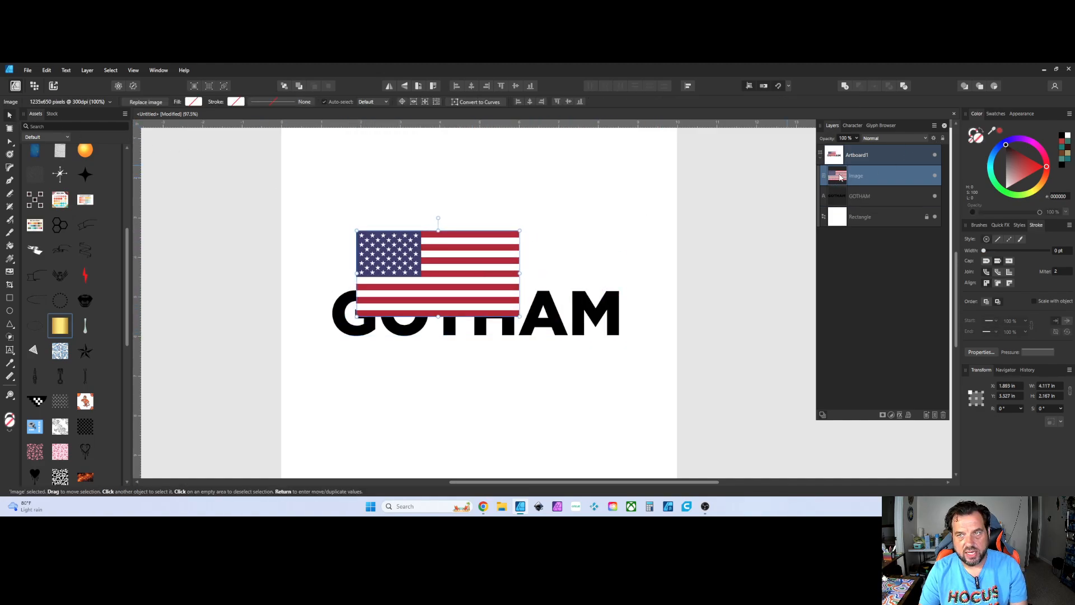
left_click_drag(840, 177, 865, 199)
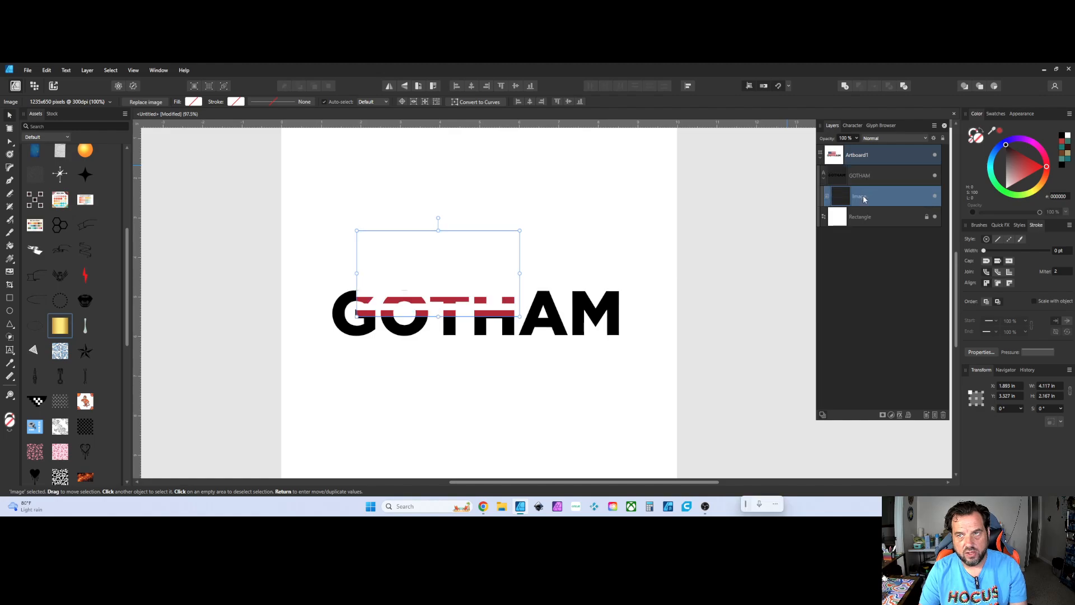
left_click_drag(498, 295, 473, 334)
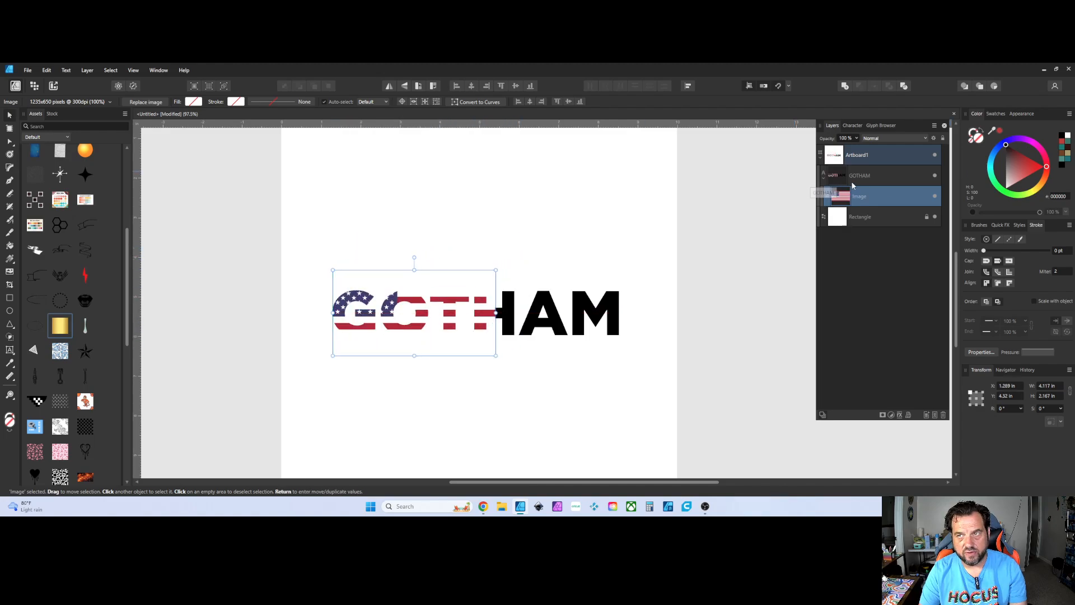
- Toggle the GOTHAM text layer's visibility off and on to examine how it affects the nested flag
left_click(935, 177)
left_click(935, 177)
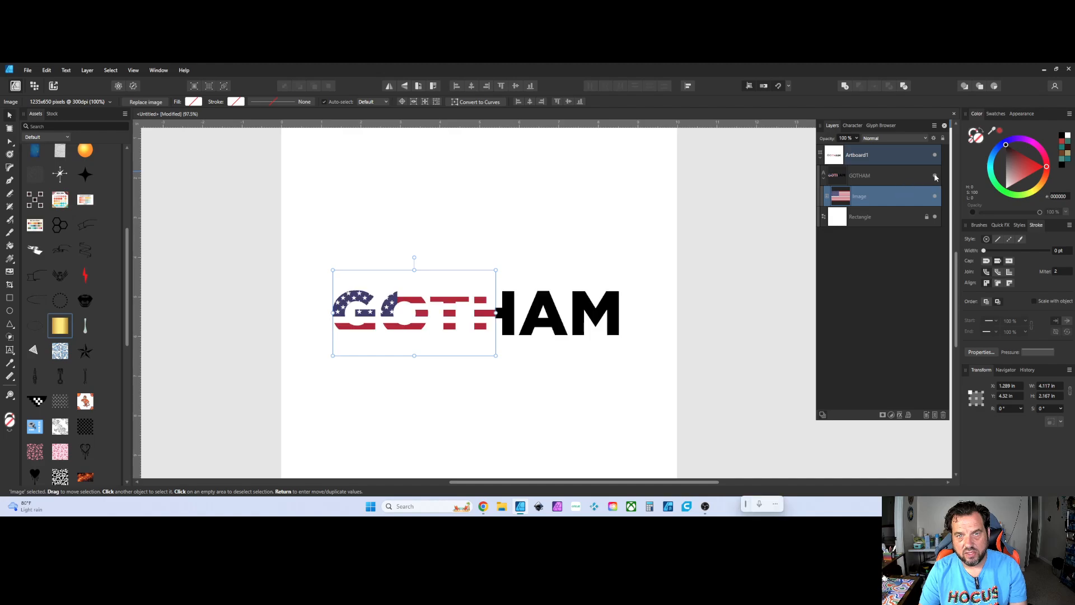
left_click(935, 177)
left_click(935, 177)
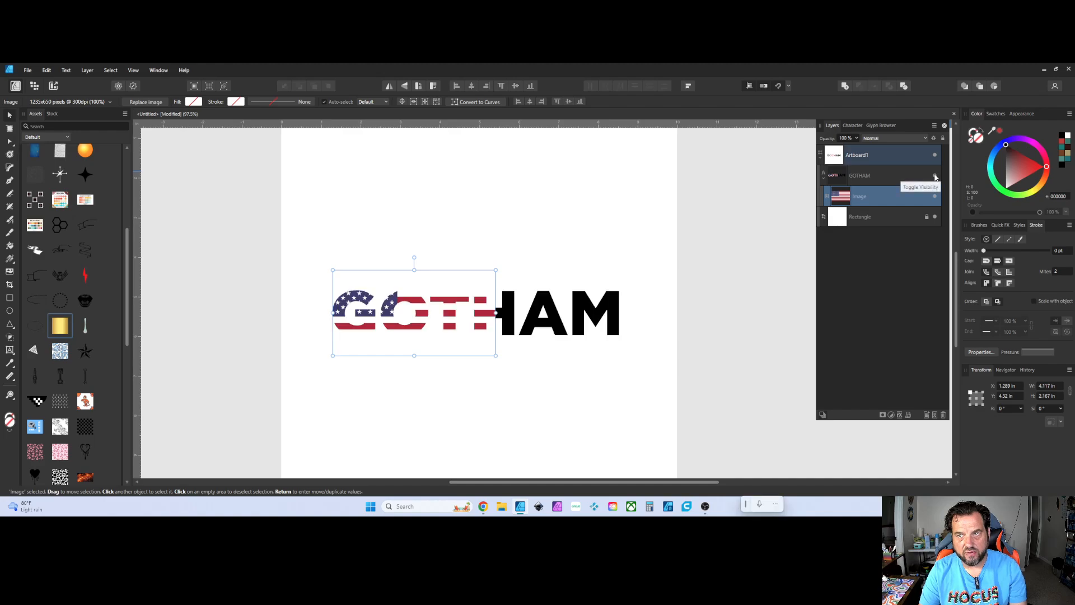
left_click(935, 177)
left_click(935, 177)
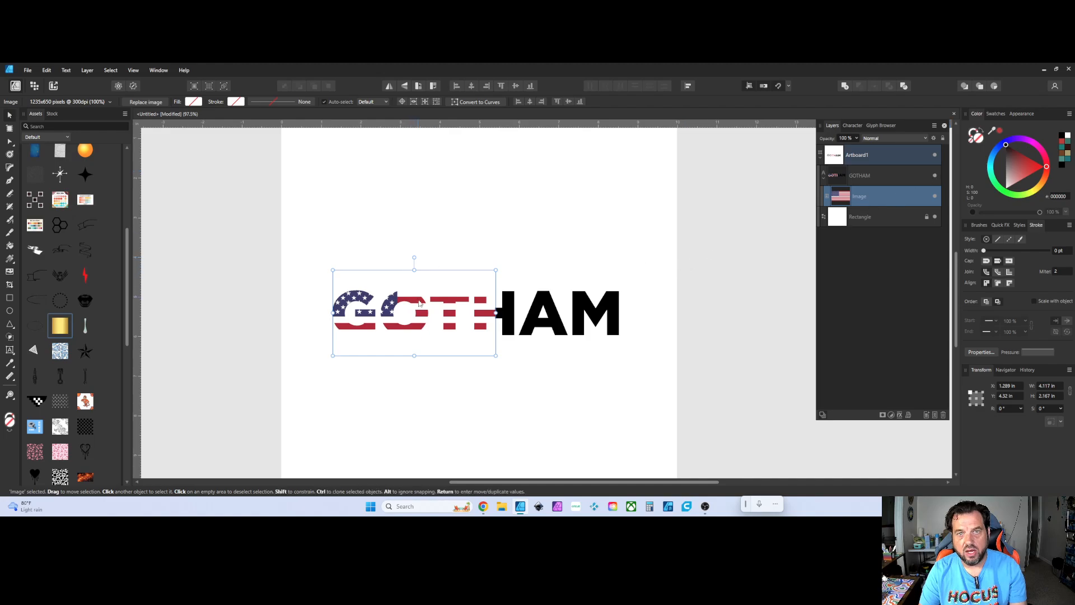
- Move the clipped flag over the last letters of GOTHAM, collapse and expand the text layer, and move the flag back over the first letters
left_click_drag(454, 305, 561, 317)
double_click(869, 197)
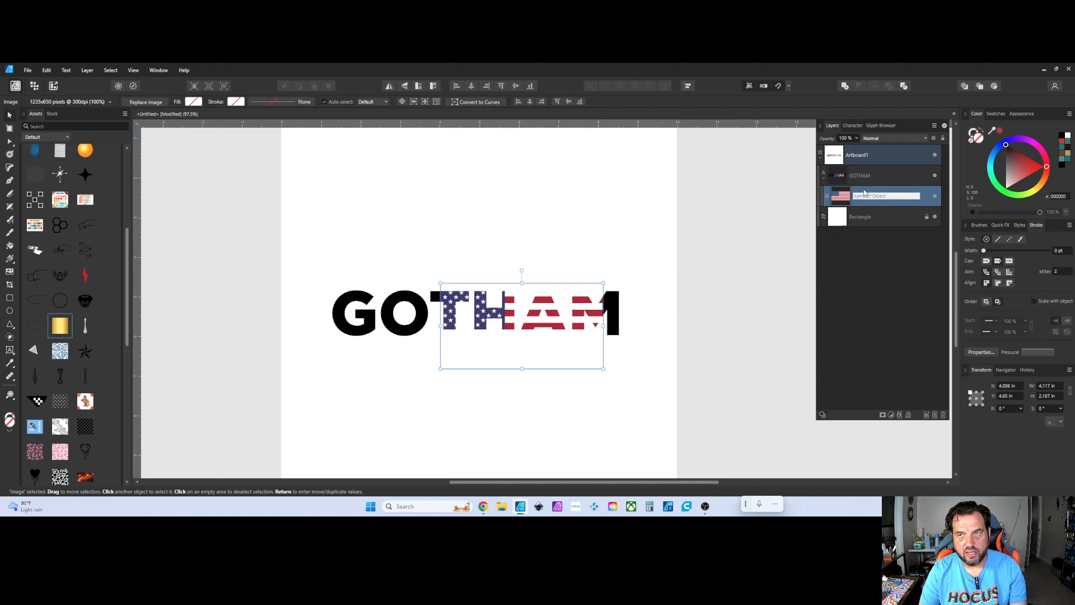
left_click(823, 179)
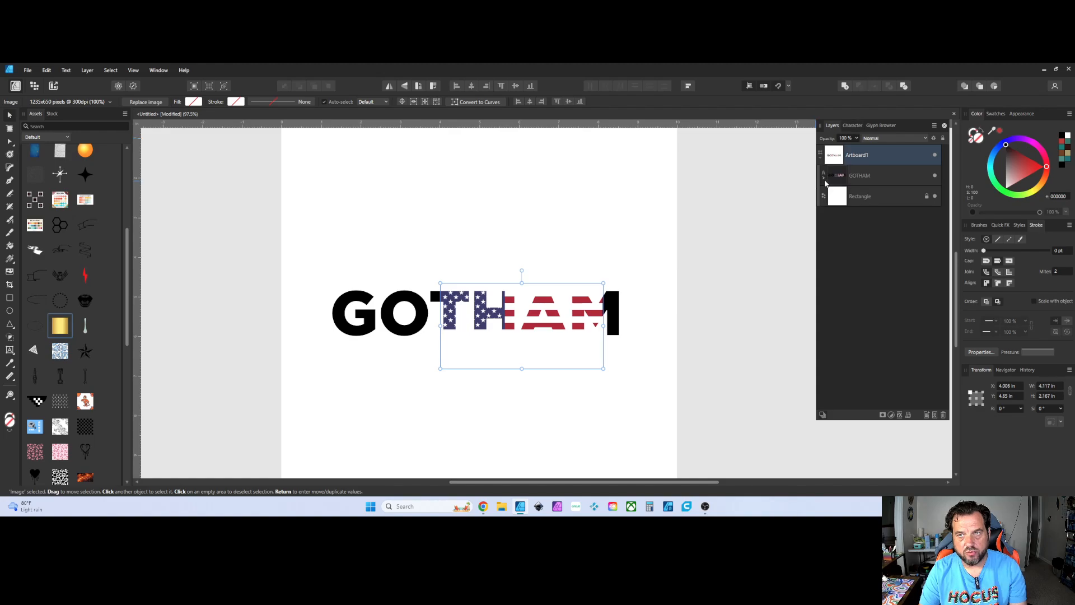
left_click(824, 179)
left_click(824, 179)
left_click(824, 179)
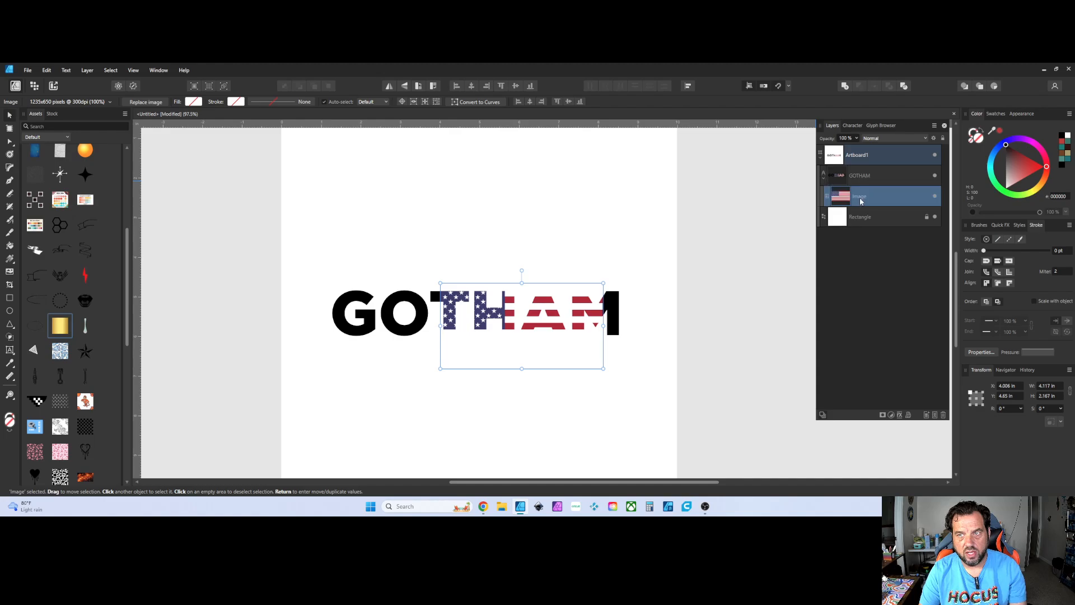
left_click_drag(538, 282, 441, 277)
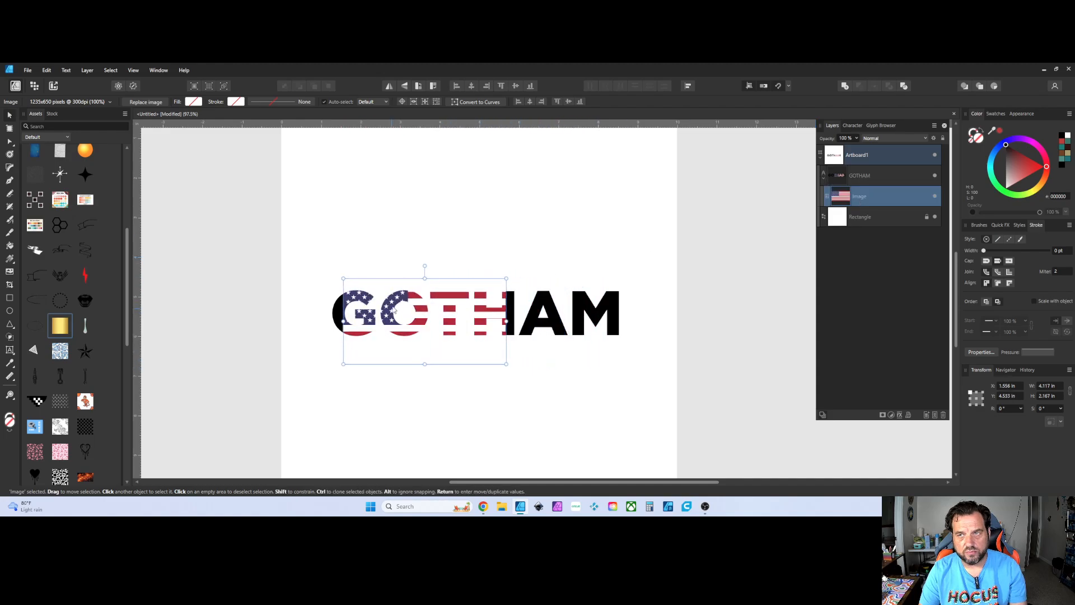
- Select the GOTHAM text layer and move it around slightly on the artboard together with its nested flag
left_click(854, 181)
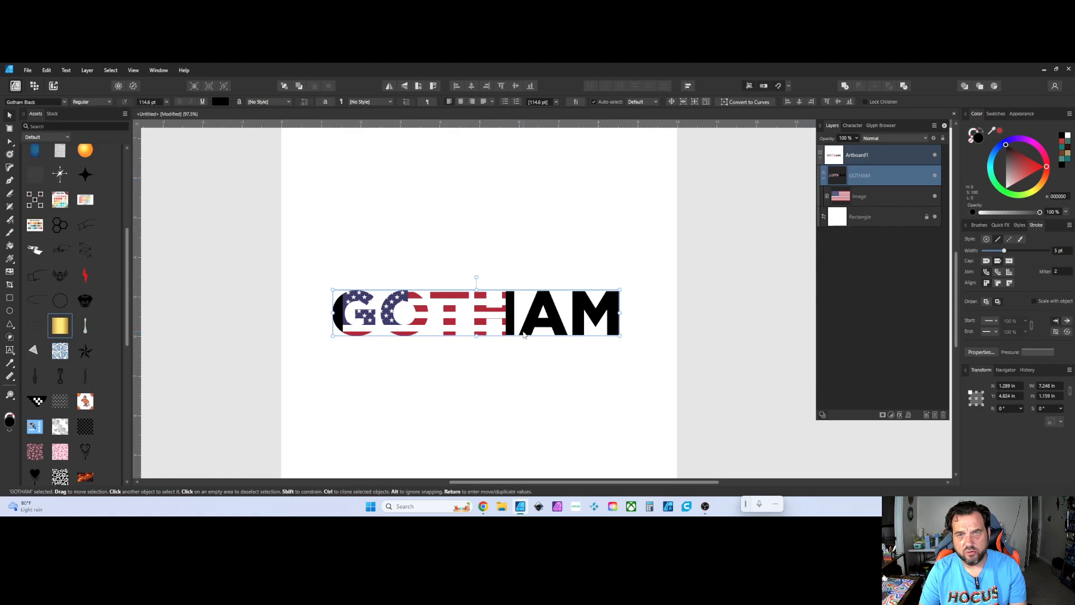
mouse_move(523, 335)
left_mouse_down()
mouse_move(583, 280)
mouse_move(523, 333)
left_mouse_up()
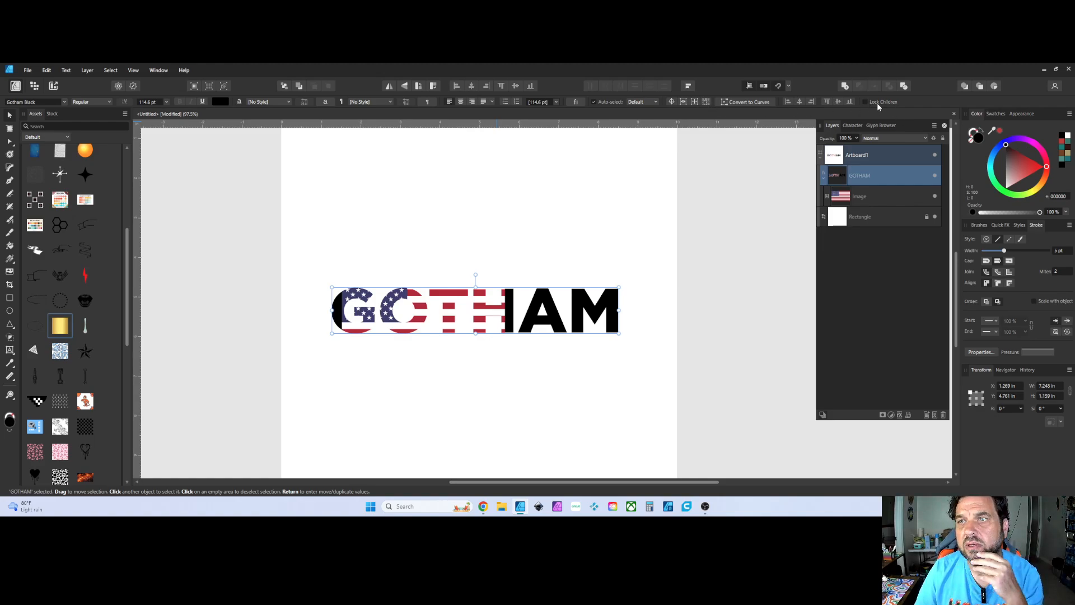
mouse_move(499, 322)
left_mouse_down()
mouse_move(527, 322)
mouse_move(390, 317)
mouse_move(510, 316)
mouse_move(500, 316)
left_mouse_up()
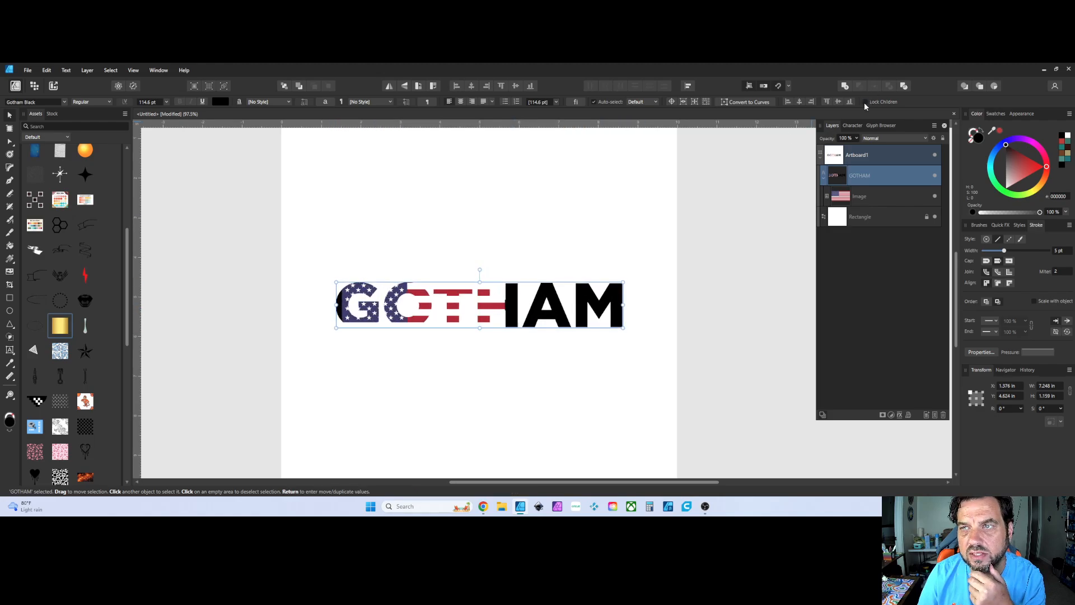
left_click_drag(598, 285, 593, 277)
- Replace the GOTHAM wording with AMERICAN and shift the word so it fits within the artboard
double_click(835, 179)
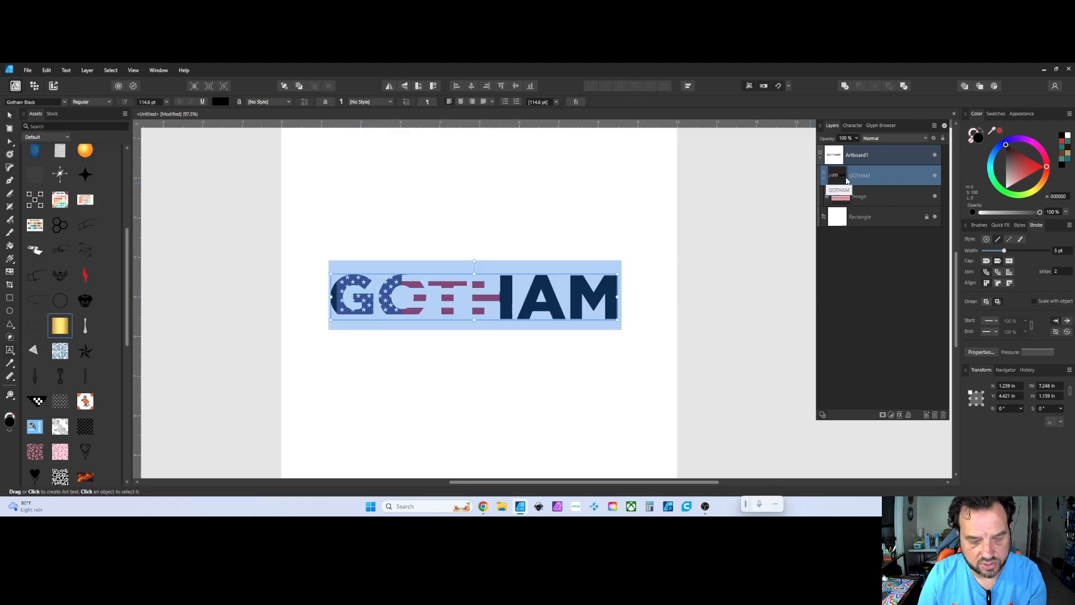
type("AMERICAN")
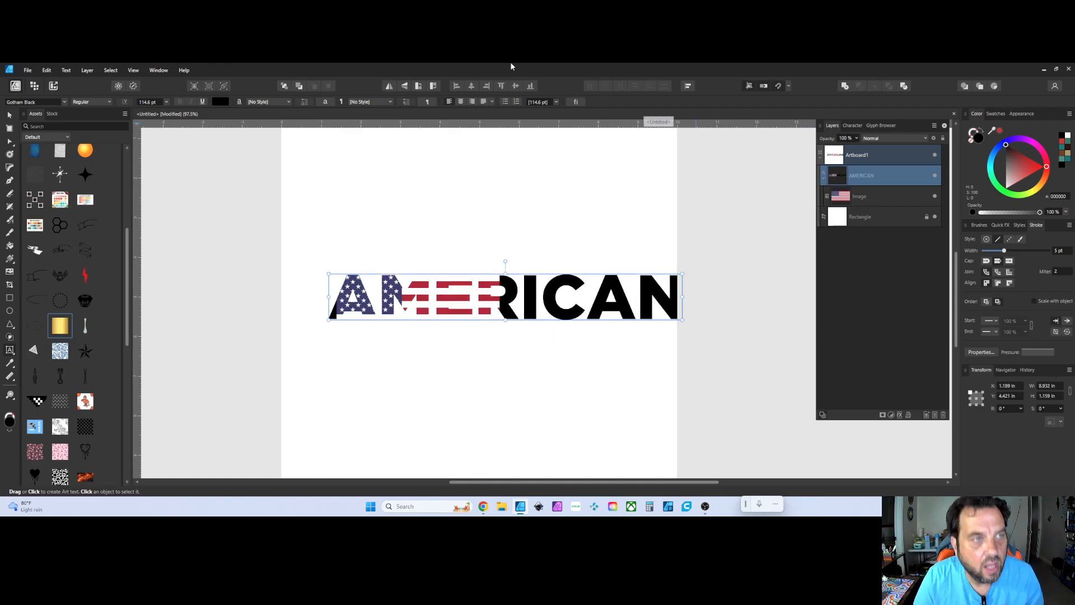
key("Escape")
left_click(10, 114)
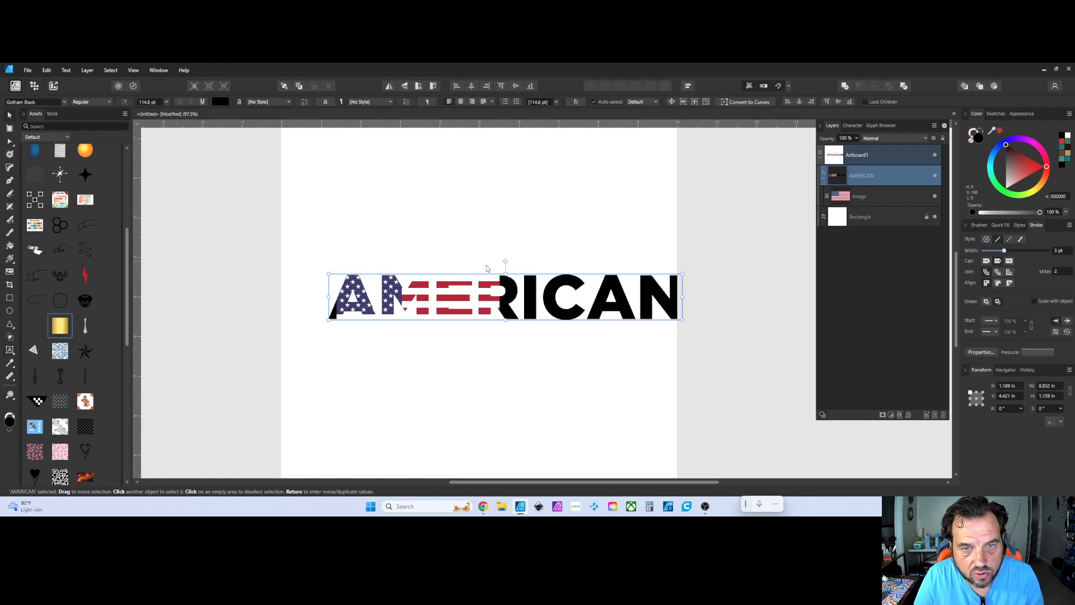
left_click_drag(552, 310, 536, 310)
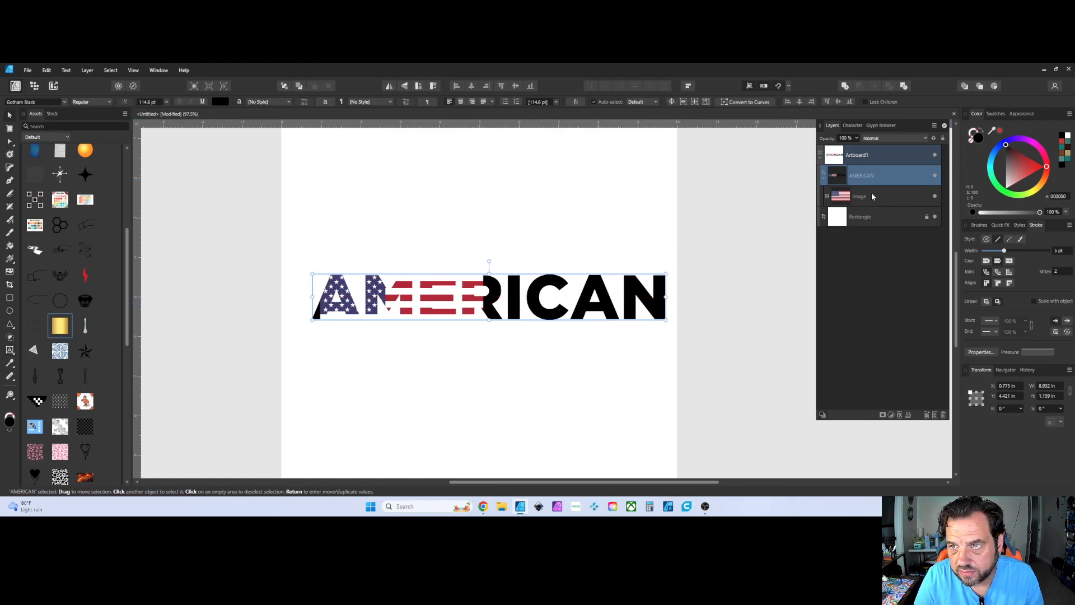
- Enlarge the nested flag image to 10 in wide and position it to cover the whole word AMERICAN
left_click(846, 205)
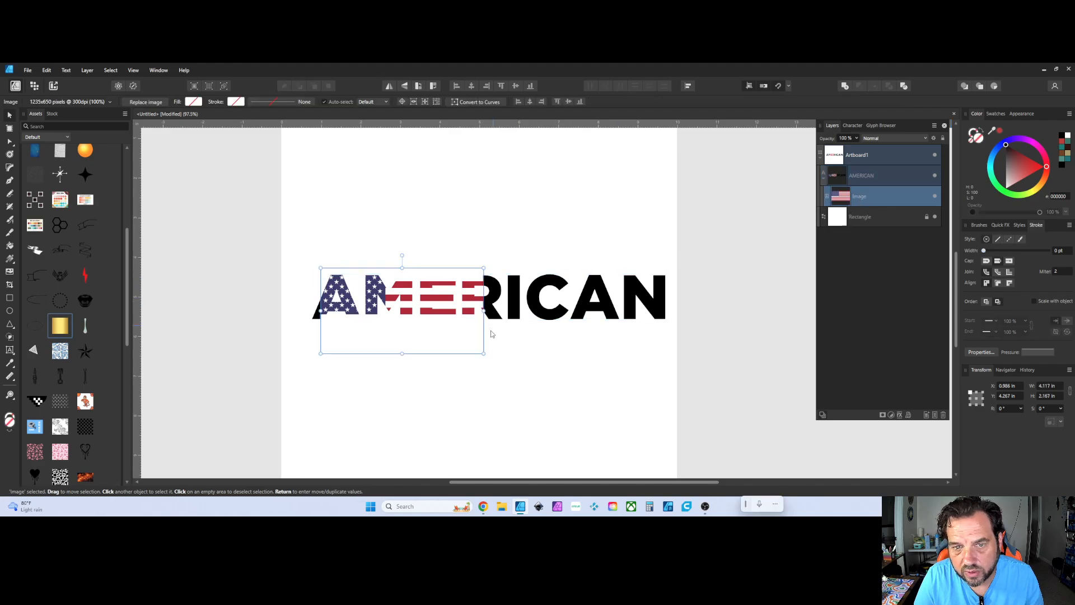
left_click_drag(484, 353, 754, 410)
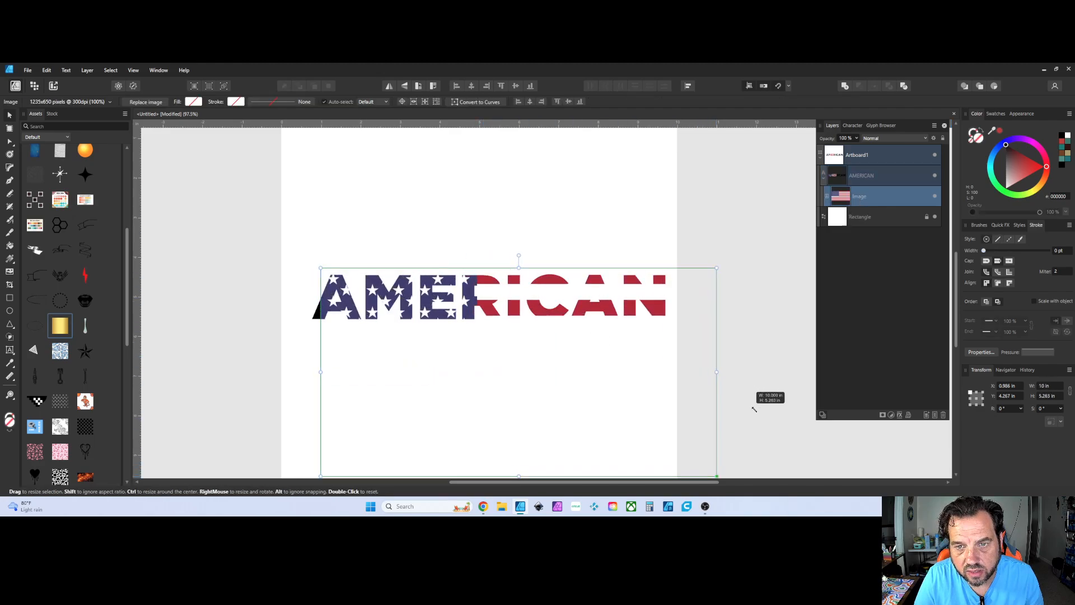
mouse_move(583, 353)
left_mouse_down()
mouse_move(555, 355)
mouse_move(560, 341)
mouse_move(561, 354)
left_mouse_up()
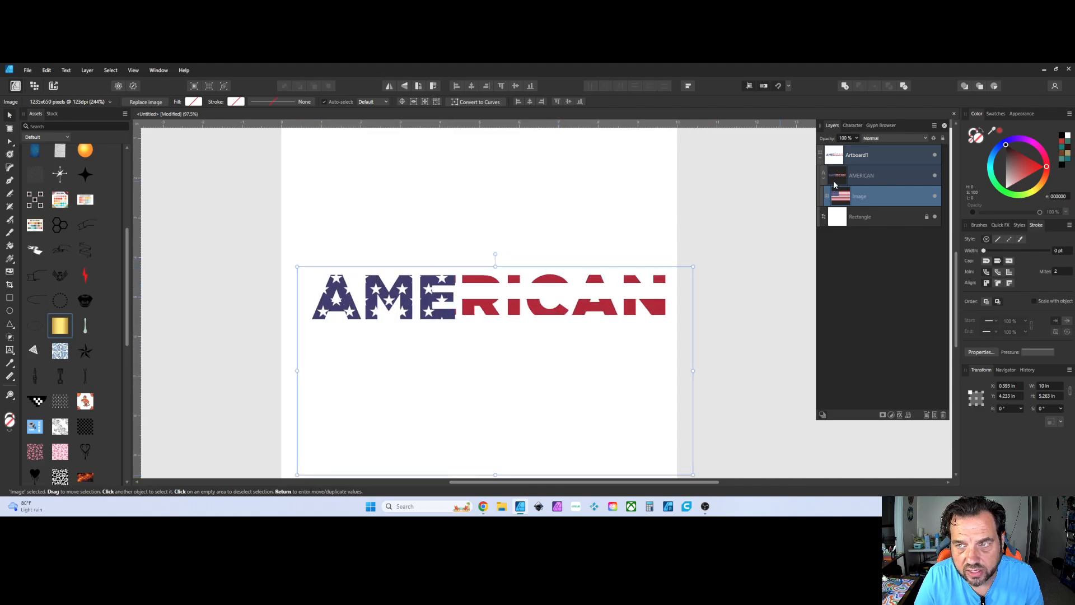
- Give the AMERICAN text a black 5.1 pt stroke and reposition the word slightly on the artboard
left_click(868, 176)
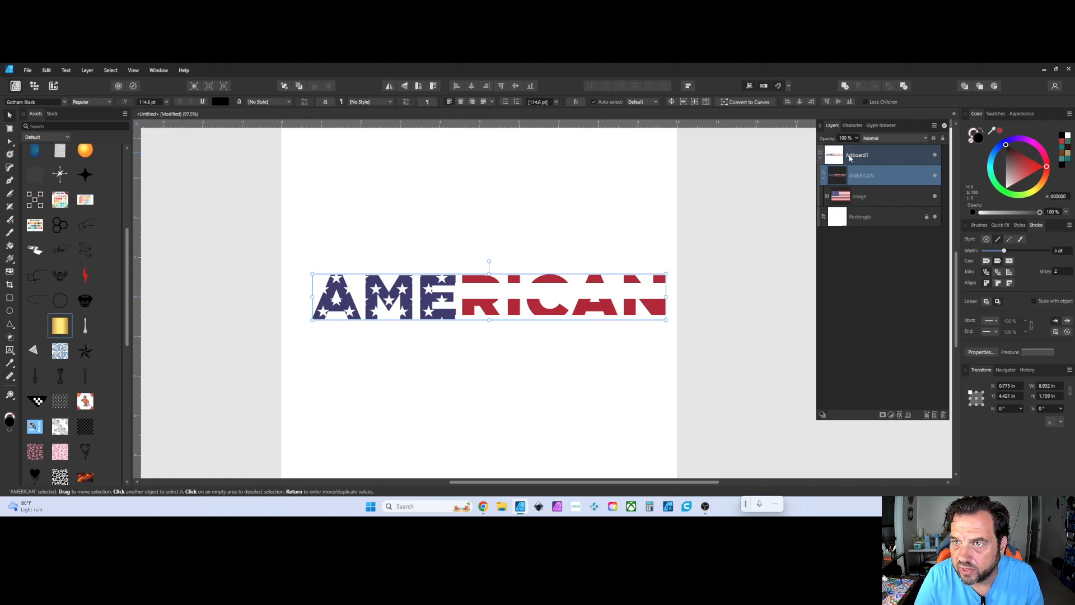
left_click(979, 135)
mouse_move(1004, 250)
left_mouse_down()
mouse_move(1013, 252)
mouse_move(1004, 252)
left_mouse_up()
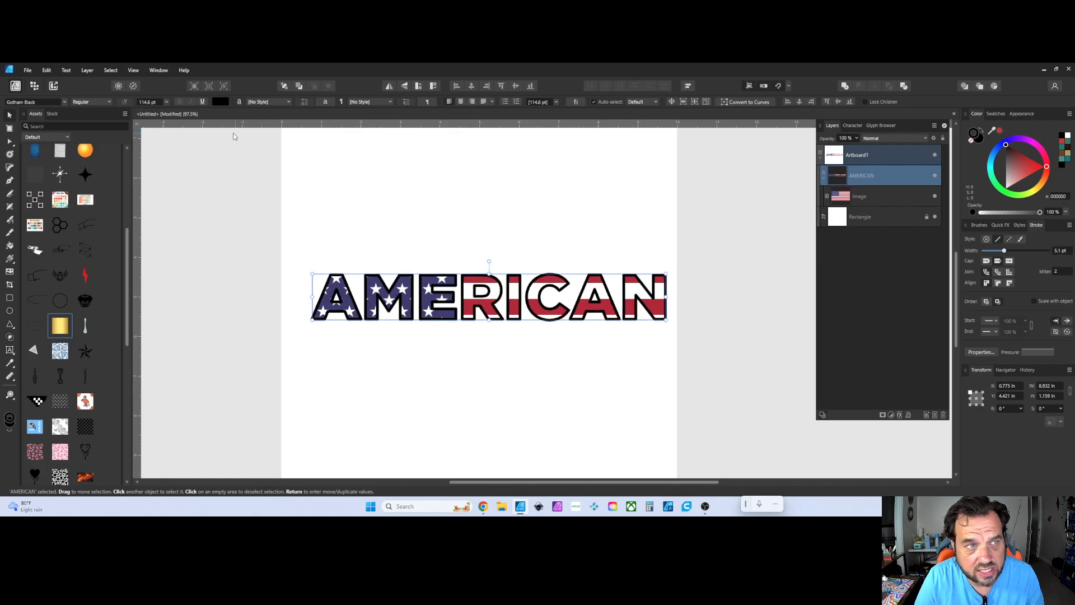
mouse_move(391, 289)
left_mouse_down()
mouse_move(381, 265)
mouse_move(381, 292)
left_mouse_up()
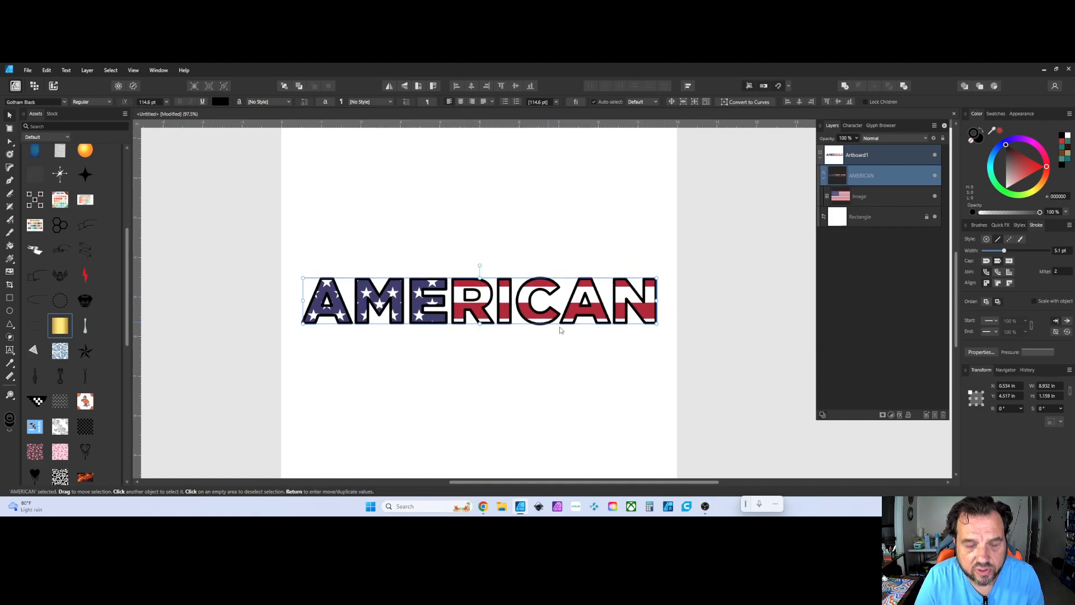
left_click_drag(485, 315, 485, 319)
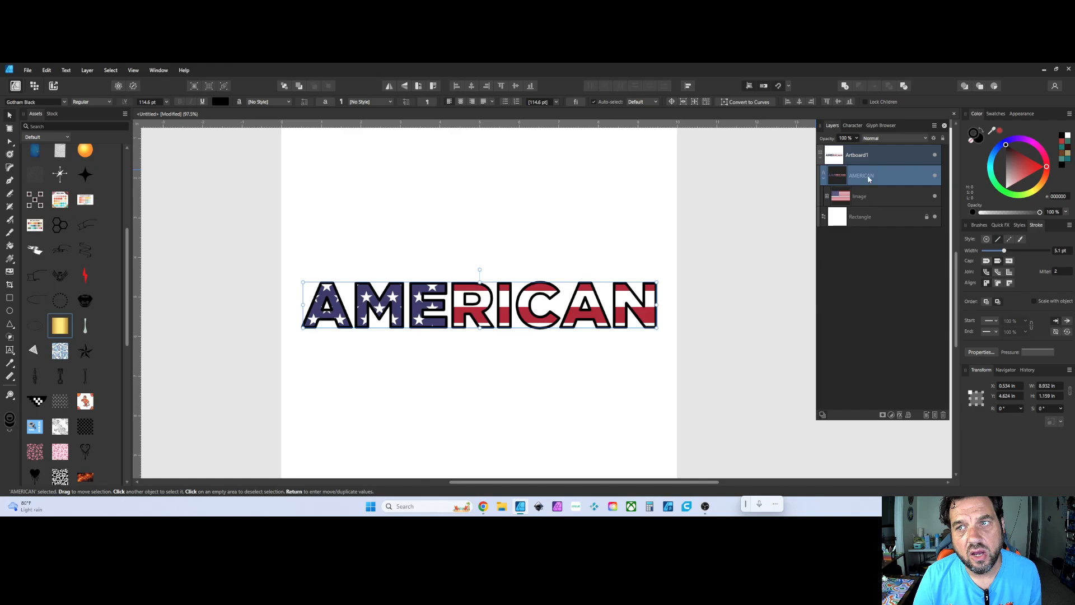
- Convert the AMERICAN text to curves, examine the flag nested in the N and A curves, and undo the conversion
left_click(746, 102)
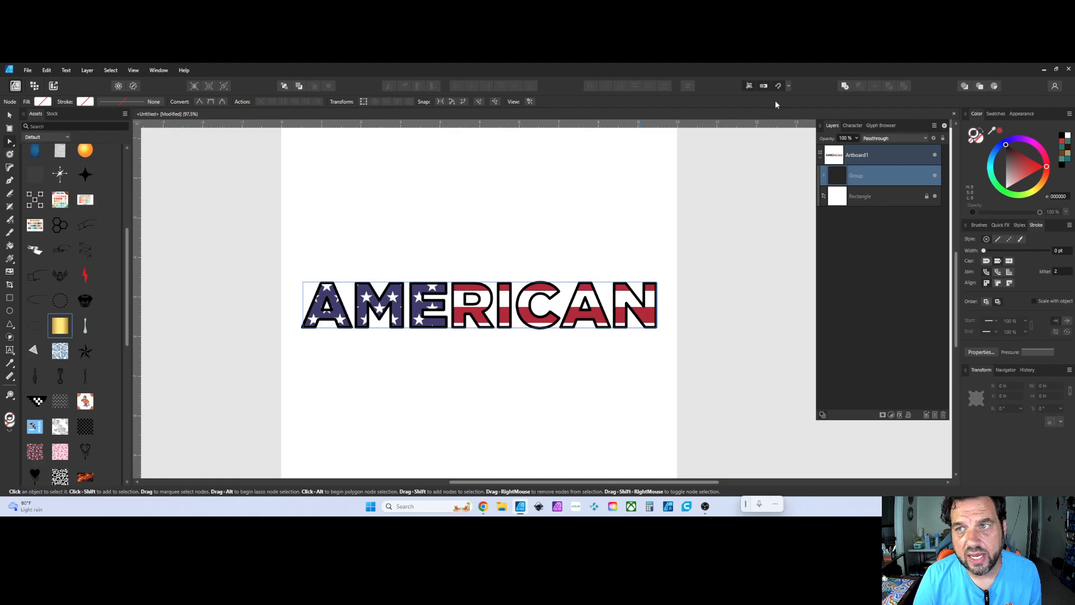
left_click(823, 175)
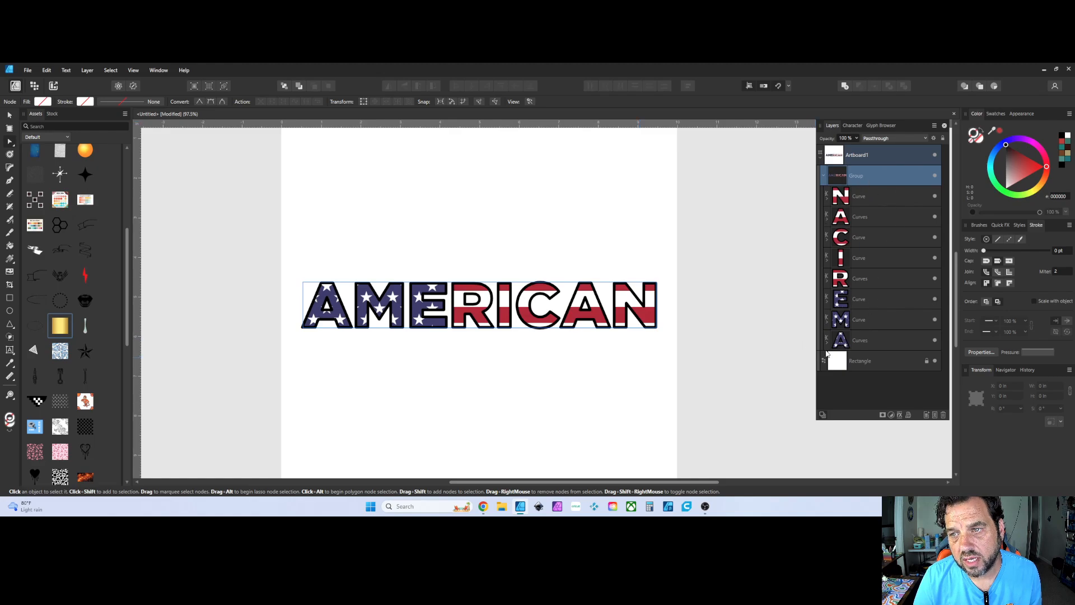
left_click(826, 200)
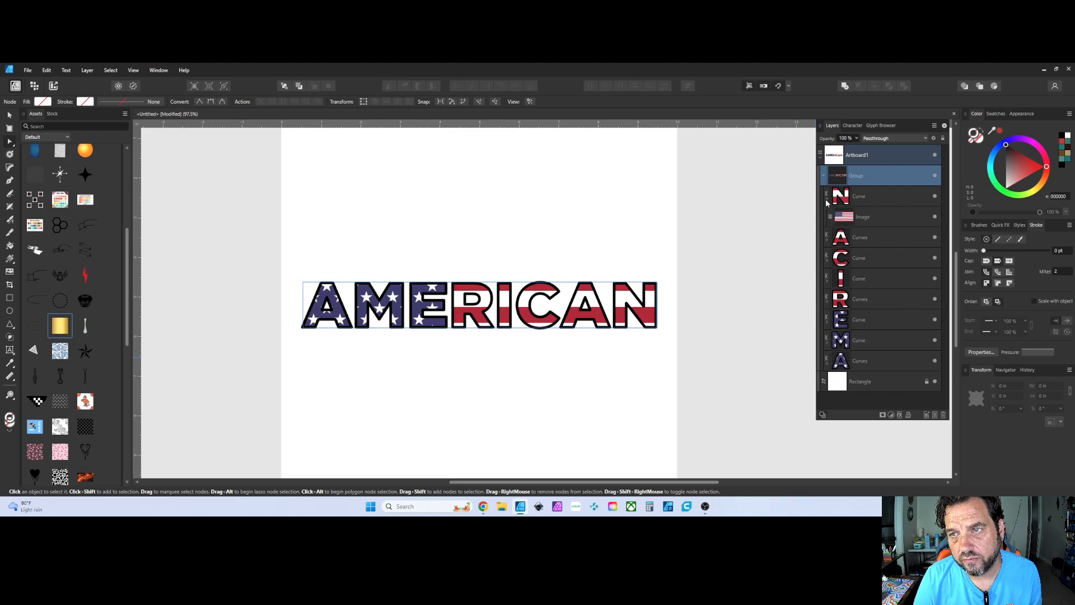
left_click(827, 199)
left_click(827, 217)
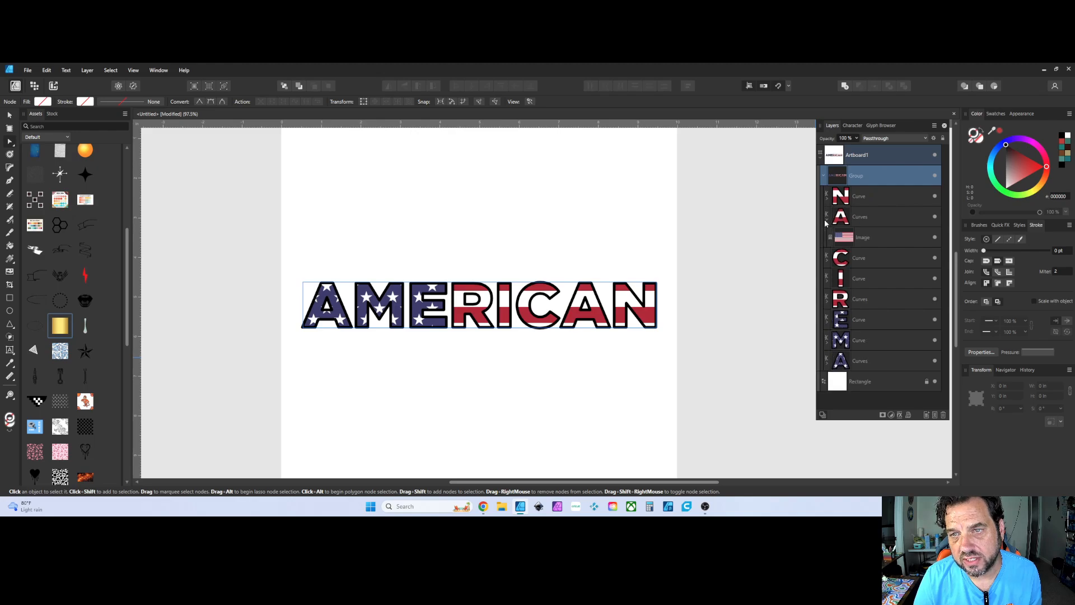
left_click(827, 217)
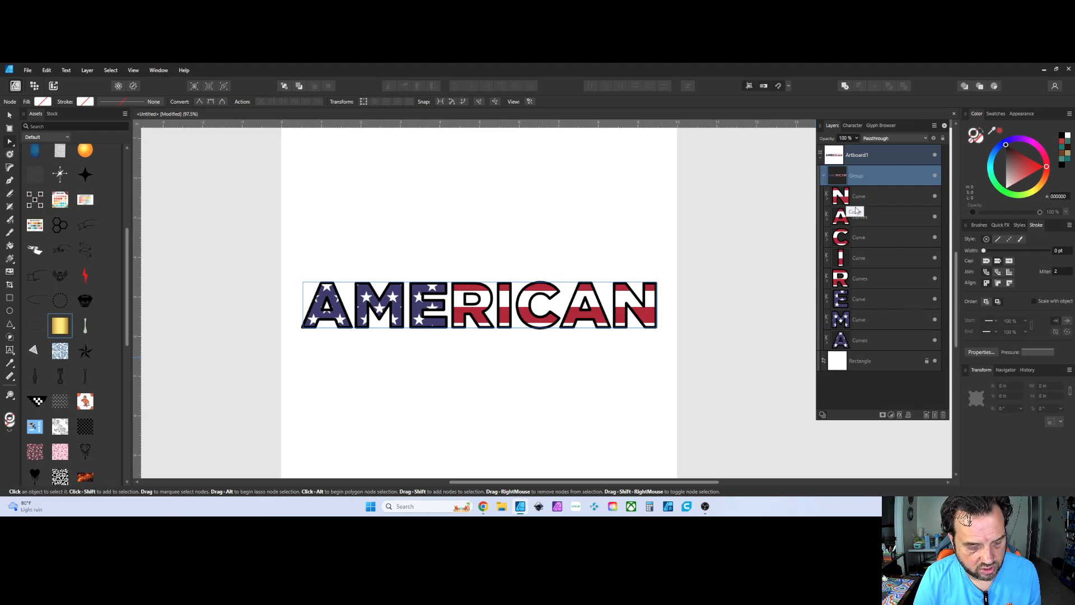
key("ctrl+z")
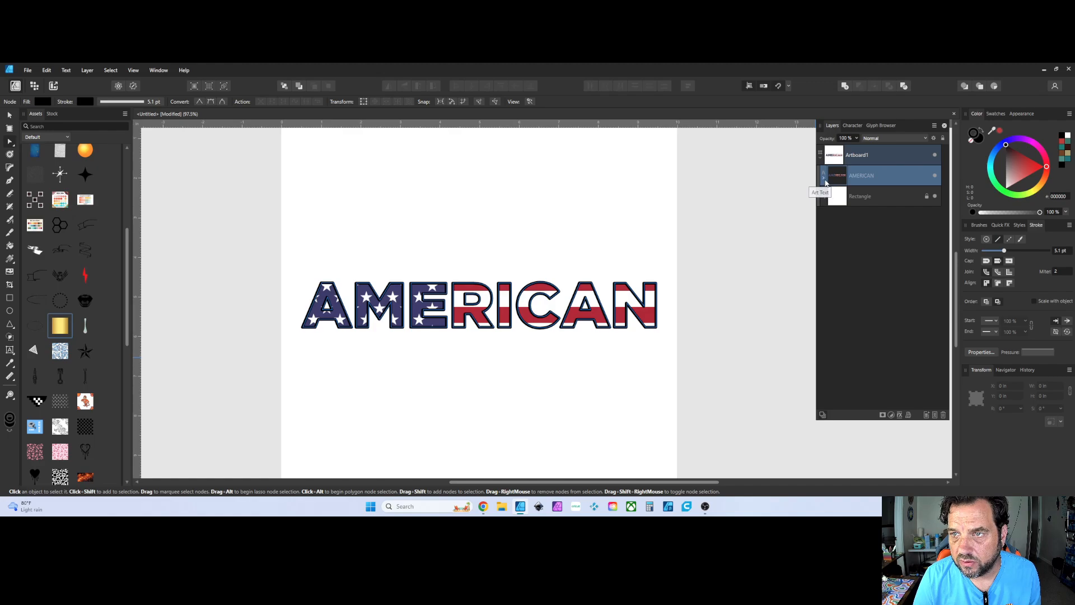
- Release the flag image from the AMERICAN text layer and move it off the artboard to the side
left_click(824, 179)
left_click(855, 198)
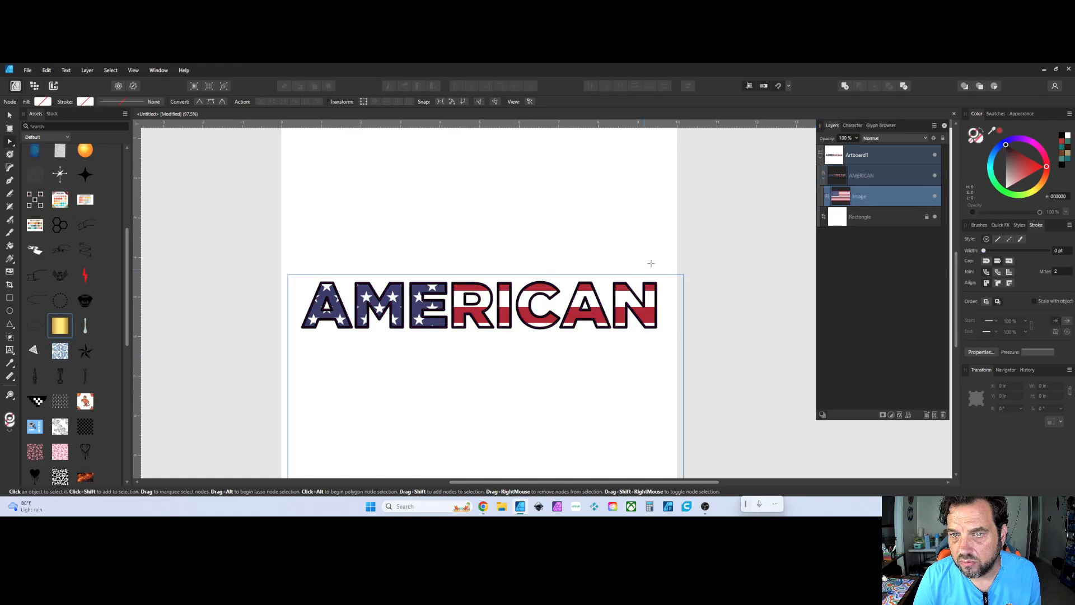
right_click(858, 202)
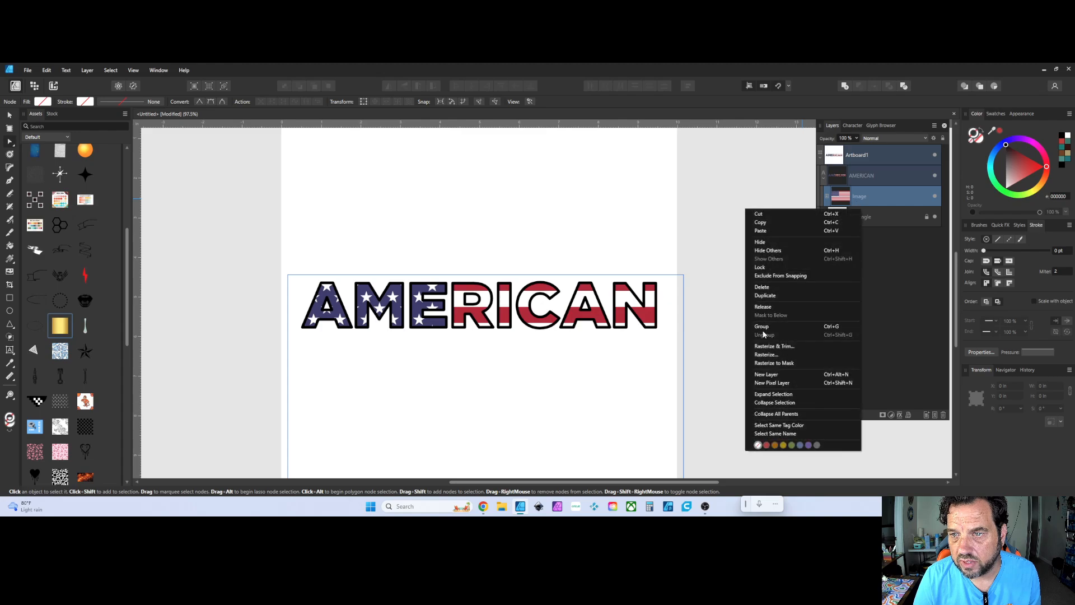
left_click(772, 306)
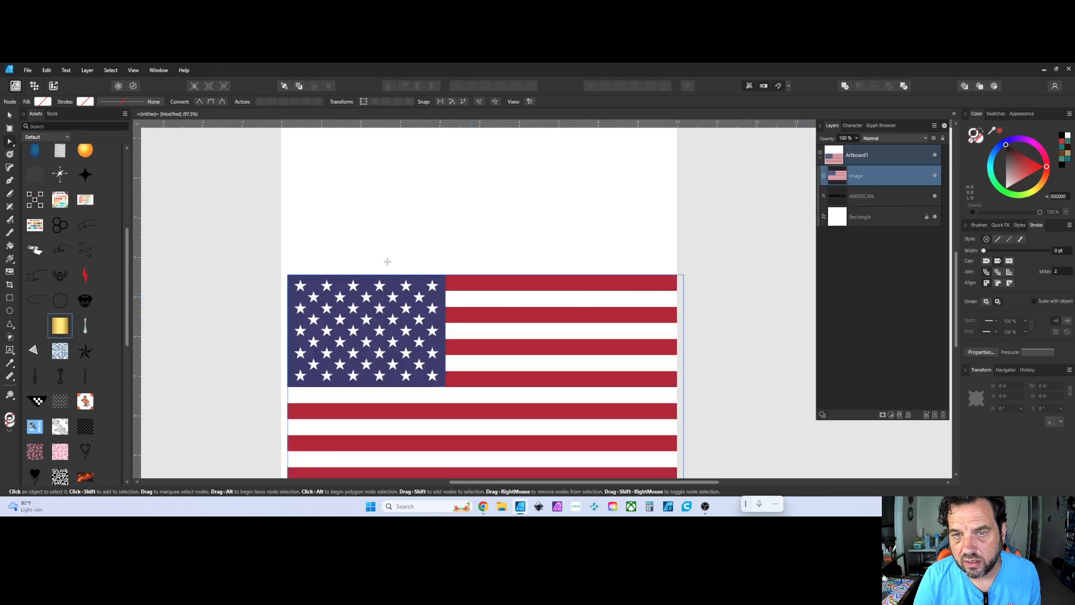
left_click(10, 116)
left_click_drag(400, 306, 814, 194)
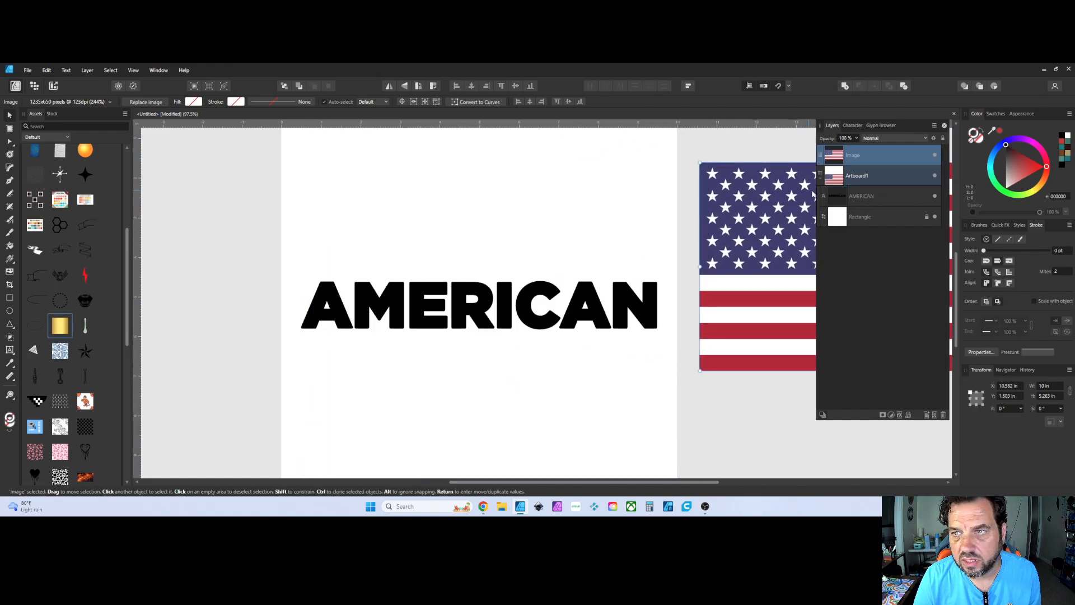
- Convert the AMERICAN text without its flag to curves and return to the Move tool
left_click(861, 197)
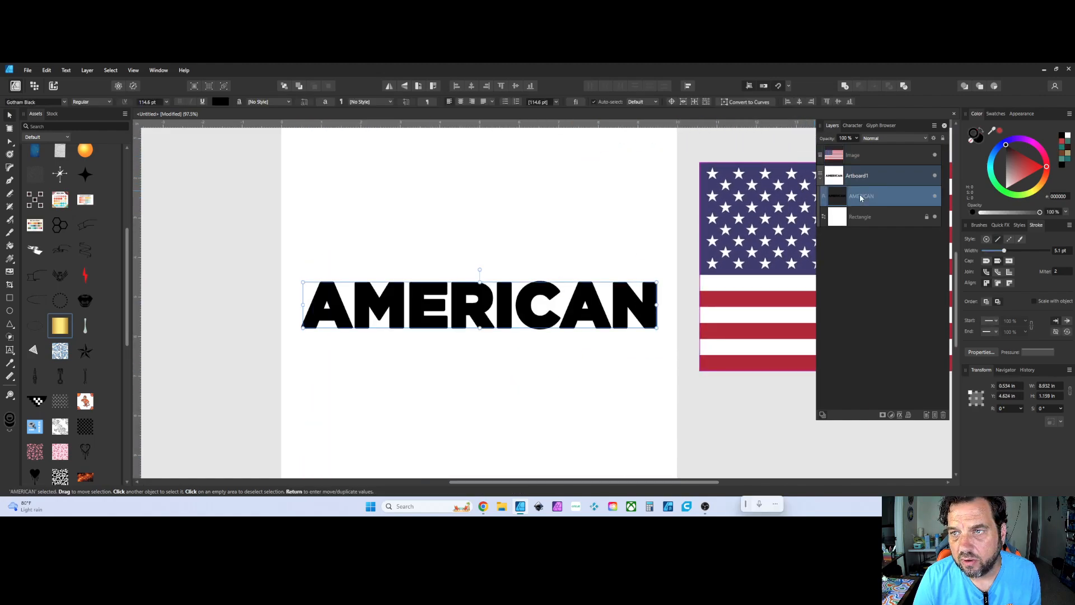
left_click(742, 103)
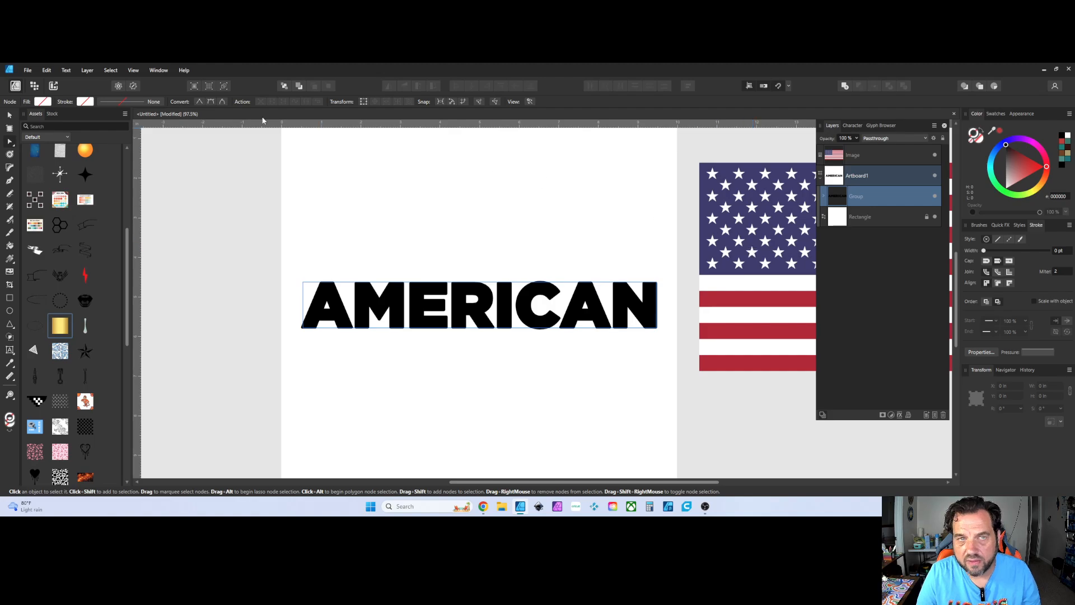
key("v")
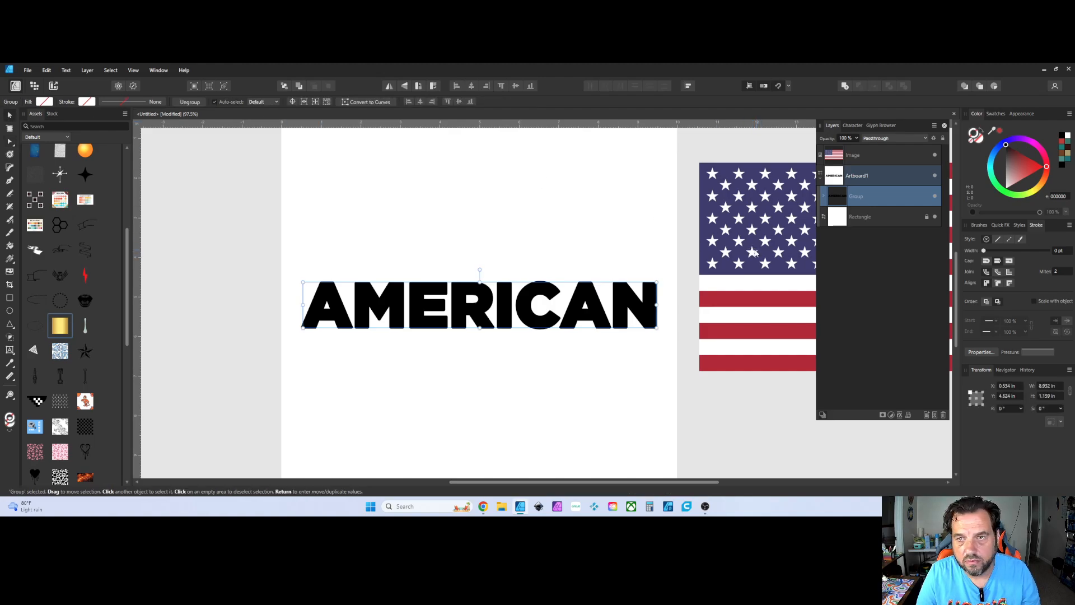
- Move the flag over the word, expand the letter group, copy the flag, and move the original back beside the artboard
left_click_drag(748, 254, 450, 252)
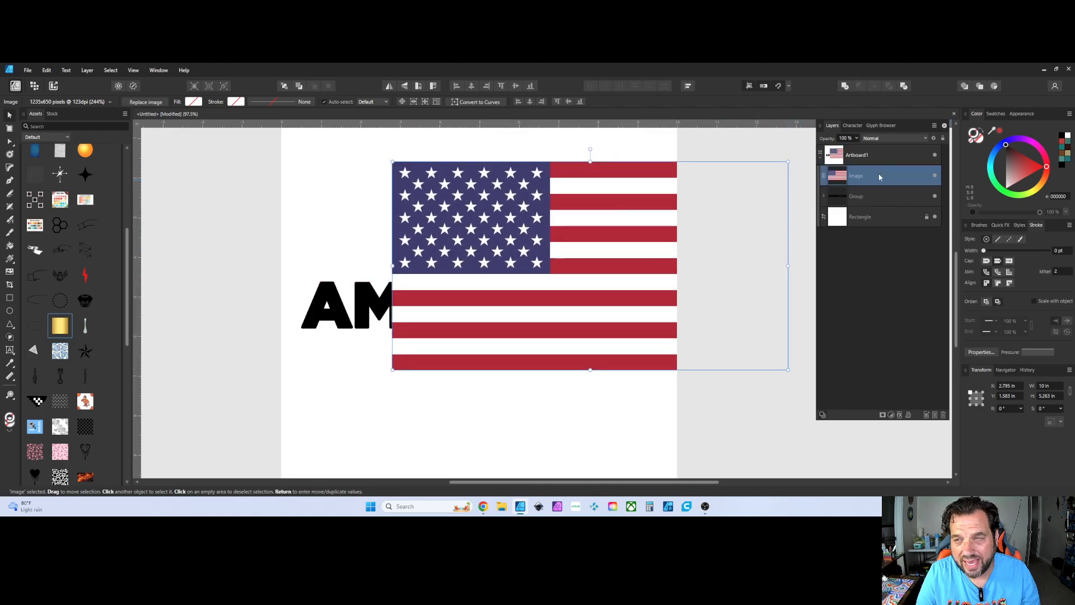
left_click(823, 197)
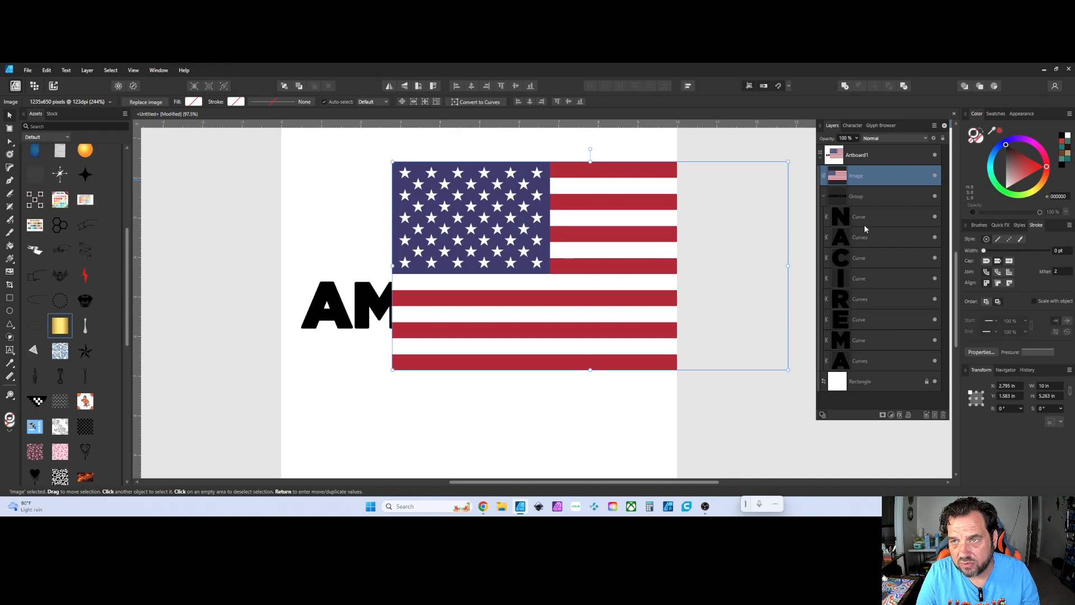
left_click_drag(513, 245, 455, 239)
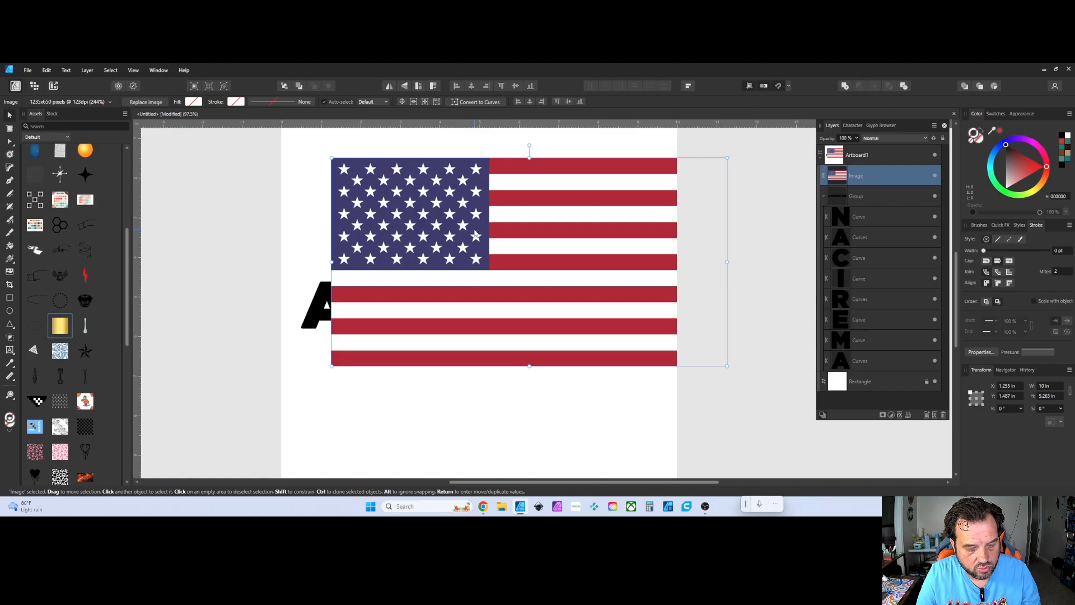
left_click_drag(520, 238, 906, 254)
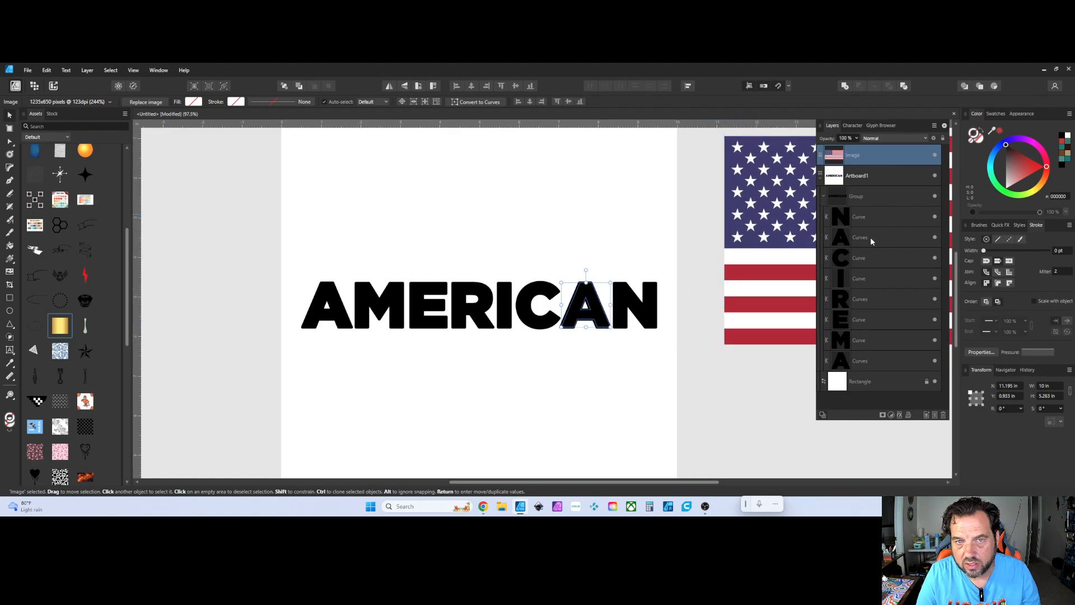
- Paste the flag inside the first letter A, scale it to about 2.74 in wide, and position it over that letter
left_click(585, 291)
left_click(330, 307)
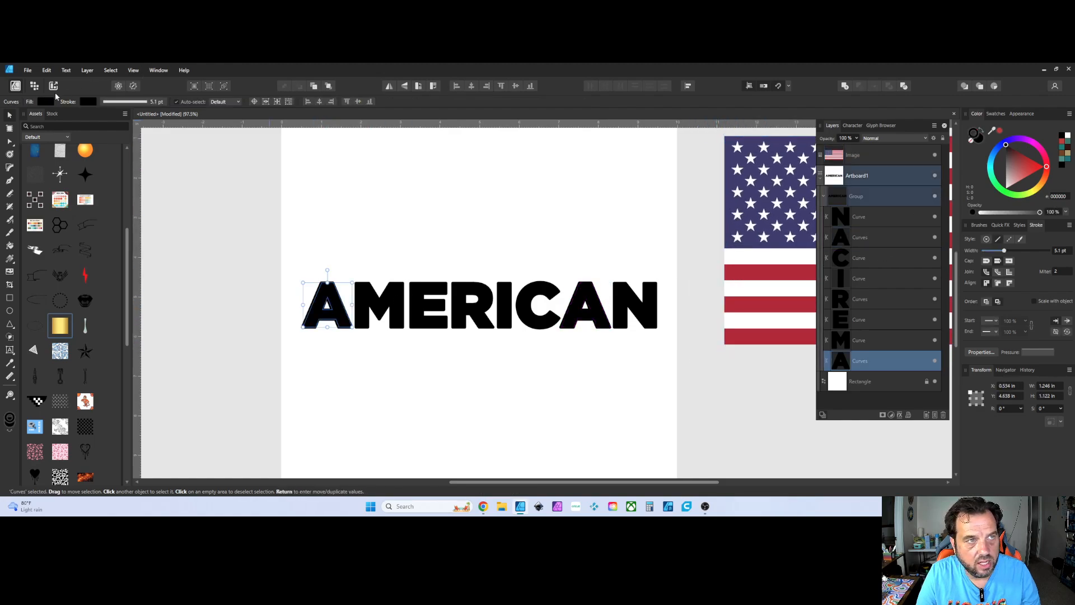
left_click(47, 70)
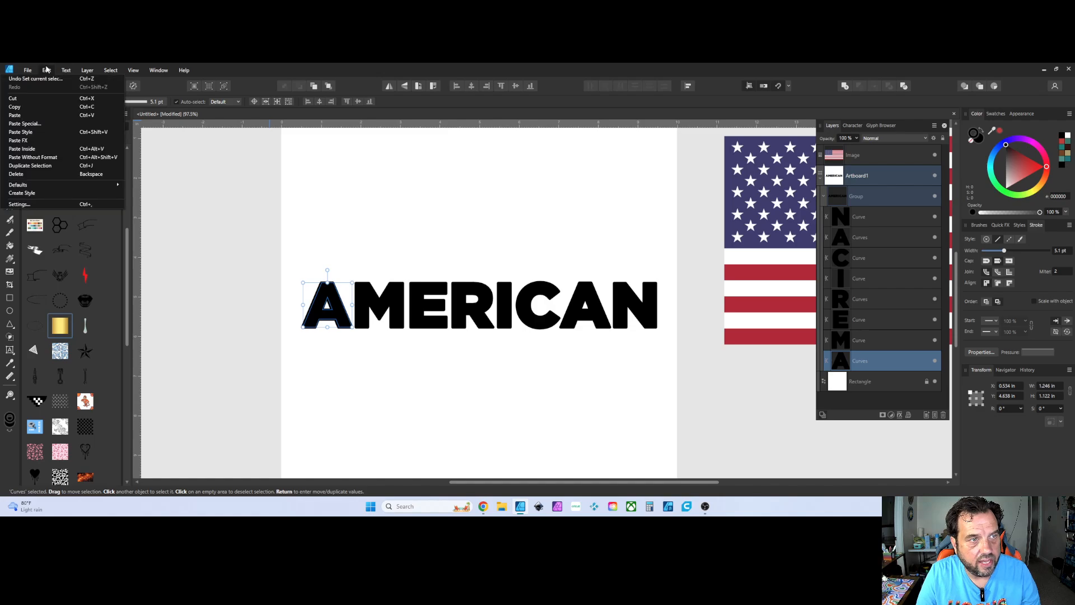
left_click(48, 149)
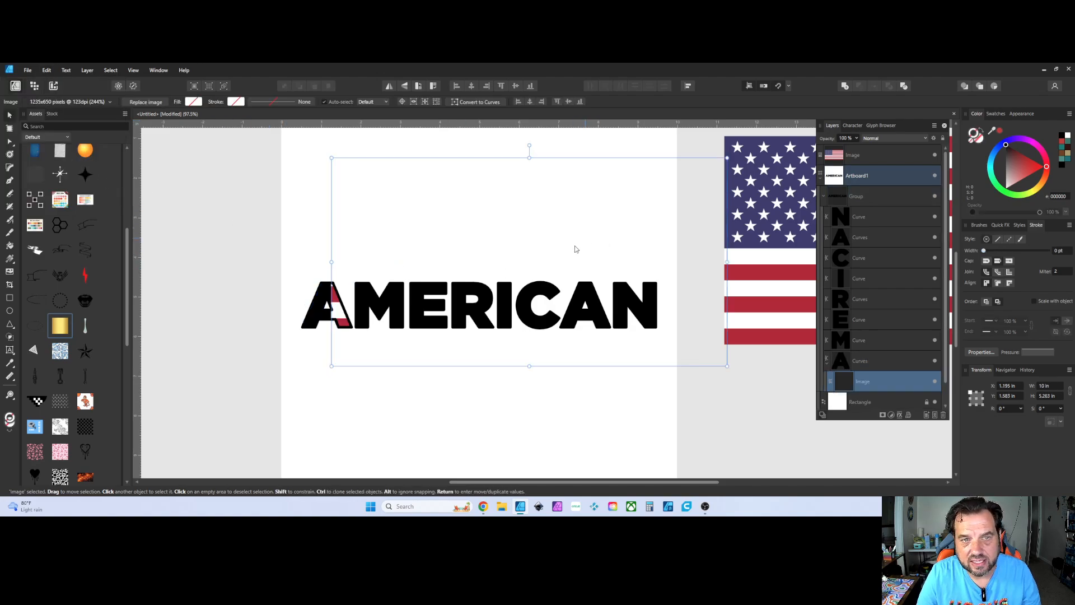
left_click_drag(576, 249, 333, 311)
left_click_drag(281, 386, 344, 313)
scroll(337, 378, "up", 4)
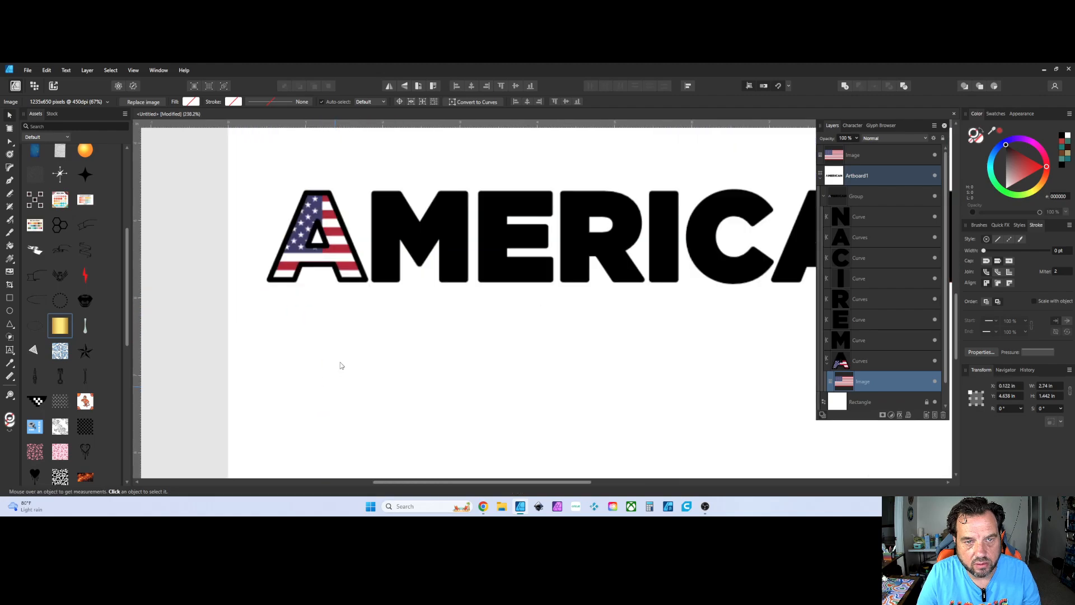
scroll(340, 365, "up", 2)
scroll(395, 321, "down", 4)
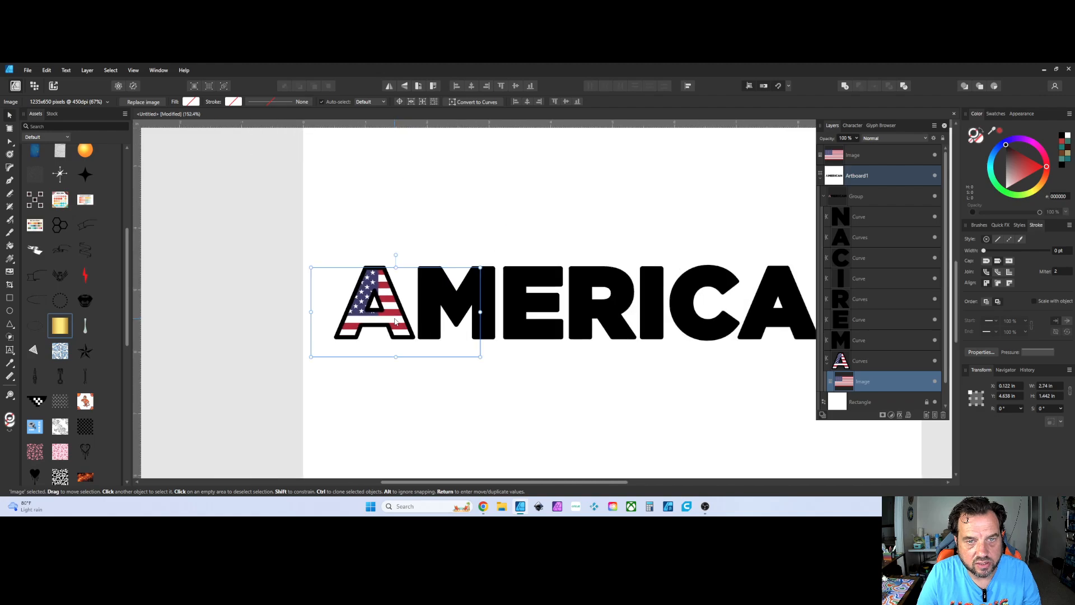
scroll(395, 321, "down", 4)
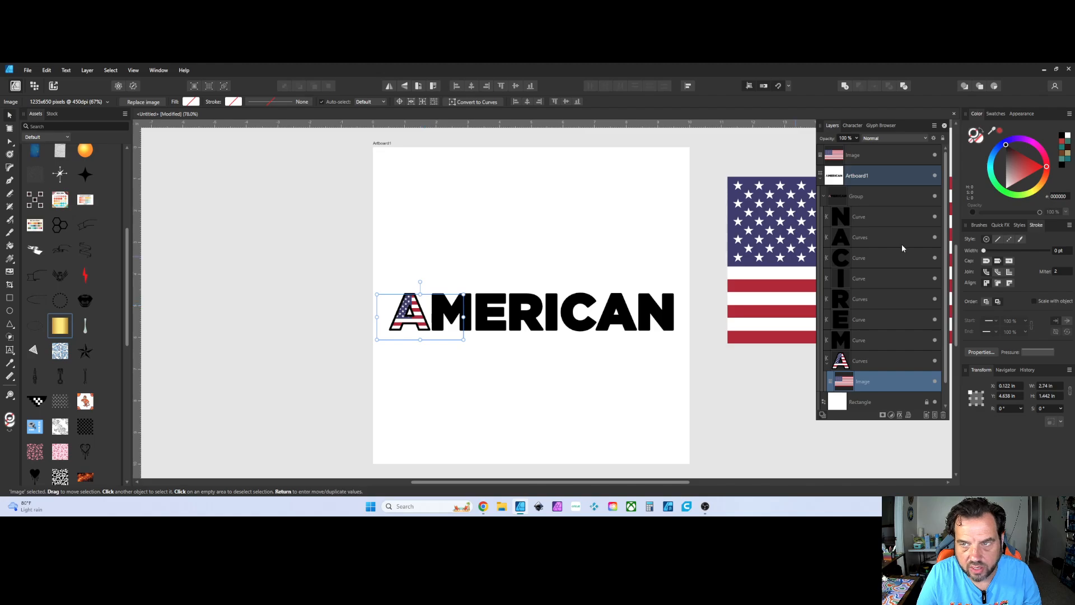
left_click(866, 340)
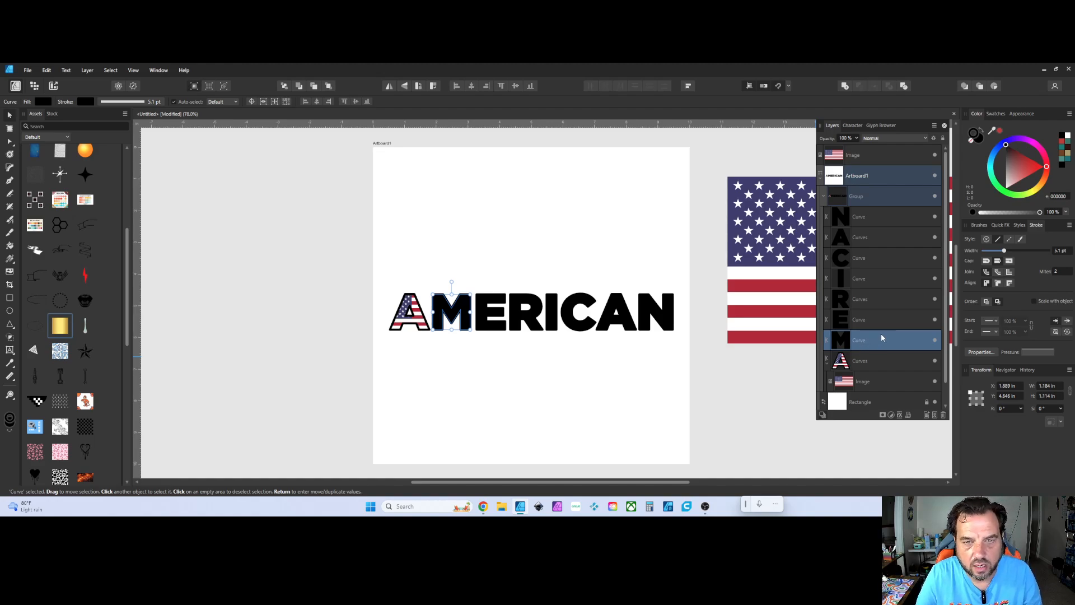
left_click(47, 70)
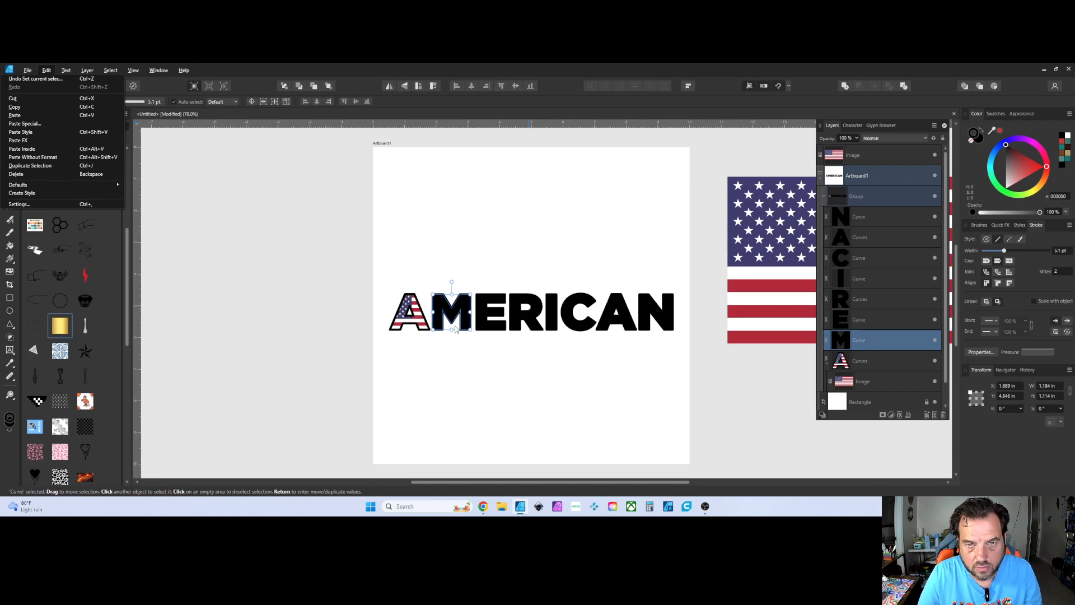
left_click(460, 263)
left_click(448, 309)
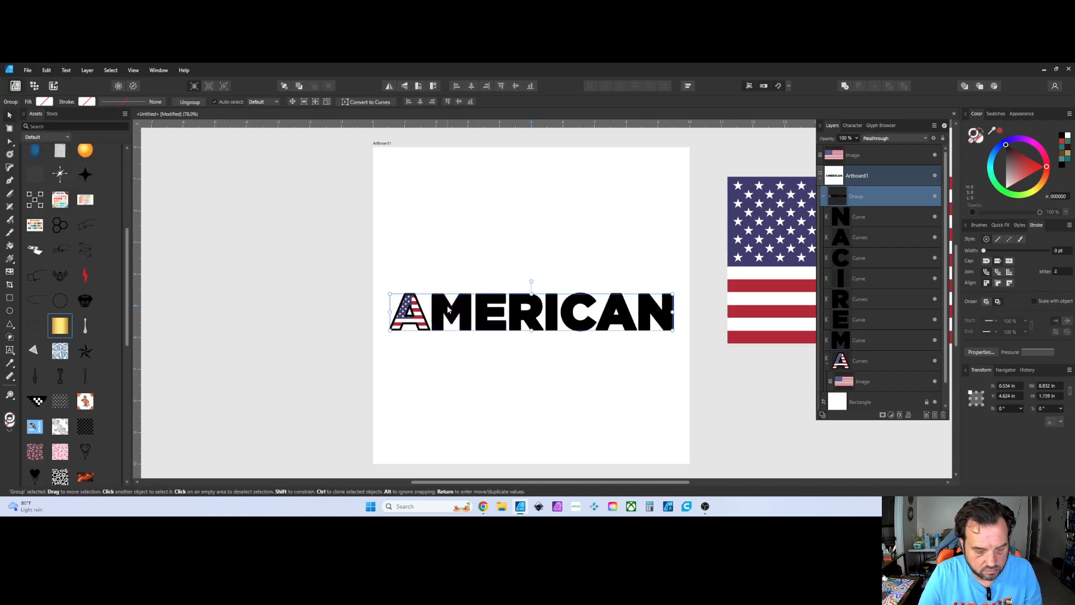
- Copy the scaled flag image from the first A, paste it inside the letter M, and position it to fill that letter
left_click(861, 382)
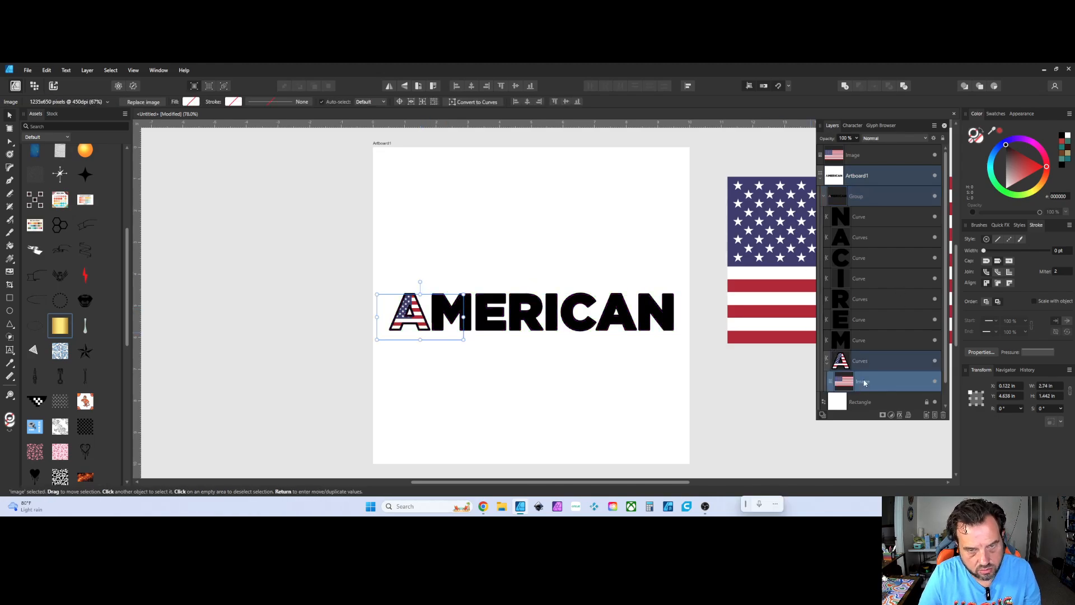
left_click(901, 339)
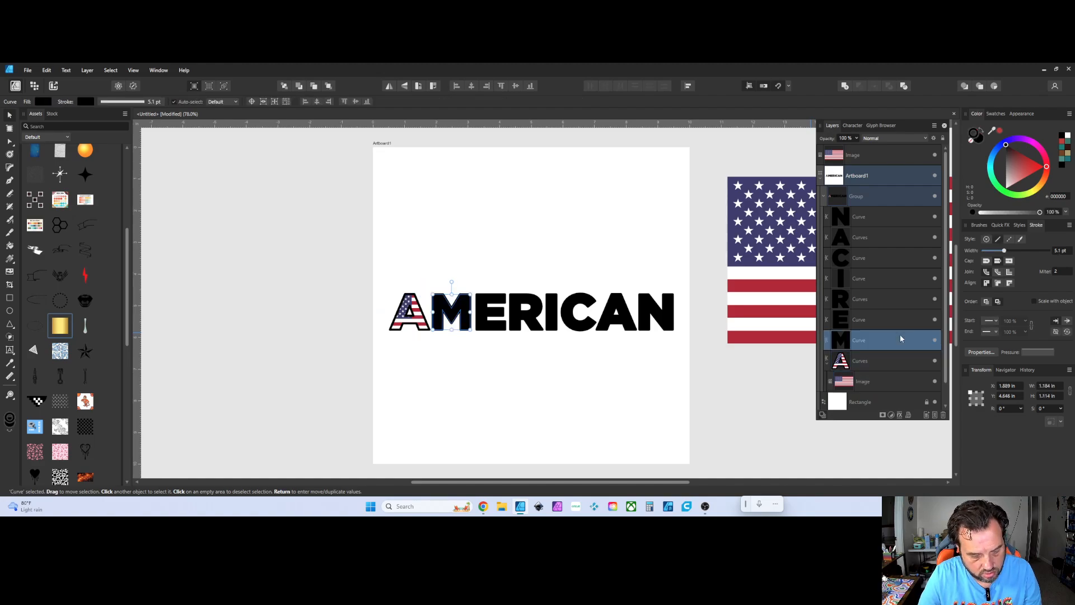
key("ctrl+alt+v")
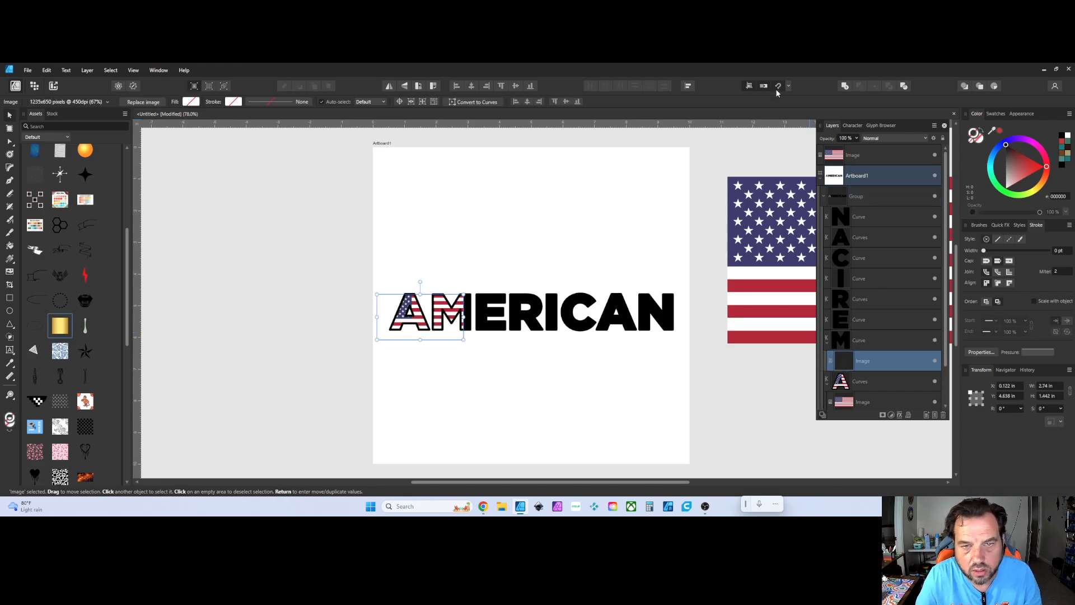
left_click_drag(444, 314, 349, 313)
scroll(482, 313, "up", 3)
left_click(471, 309)
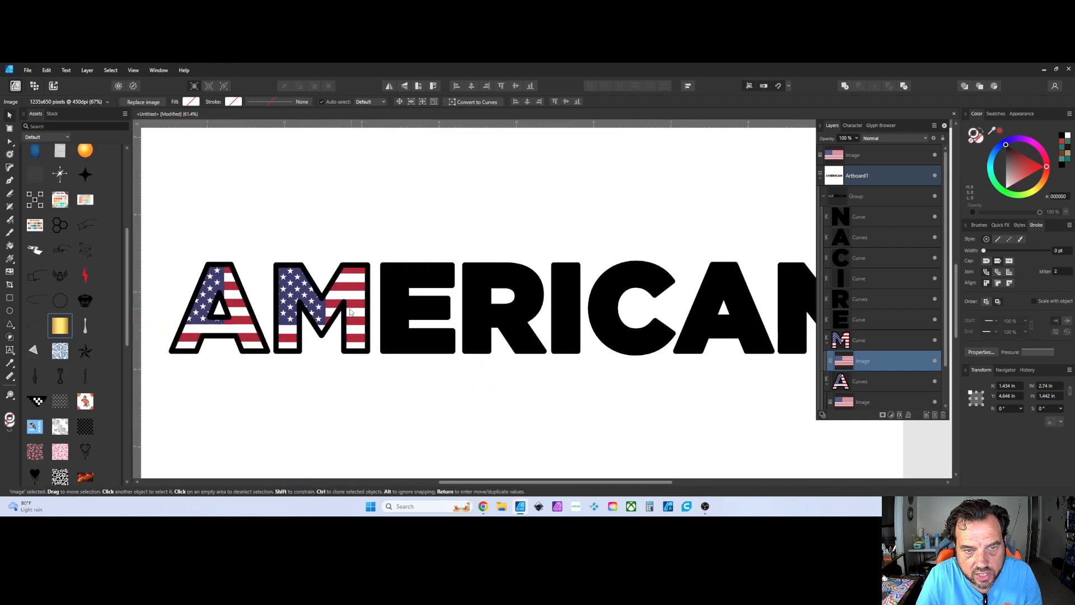
- Paste the flag inside the letter E and move it so the flag fills that letter
left_click(424, 279)
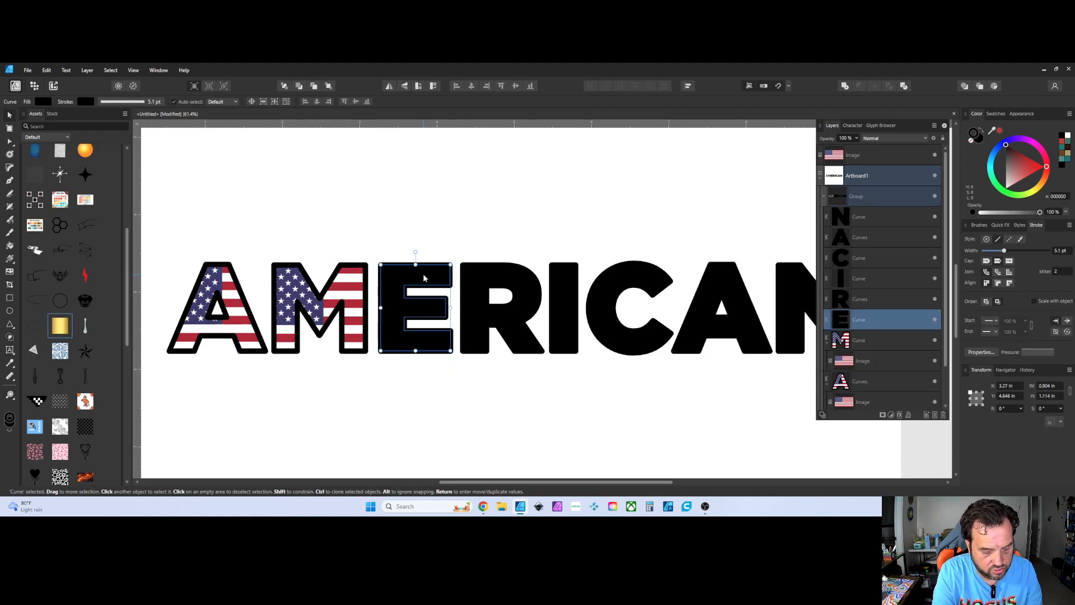
key("ctrl+alt+v")
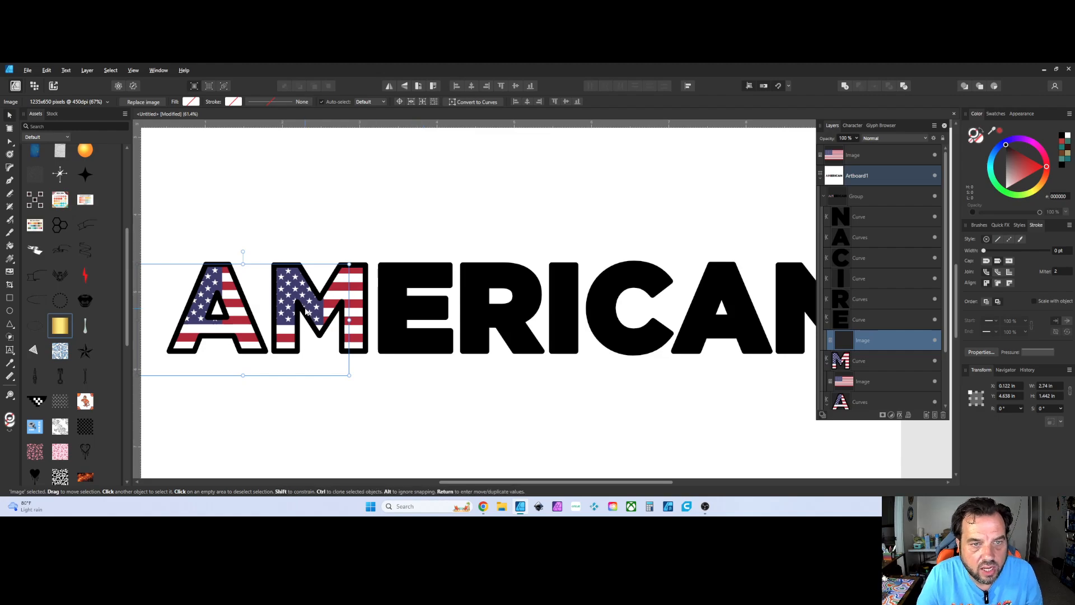
left_click_drag(482, 317, 537, 312)
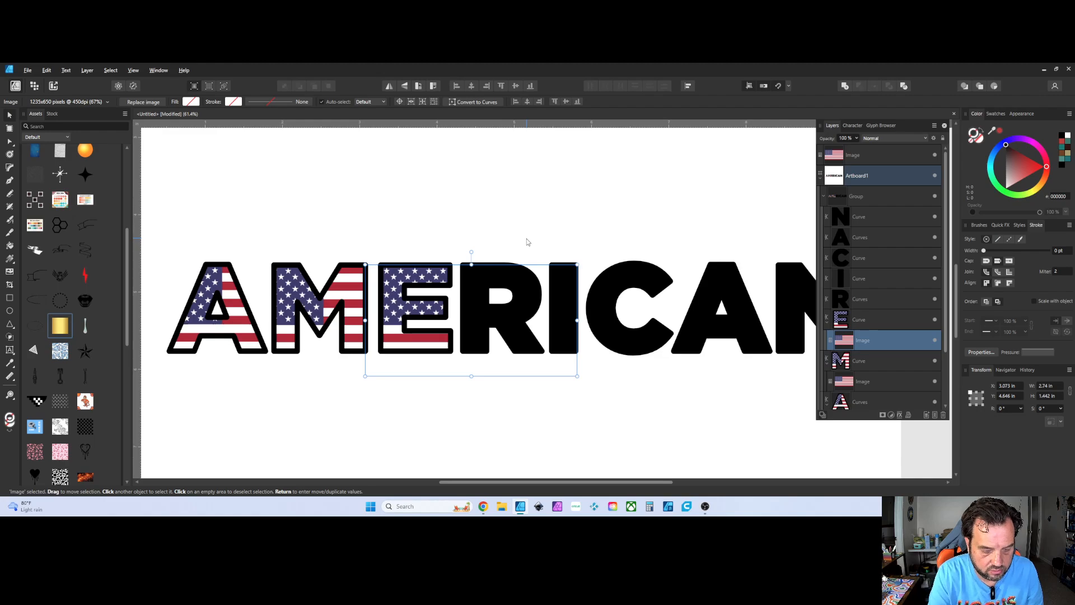
- Paste the flag inside the letter R, align it with that letter's upper left corner, and clear the selection
left_click(522, 279)
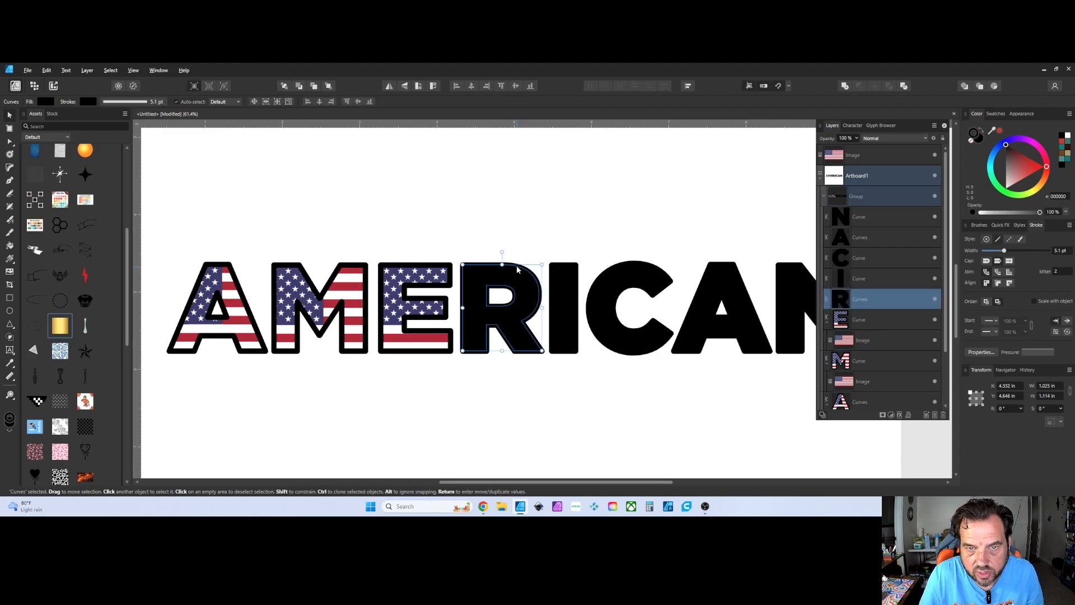
key("ctrl+v")
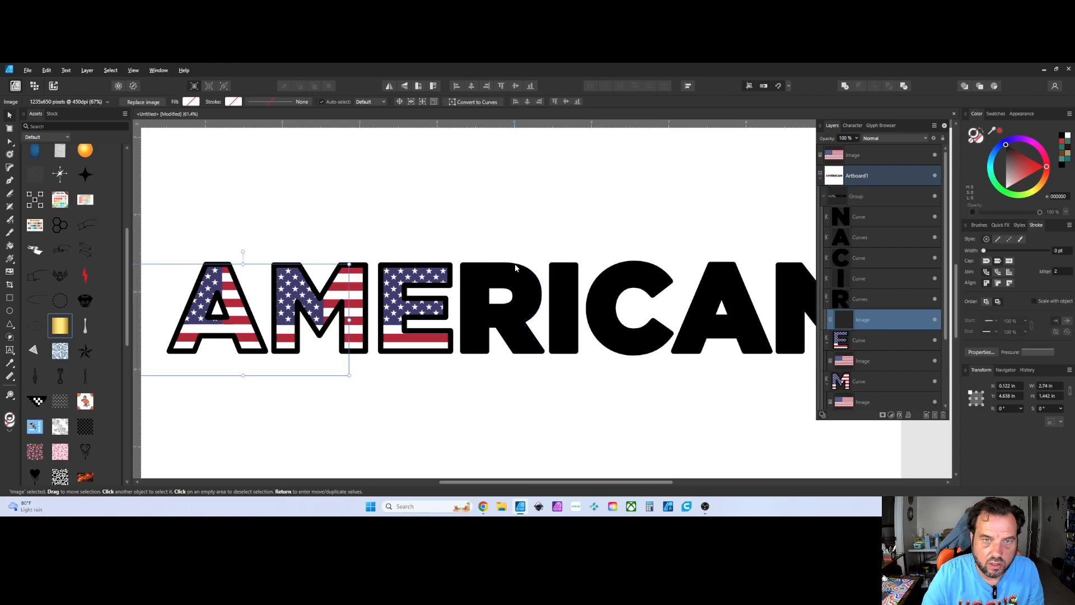
left_click_drag(319, 289, 634, 292)
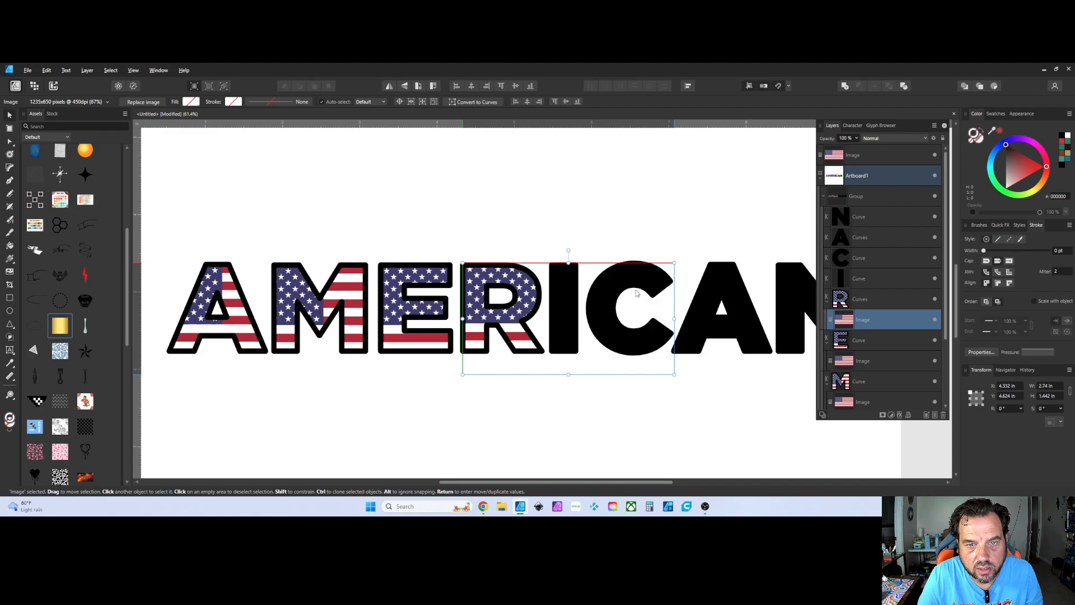
left_click(538, 208)
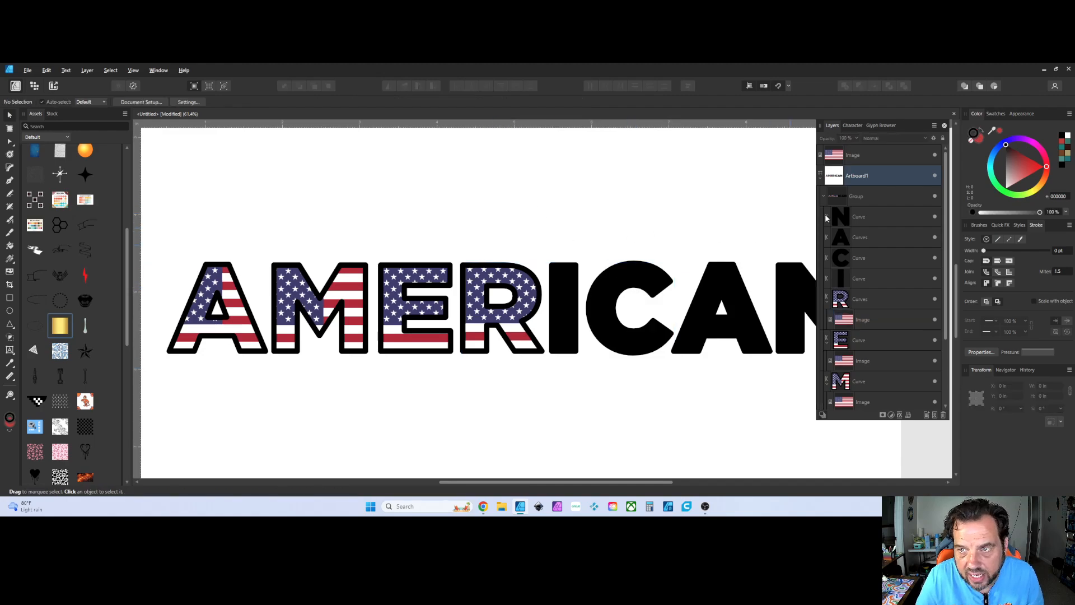
- Select the flag-filled first A within the letter group and move it above the word
scroll(281, 350, "down", 1)
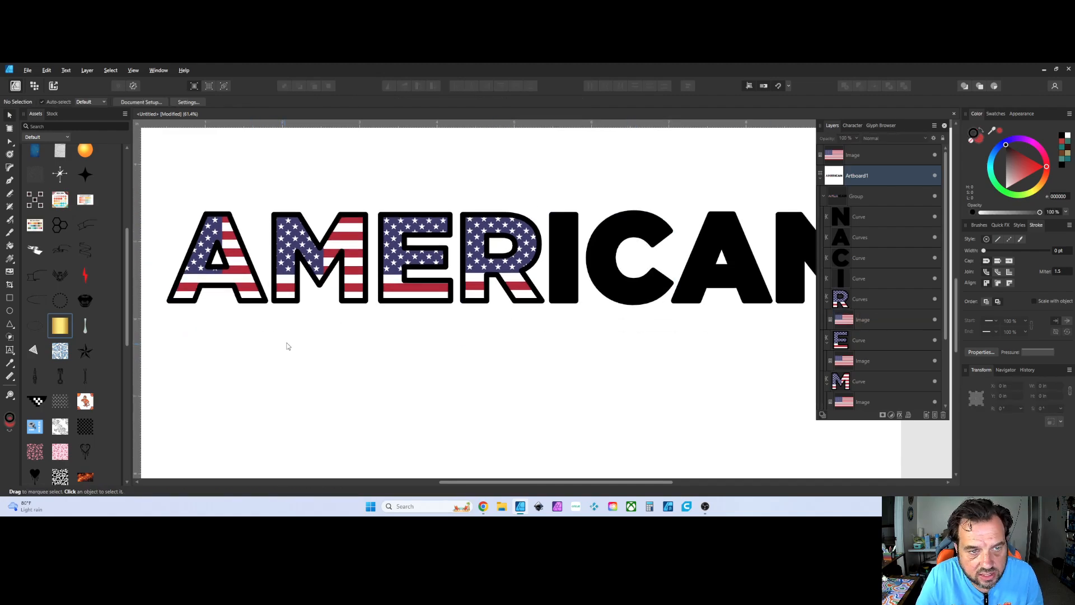
left_click_drag(295, 335, 423, 379)
left_click(369, 327)
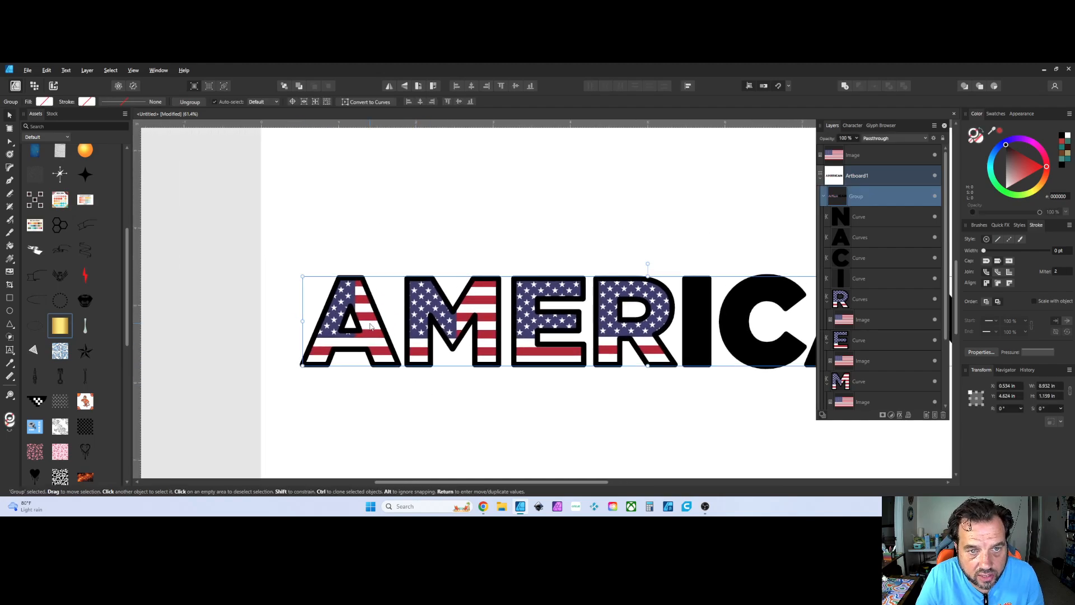
left_click(370, 326)
left_click_drag(369, 327, 425, 201)
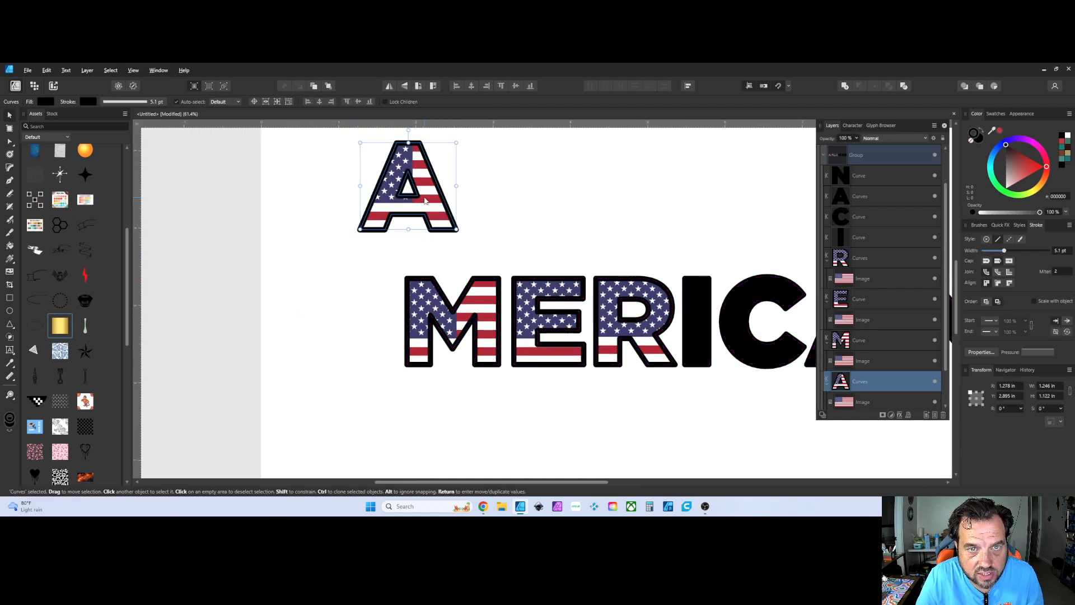
- Add the selected flag-filled A to the Default category of the assets library
scroll(121, 175, "up", 5)
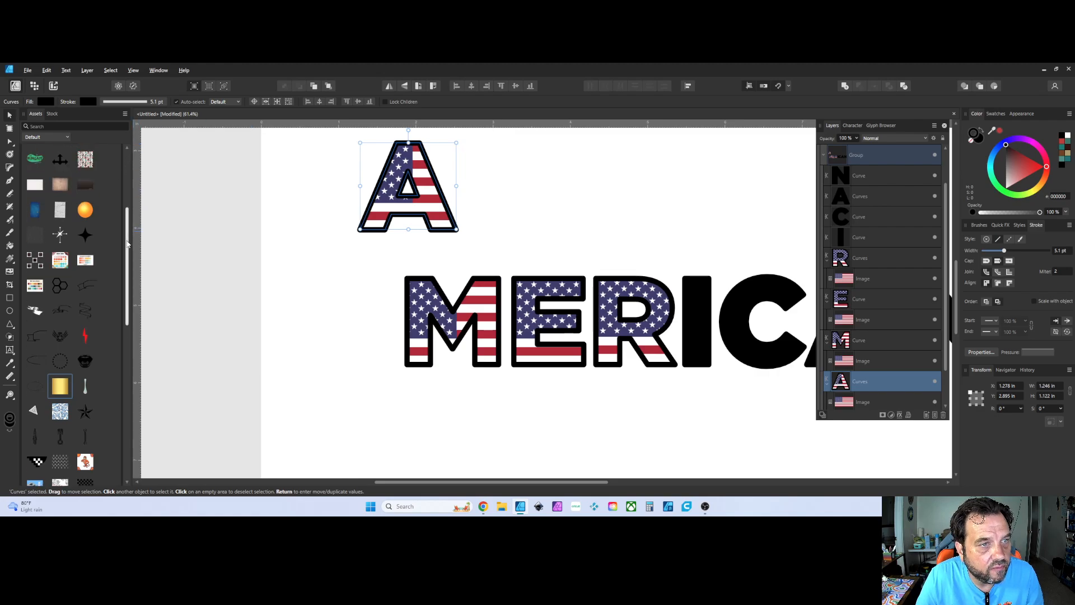
left_click(115, 153)
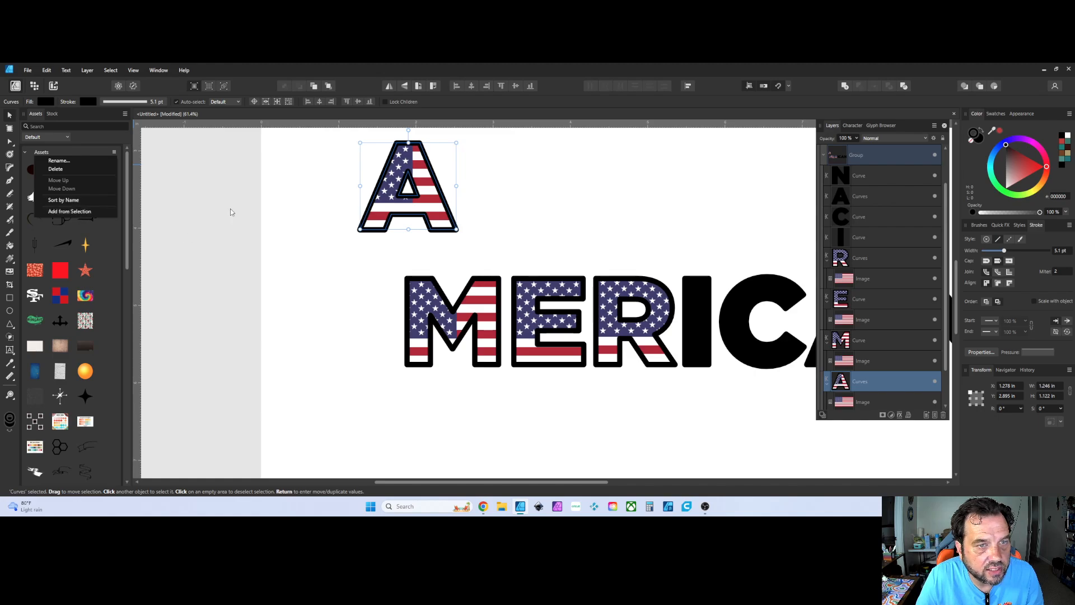
left_click(92, 339)
scroll(92, 340, "down", 6)
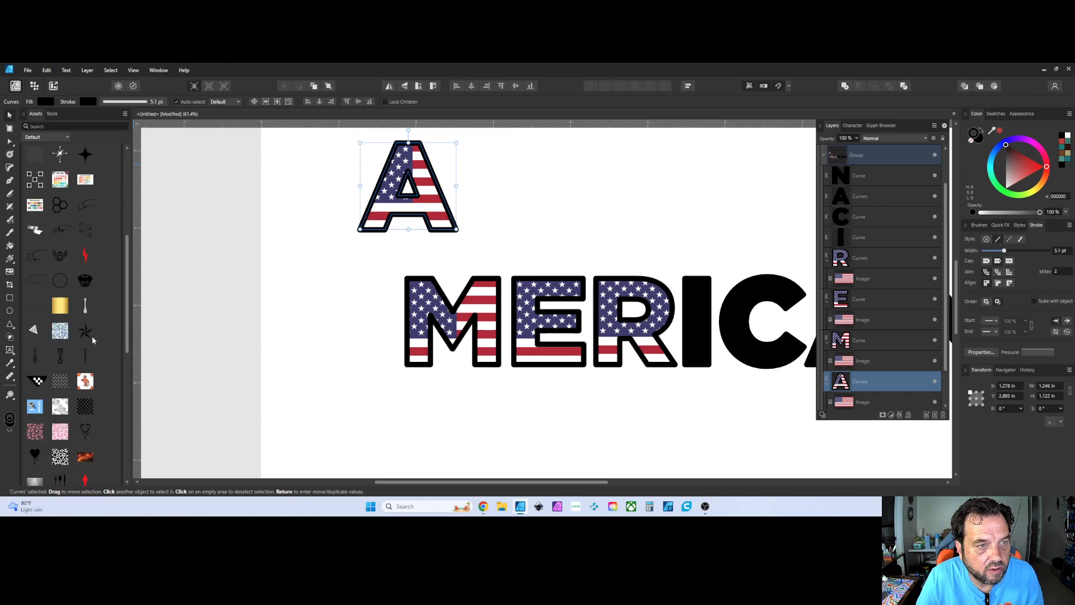
scroll(92, 340, "down", 5)
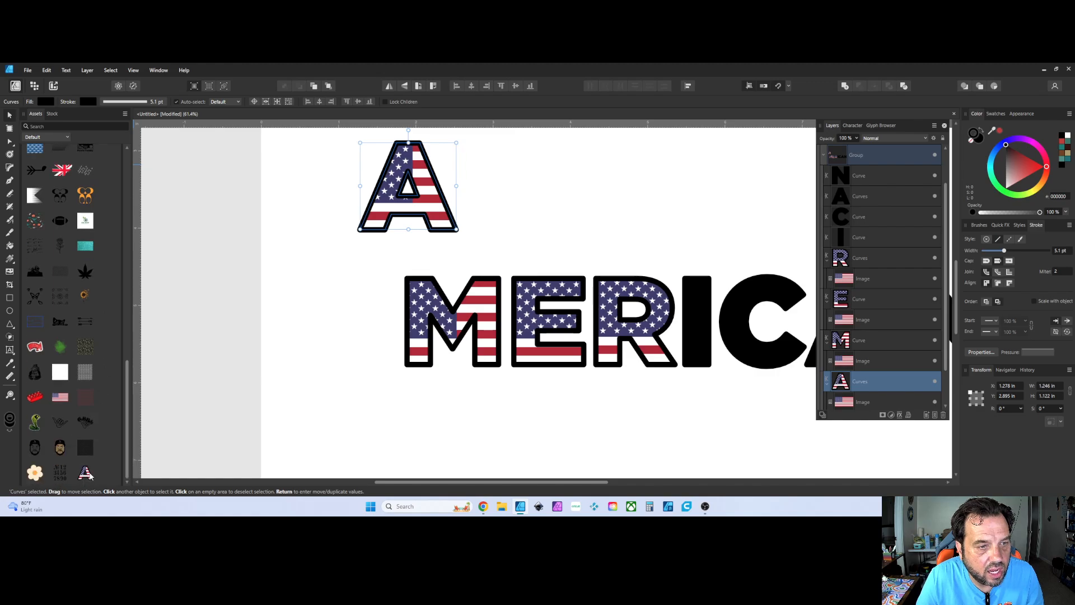
- Place the saved A asset on the artboard, move it just below and left of the M, and expand its layer
left_click_drag(90, 476, 318, 343)
left_click(306, 354)
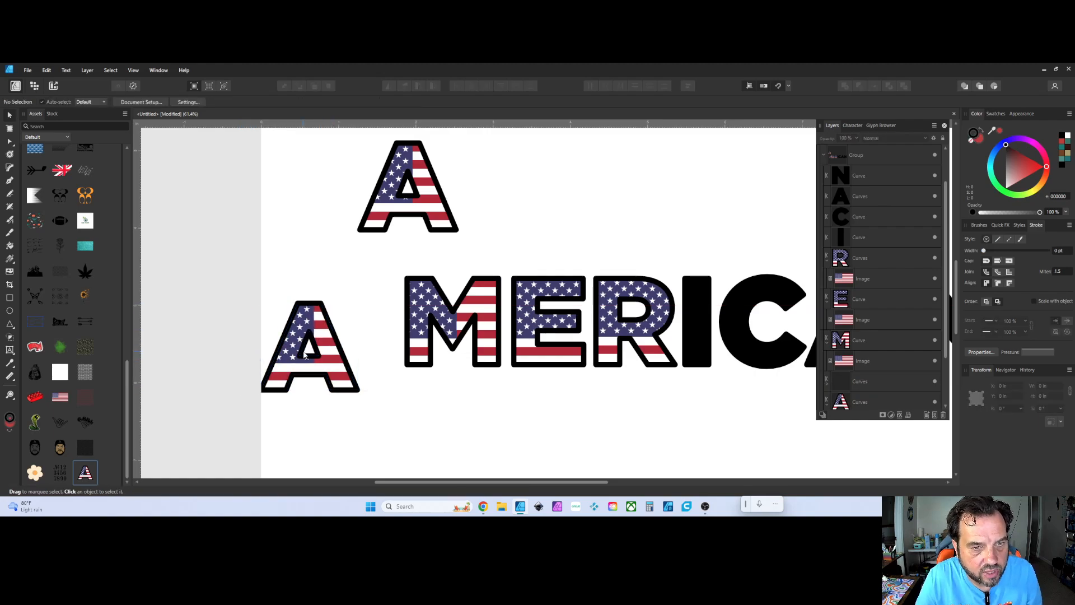
left_click(307, 350)
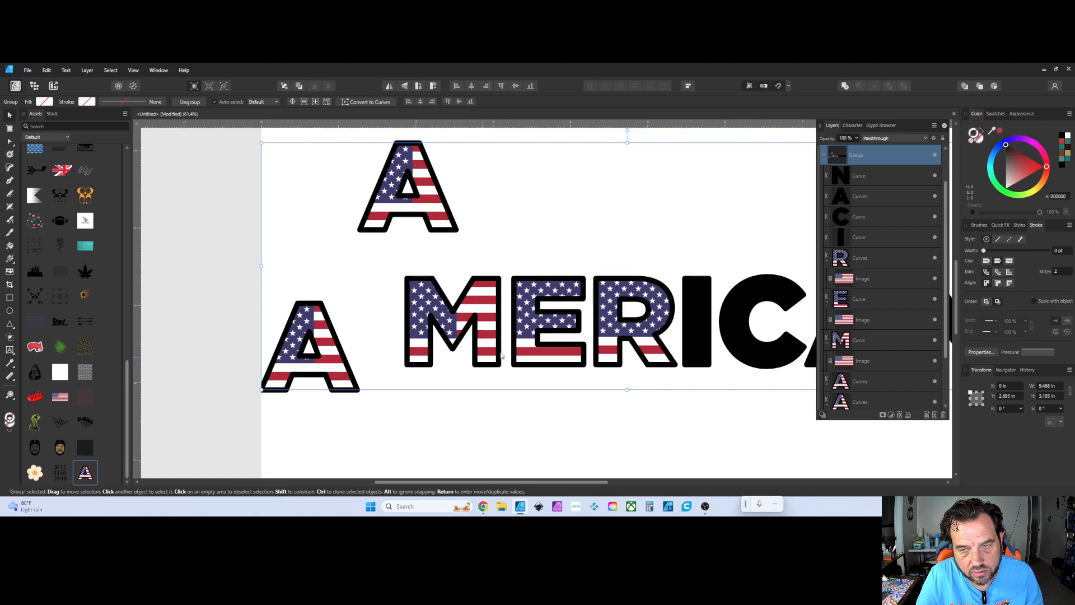
double_click(333, 367)
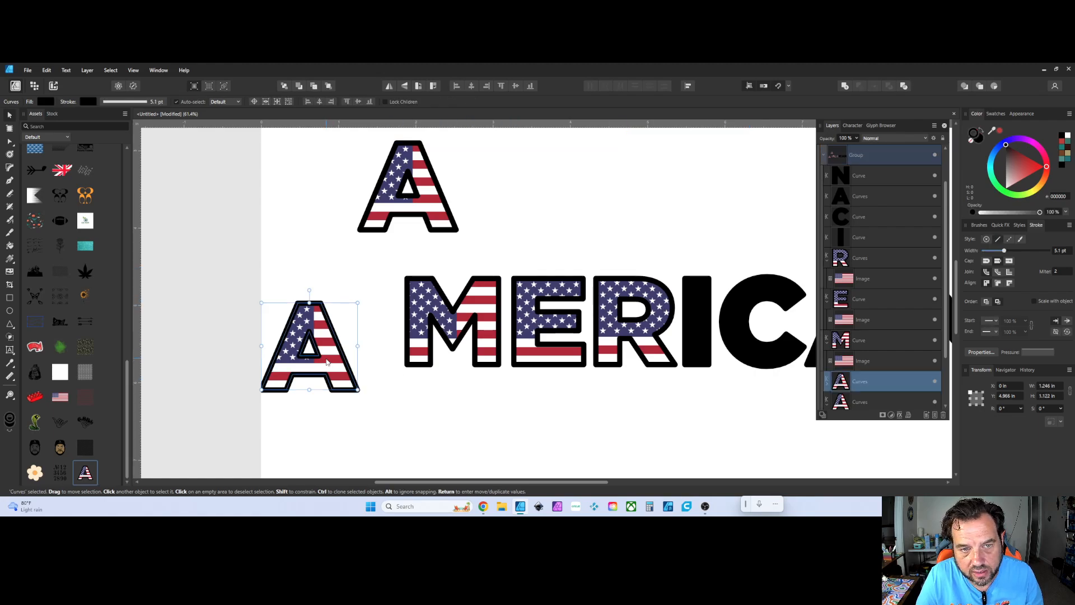
left_click_drag(327, 362, 370, 392)
scroll(873, 381, "down", 3)
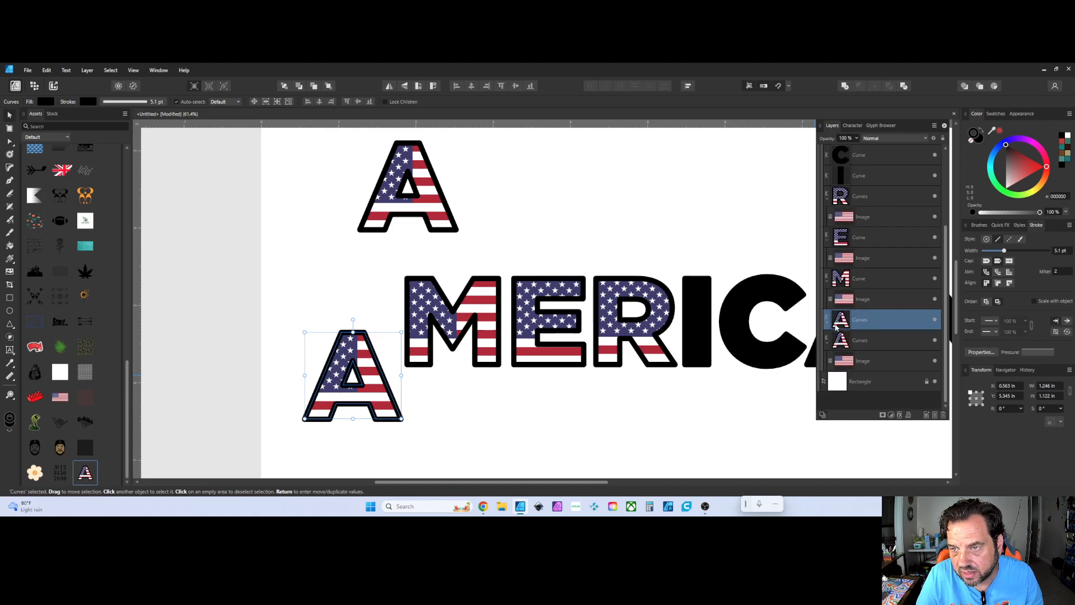
left_click(828, 323)
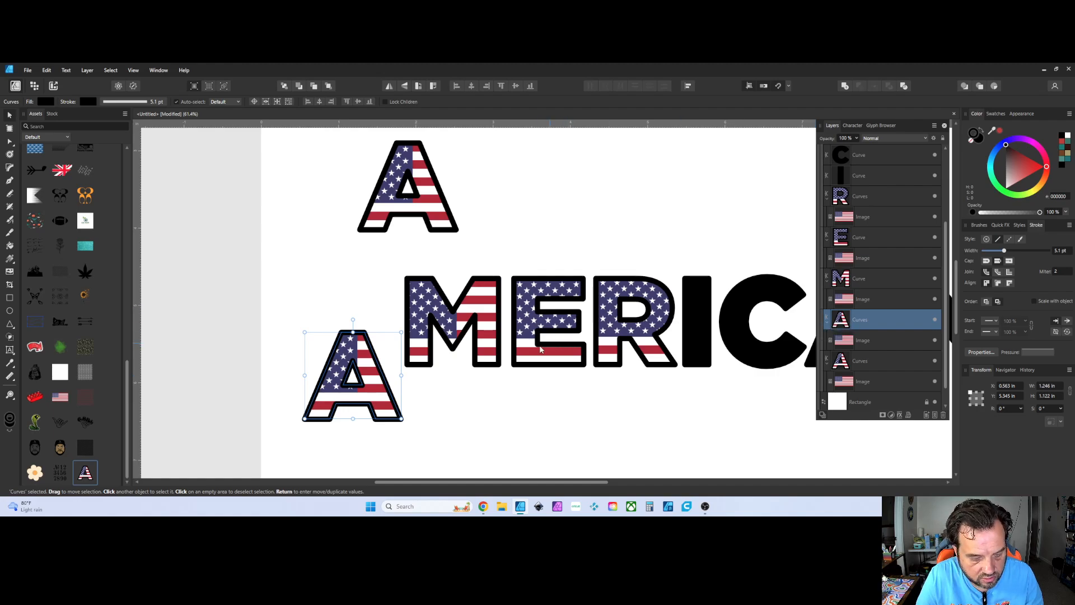
- Try bending the left edge of the placed A outward with the Node tool, and undo the change
key("a")
left_click_drag(322, 374, 280, 370)
scroll(289, 369, "up", 4)
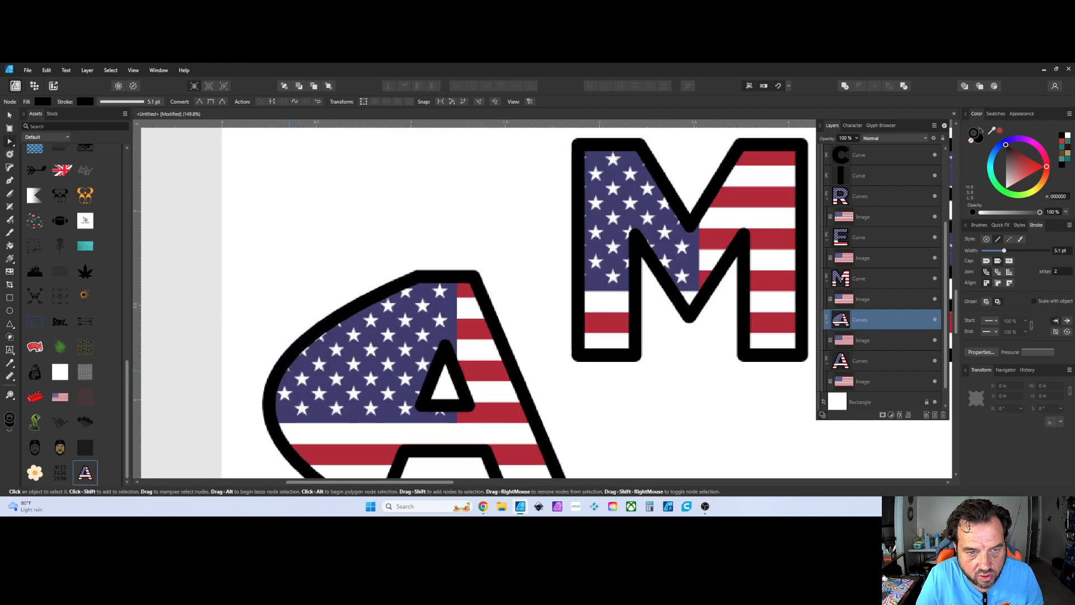
scroll(288, 370, "down", 4)
key("ctrl+z")
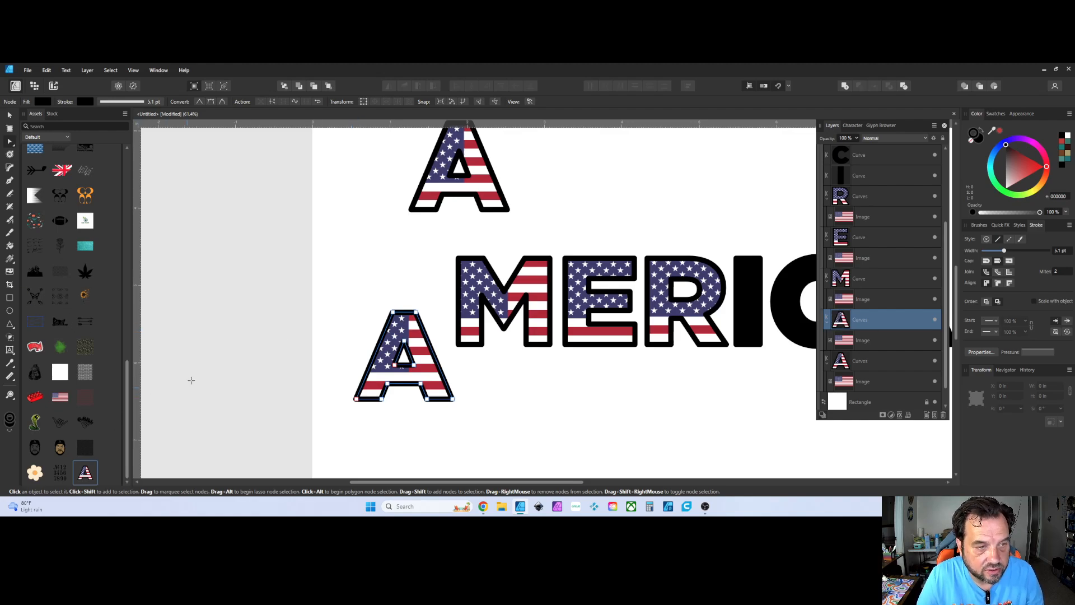
- Place the Sigh 2 emoji from the Emojis asset category above the lower A and reopen the list of asset categories
left_click(47, 138)
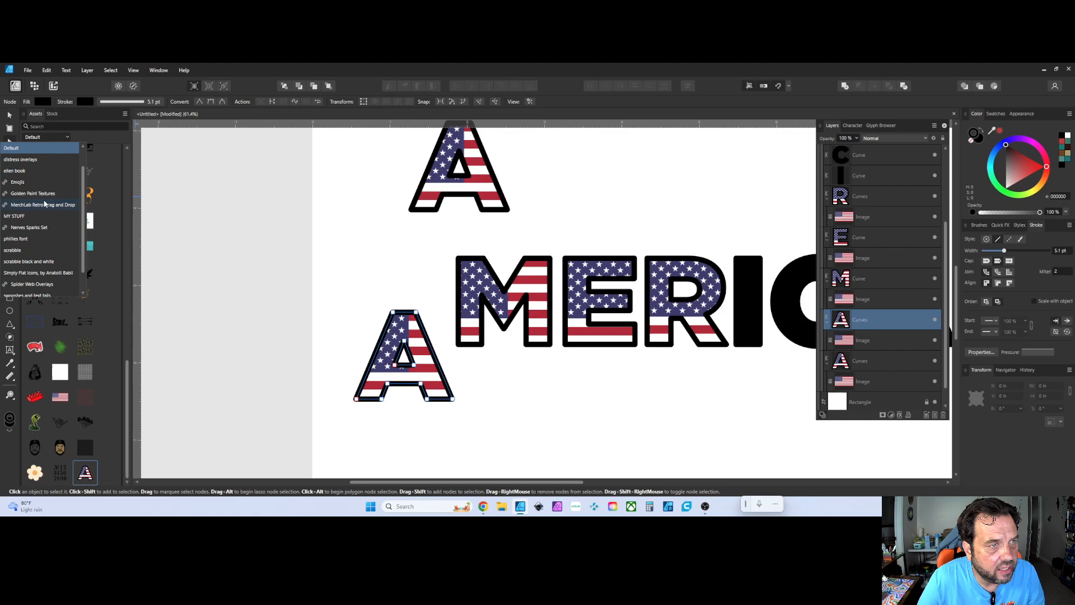
left_click(44, 182)
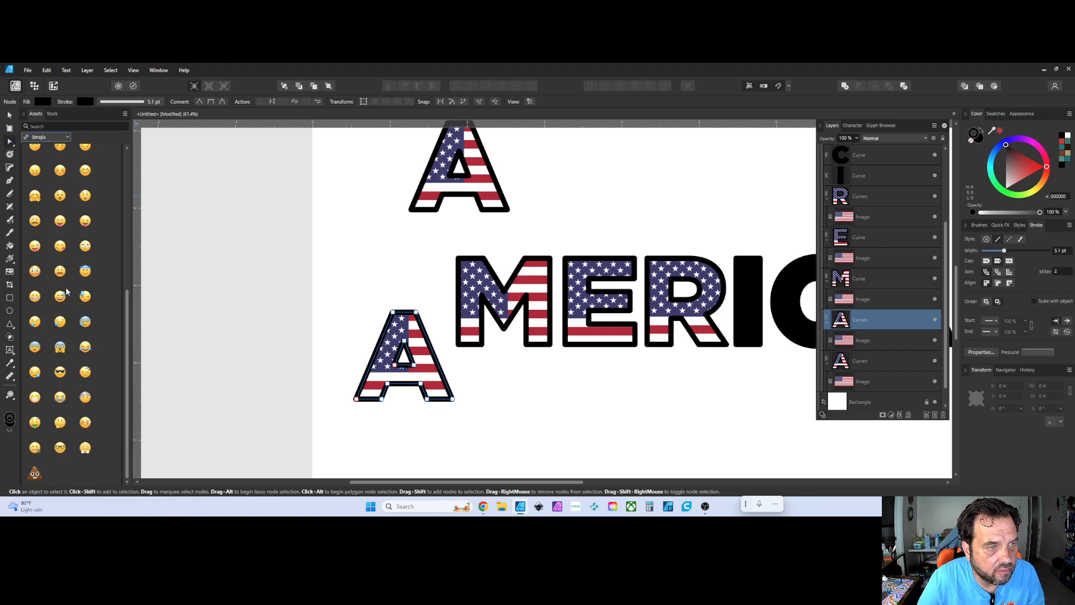
left_click_drag(60, 271, 399, 271)
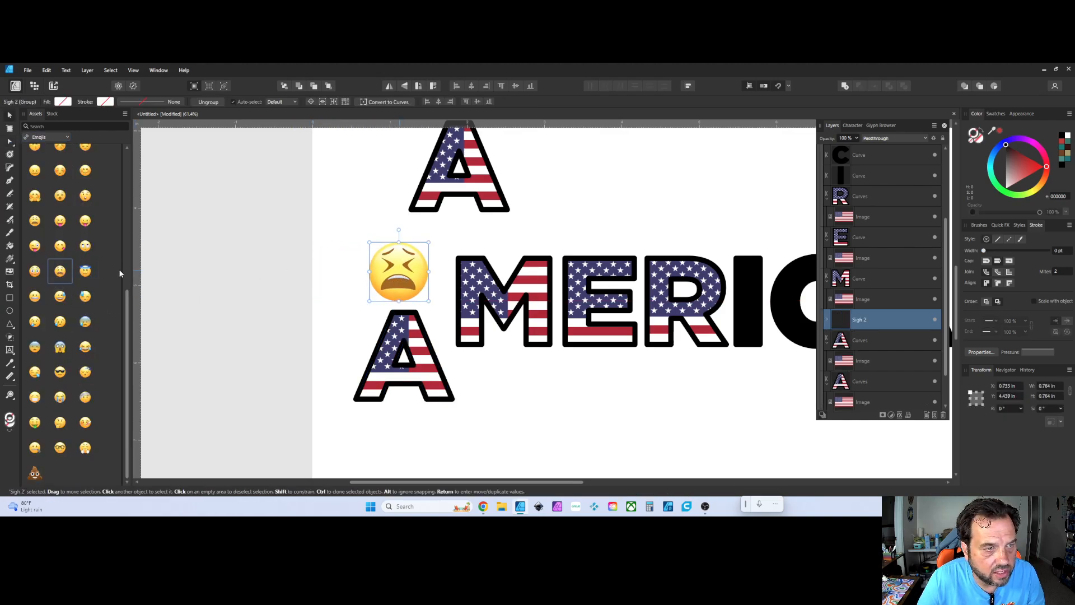
scroll(90, 386, "up", 2)
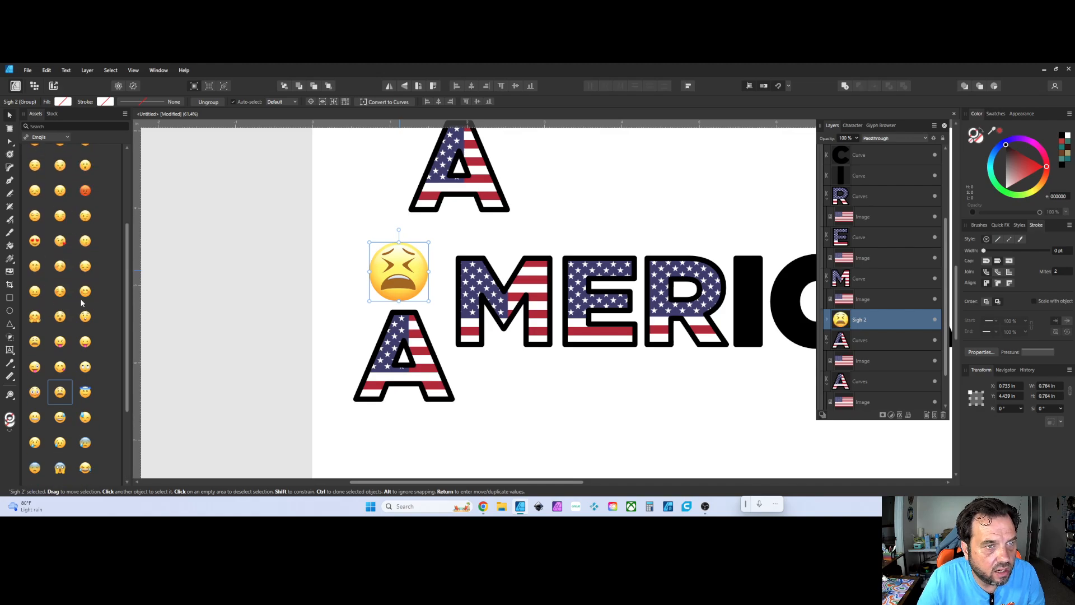
left_click(37, 137)
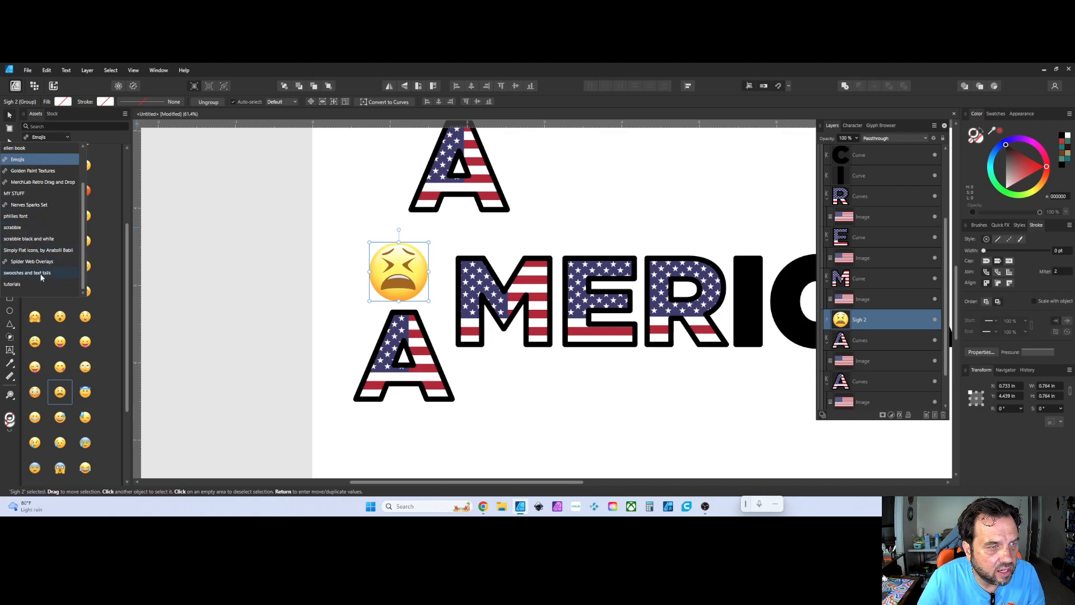
- Place the looped swoosh from the swooshes and text tails asset category between the upper A and the M
left_click(41, 273)
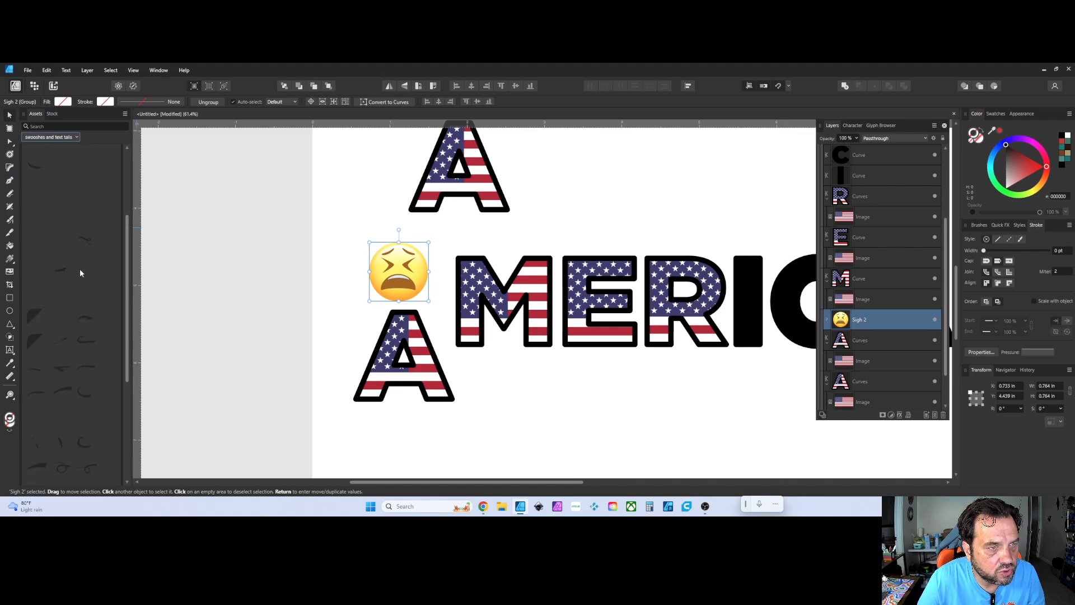
left_click_drag(87, 244, 495, 252)
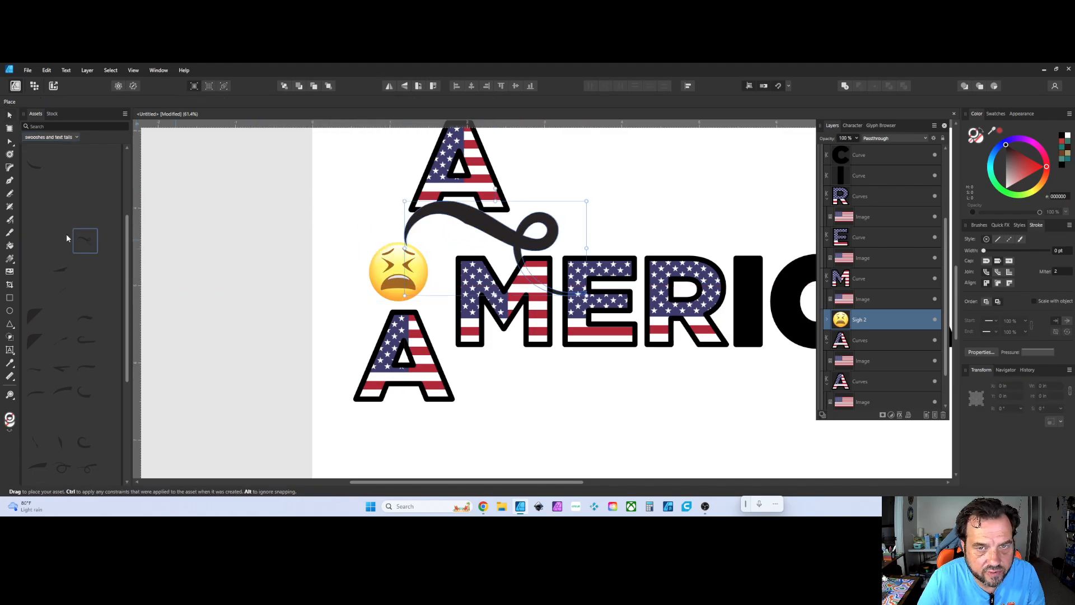
- Try out the red letter E from the philies font asset category on the artboard and delete it
left_click(56, 138)
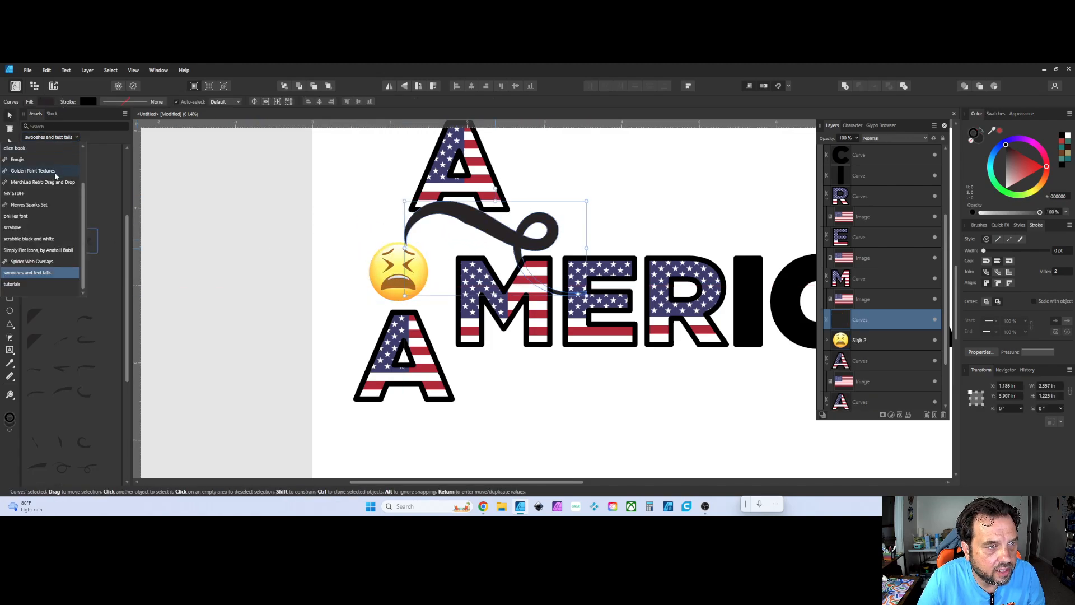
left_click(46, 217)
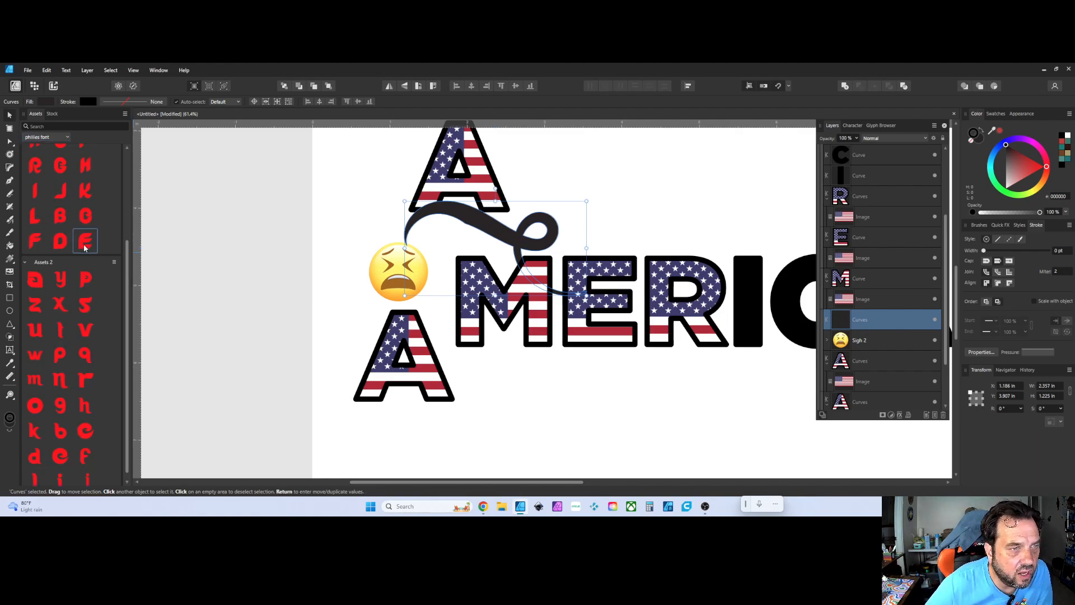
left_click_drag(85, 241, 342, 263)
left_click_drag(343, 263, 383, 263)
key("Delete")
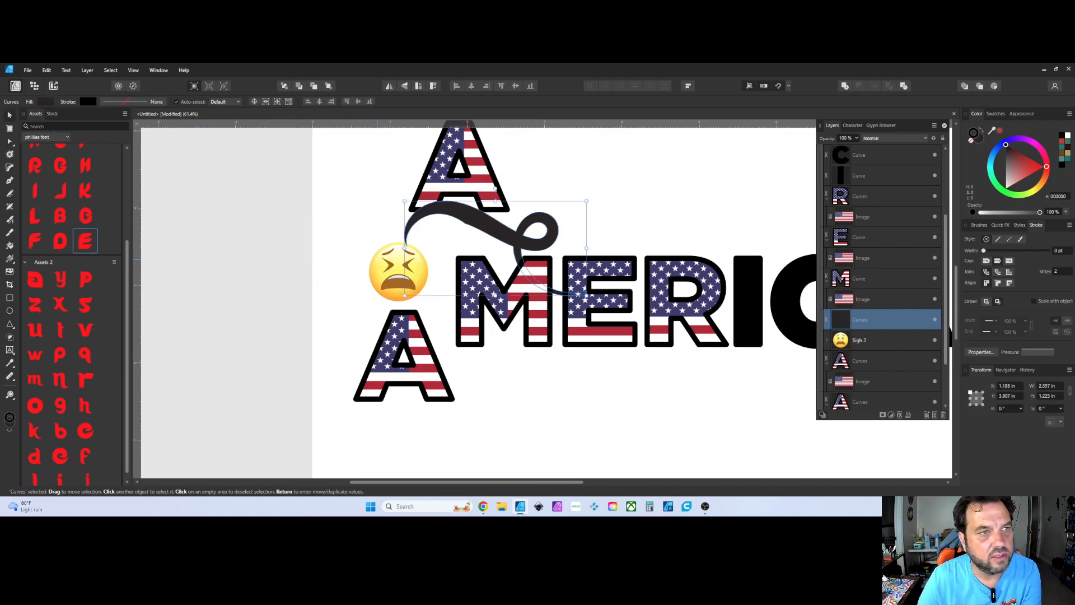
- Try out the W tile from the scrabble asset category beside the emoji, delete it, and browse the category list
left_click(61, 138)
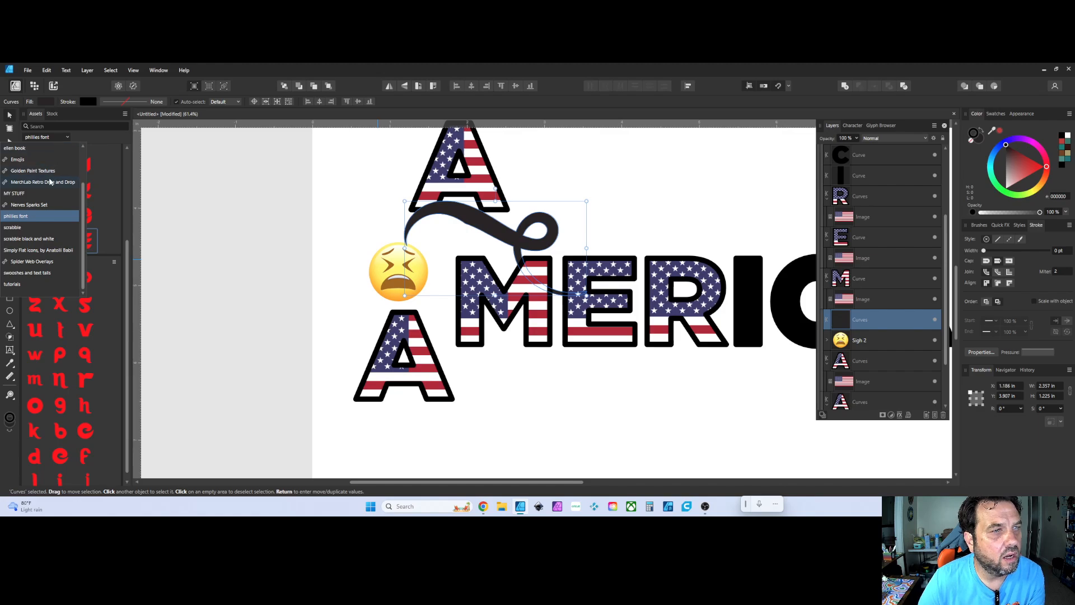
left_click(26, 228)
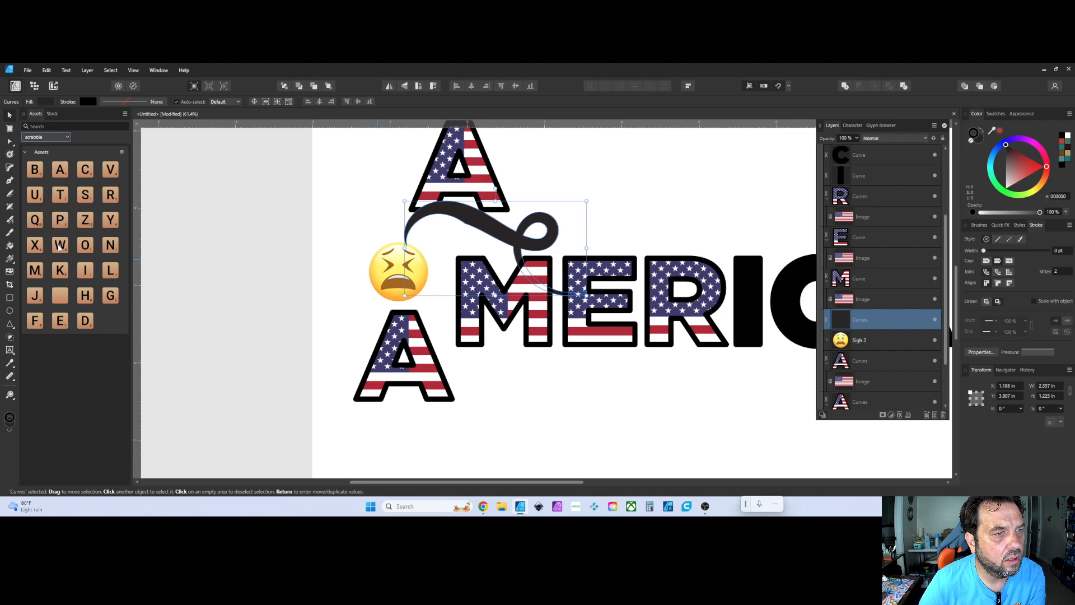
left_click_drag(60, 247, 301, 233)
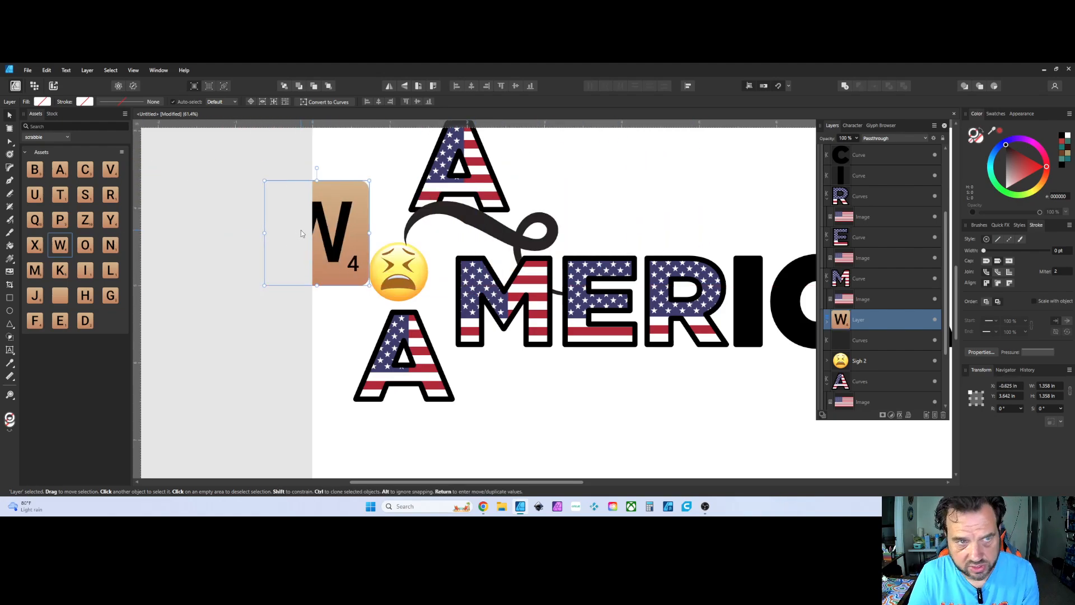
key("Delete")
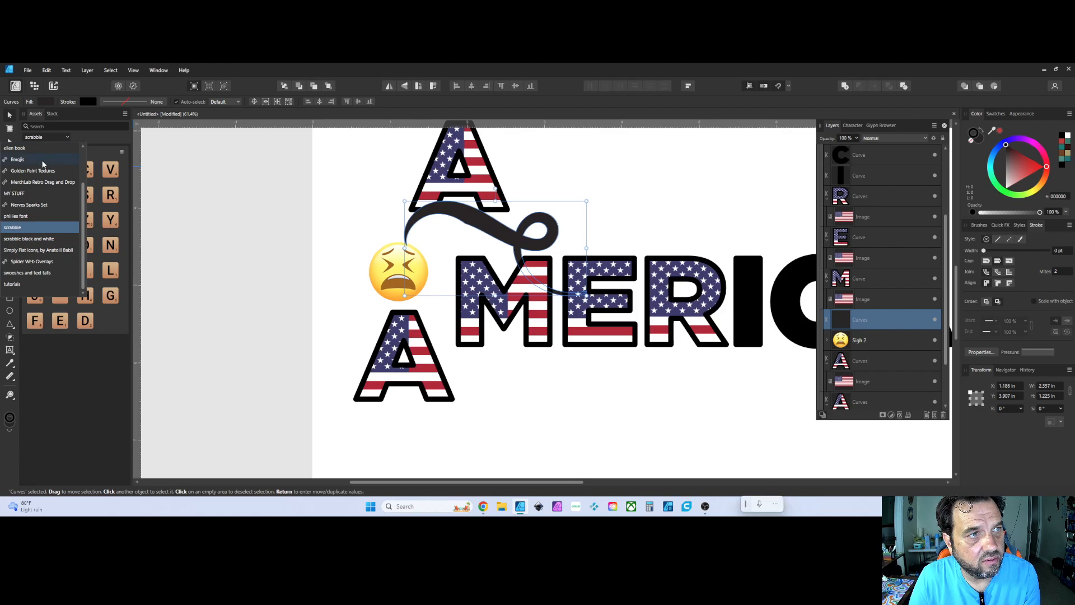
scroll(76, 204, "up", 2)
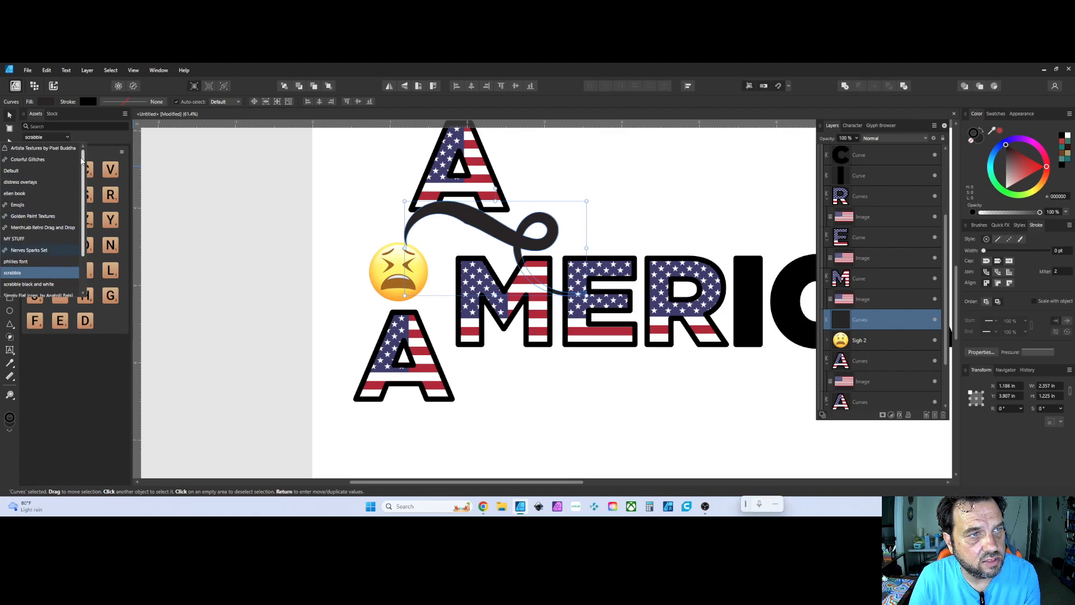
- Move the looped swoosh up and left so it overlaps the upper A
left_click(477, 234)
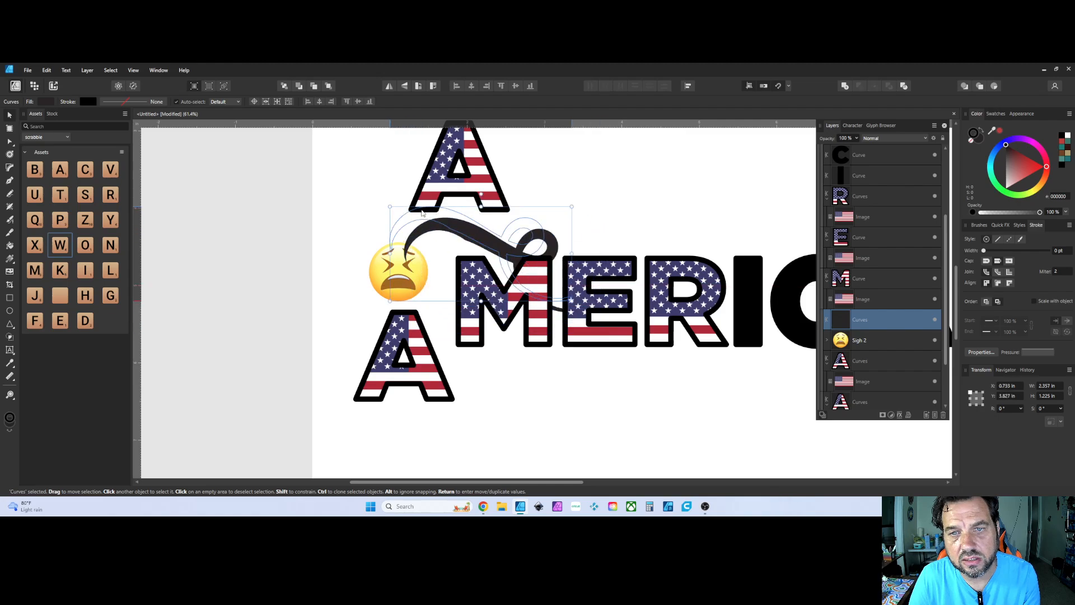
left_click_drag(478, 234, 380, 158)
- Pull the flag image out of the M and move the black letter down below the E
left_click(508, 304)
left_click_drag(508, 304, 623, 169)
double_click(514, 299)
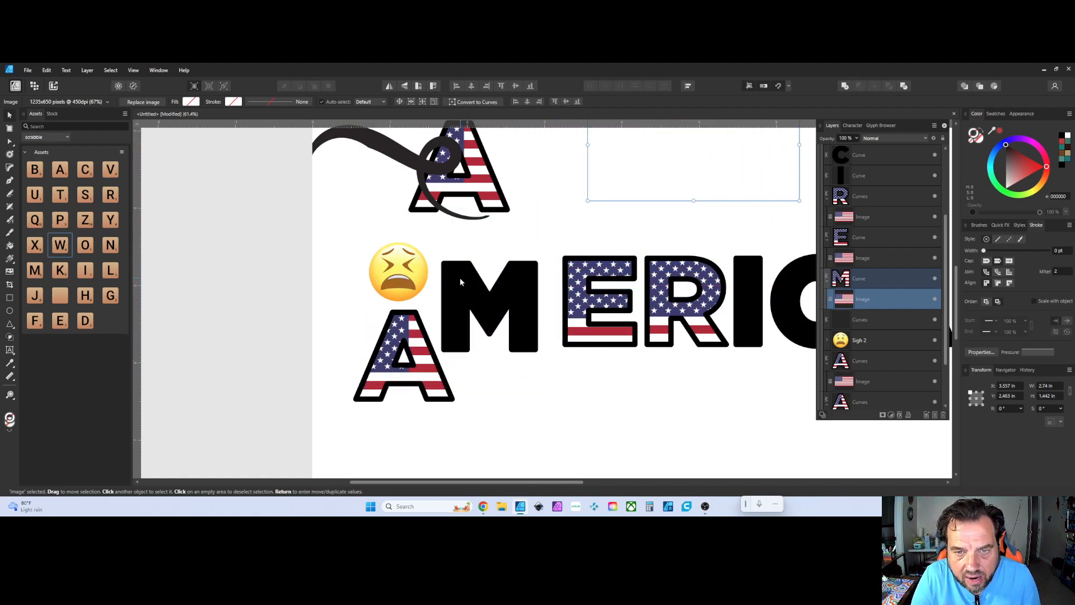
left_click(487, 300)
left_click_drag(488, 299, 545, 393)
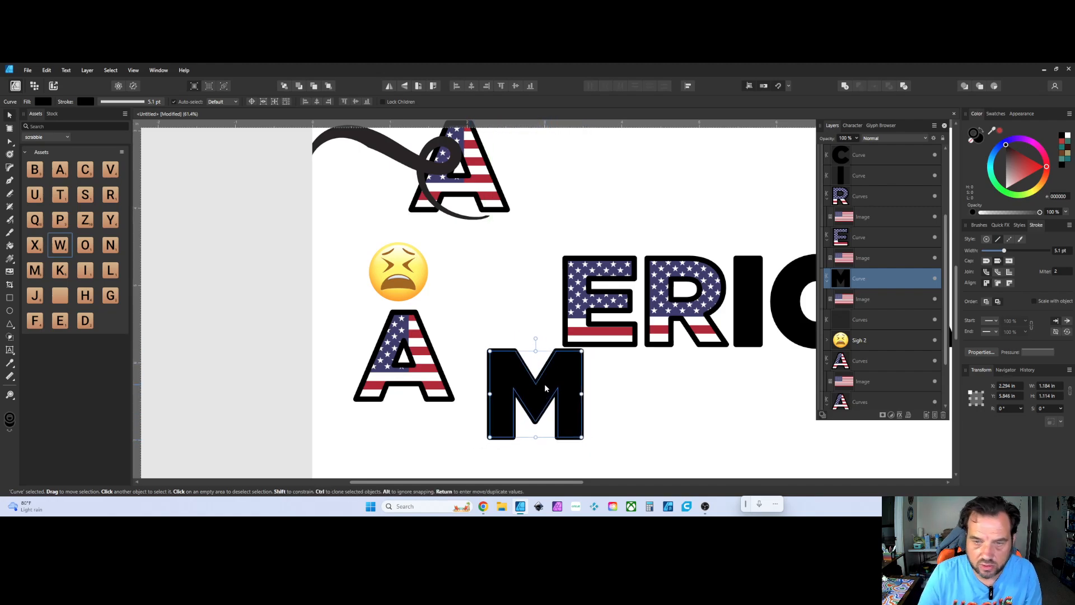
- Duplicate the black M and give the copy a white fill with no stroke
key("ctrl+j")
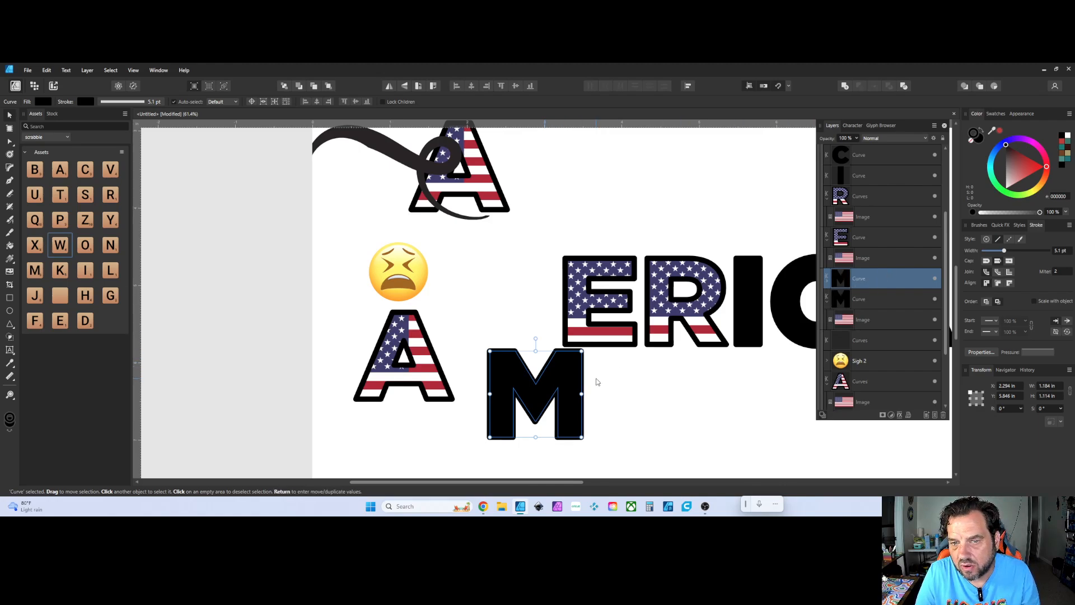
left_click_drag(1023, 156, 1003, 196)
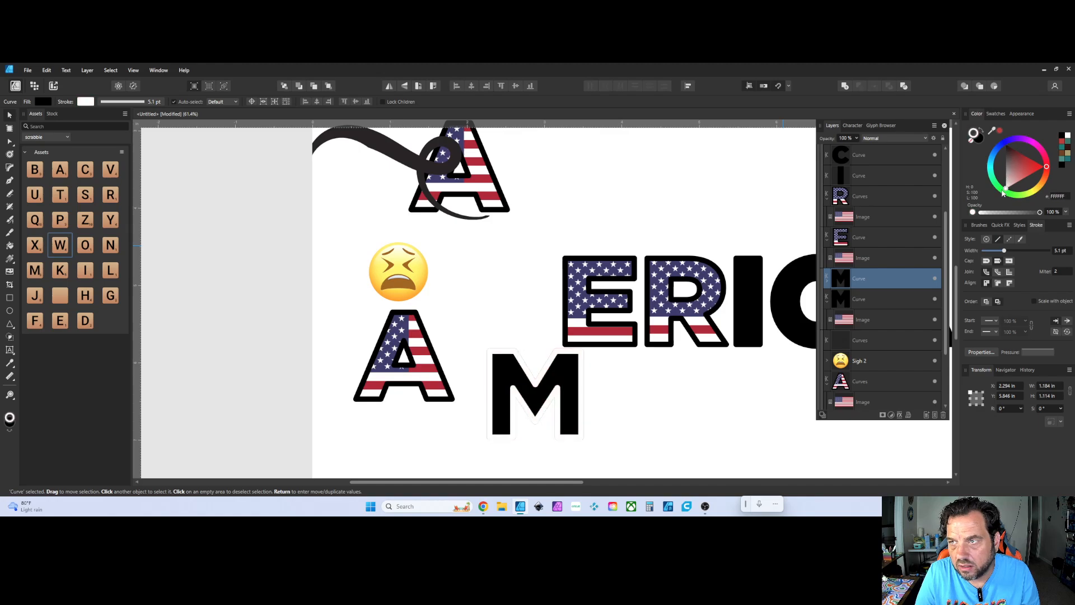
left_click(980, 133)
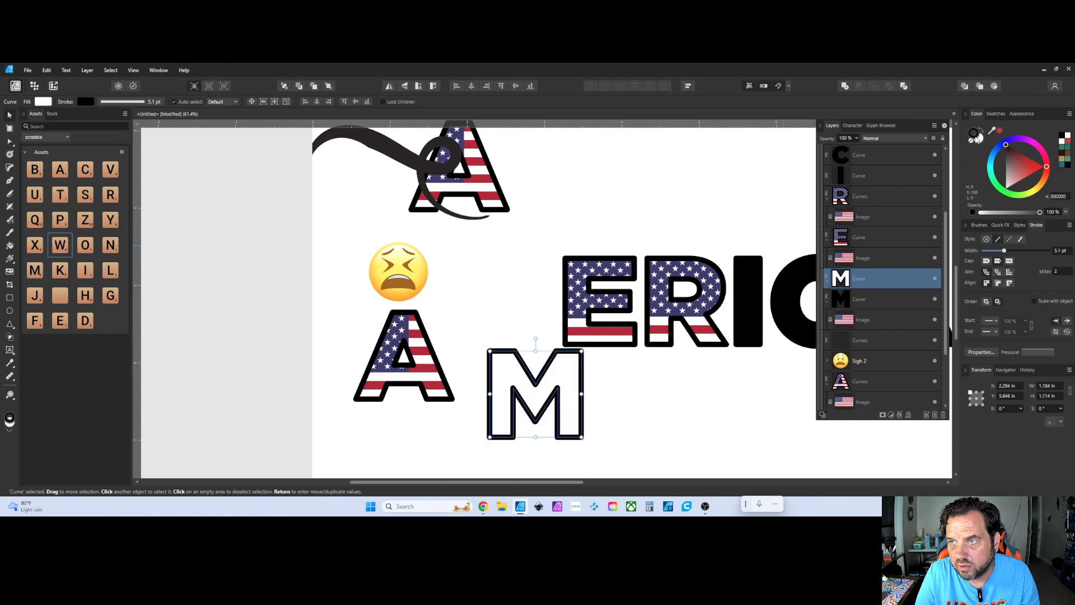
left_click(973, 144)
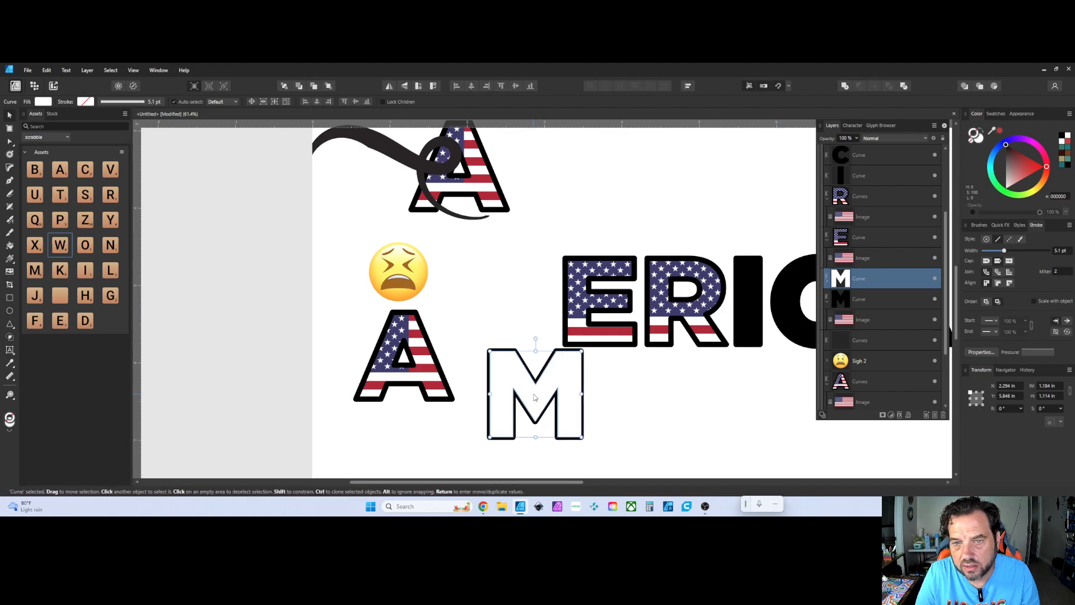
- Offset the white M up and right, and nest it inside the black M's layer so it is clipped
mouse_move(535, 397)
left_mouse_down()
mouse_move(560, 384)
mouse_move(541, 386)
left_mouse_up()
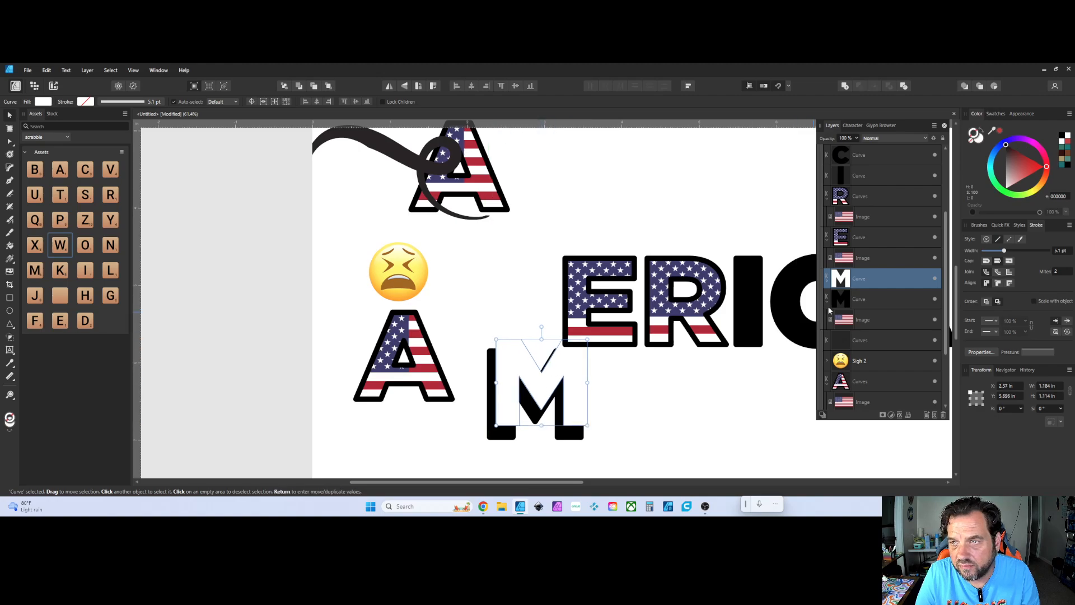
left_click_drag(860, 280, 861, 305)
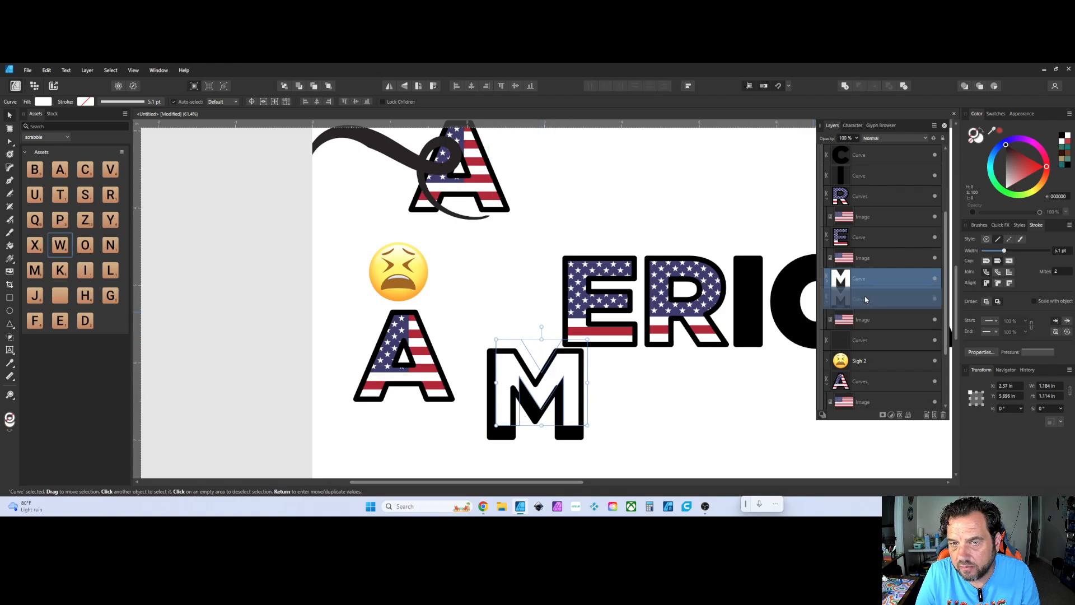
left_click_drag(566, 369, 572, 365)
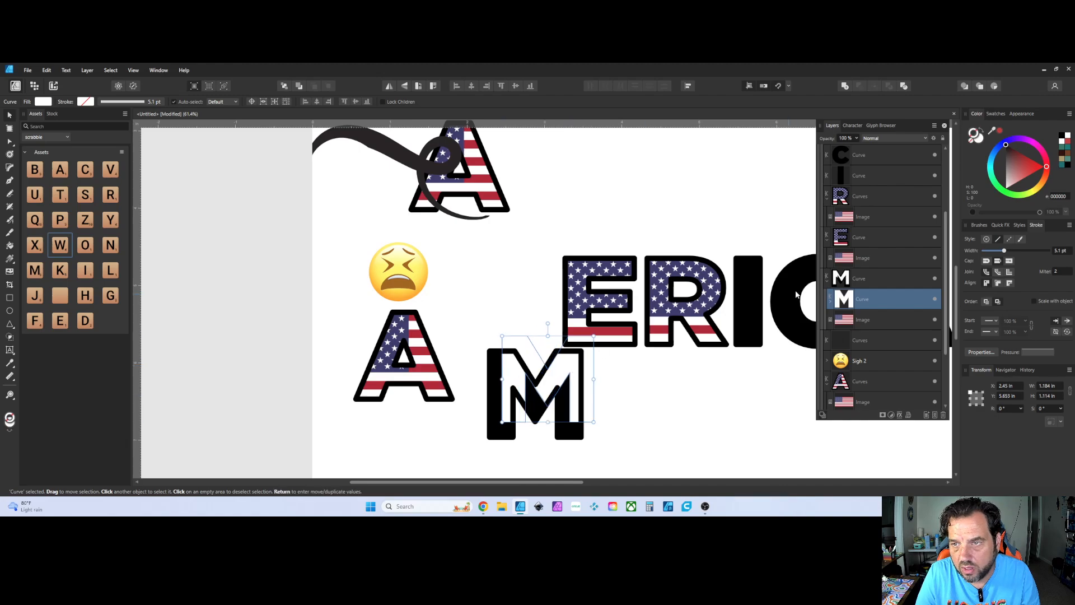
- Remove the stroke from the outer black M and reposition the white M nested inside it
left_click(861, 287)
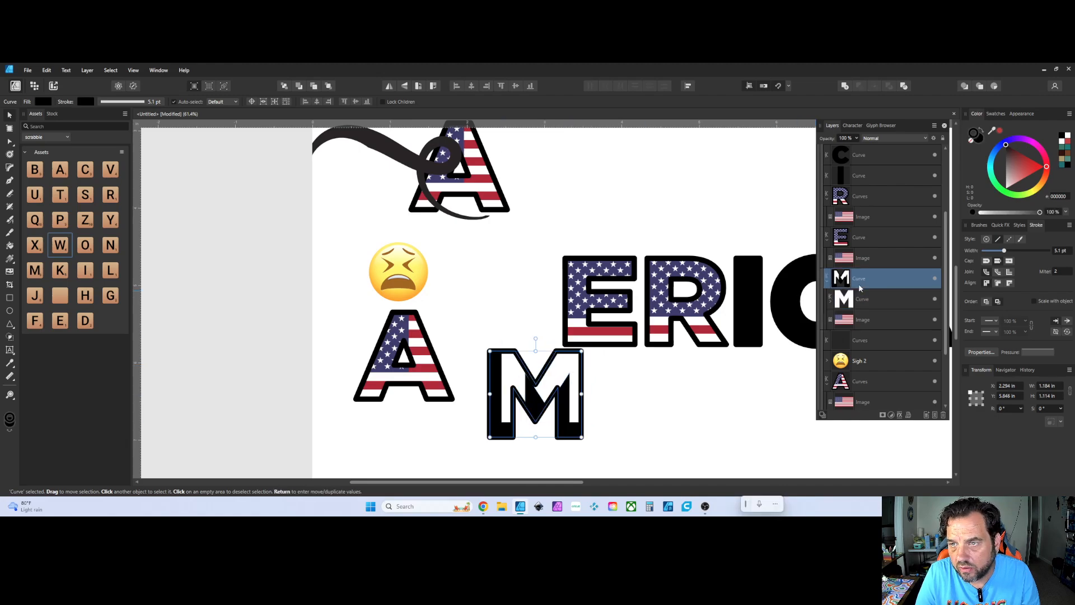
left_click(971, 140)
scroll(510, 393, "up", 3)
left_click_drag(510, 393, 614, 339)
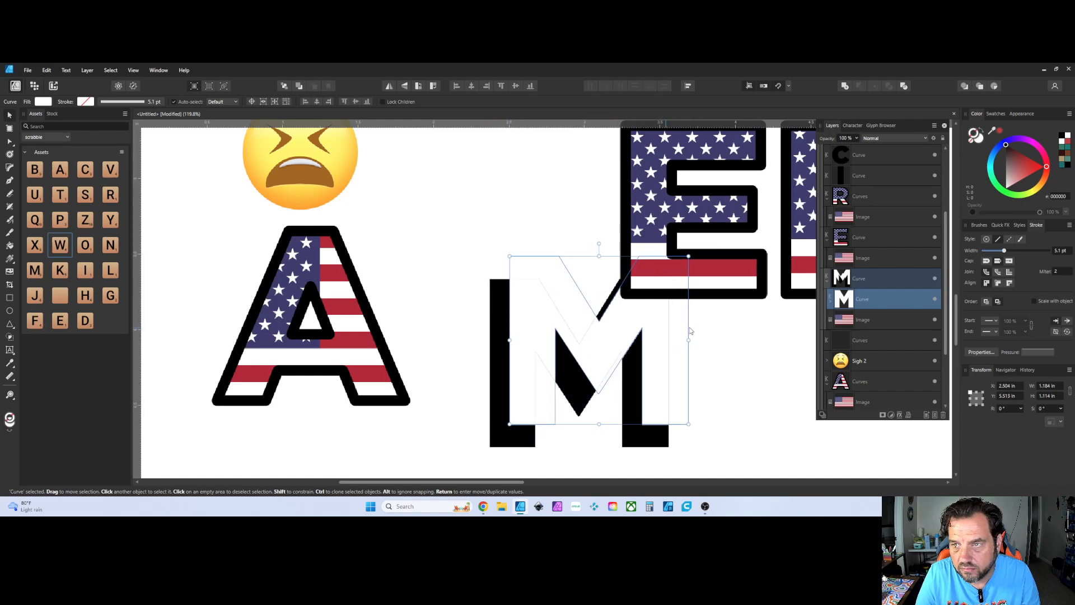
- Reselect the white M nested inside the black M and line up a copy exactly over the outer letter
left_click(715, 352)
scroll(697, 354, "down", 3)
left_click_drag(675, 357, 545, 355)
double_click(550, 355)
double_click(542, 357)
left_click(542, 357)
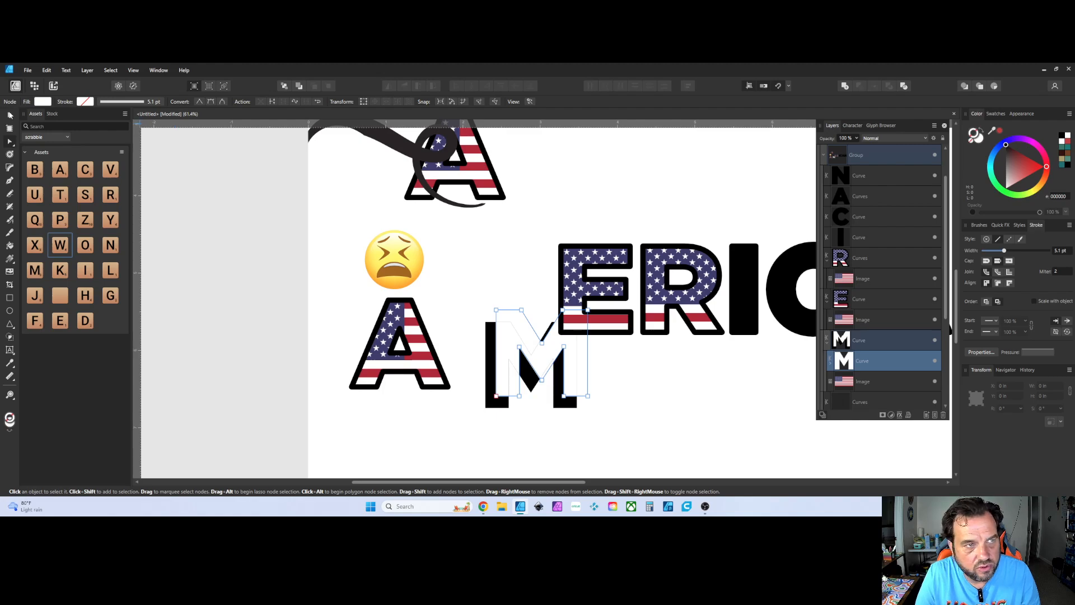
key("v")
left_click_drag(548, 355, 531, 371)
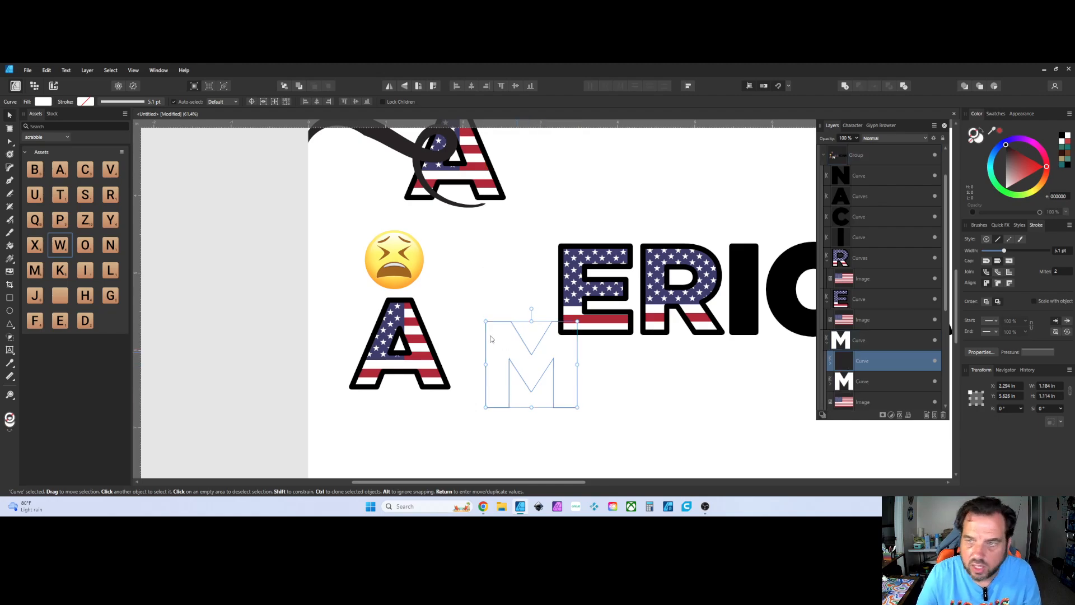
- Offset one nested M slightly downward, order it beneath the other copy, and subtract the upper copy from it
left_click_drag(527, 365, 528, 373)
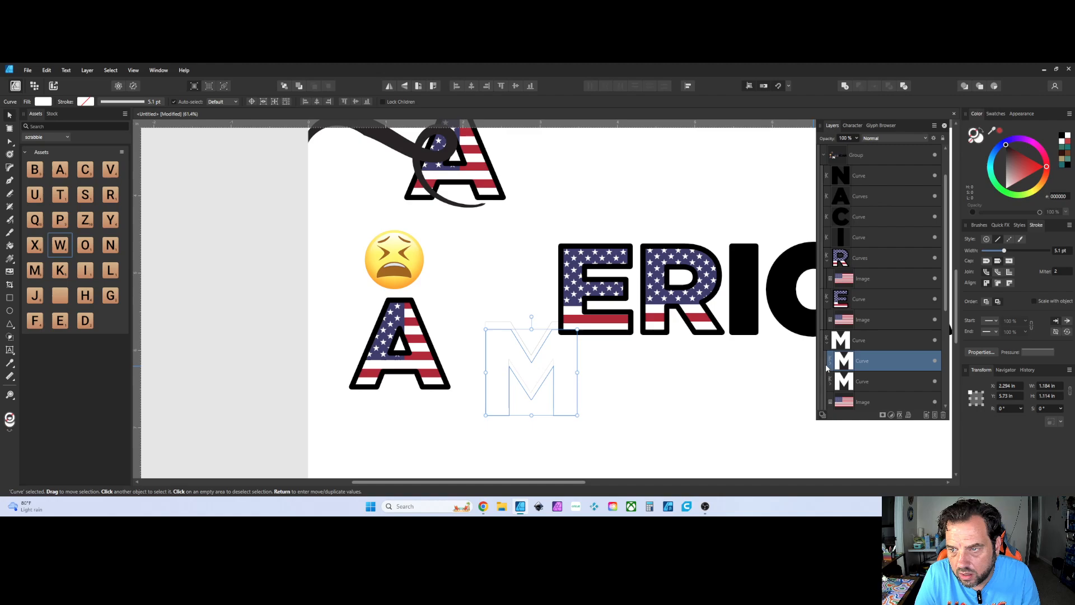
left_click_drag(869, 368, 874, 354)
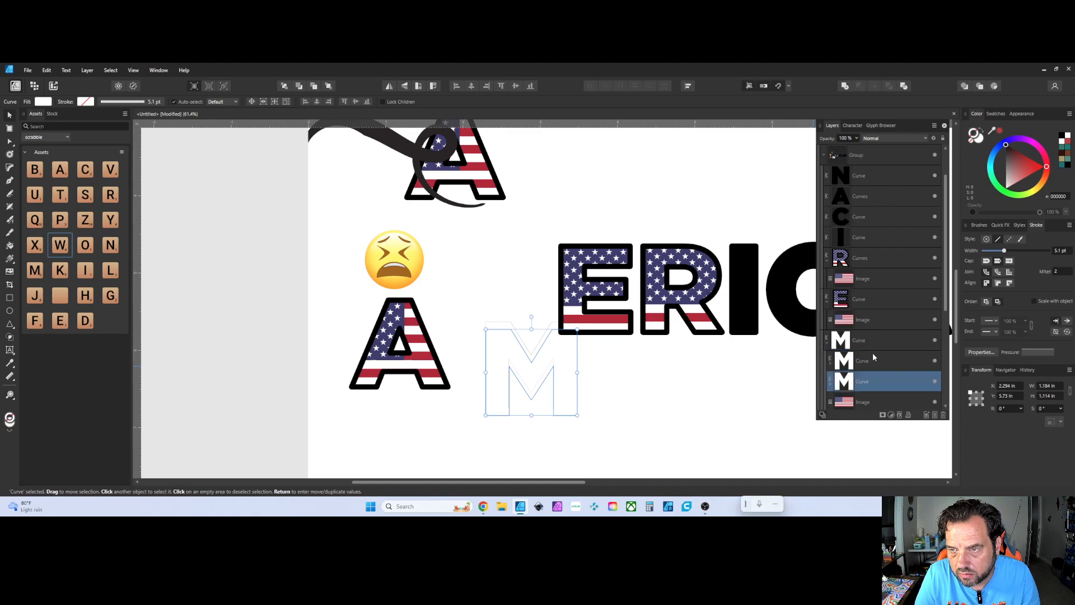
left_click(872, 364, "shift")
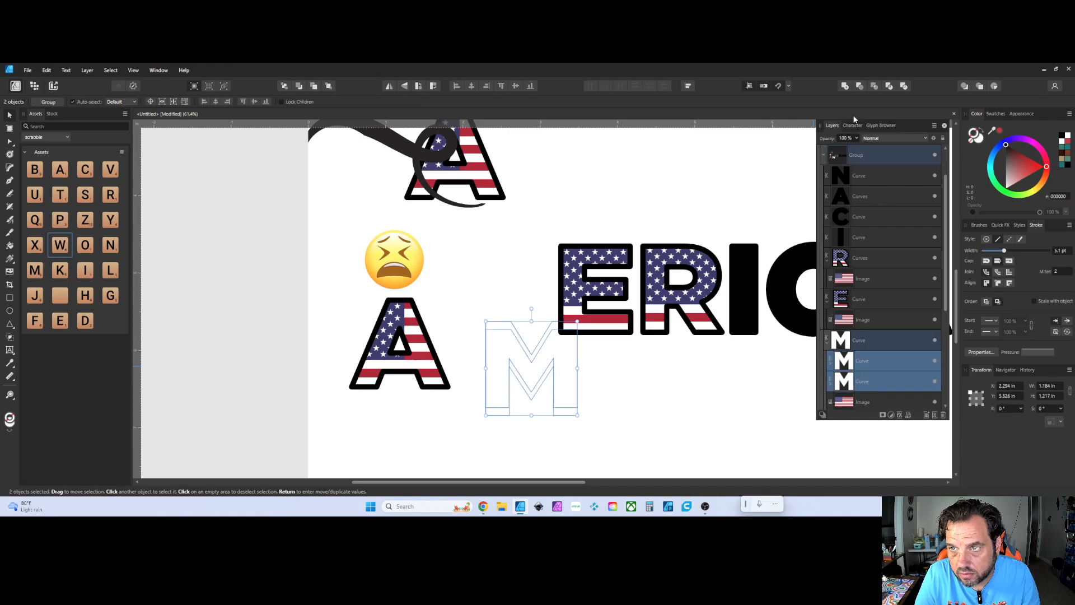
left_click(860, 86)
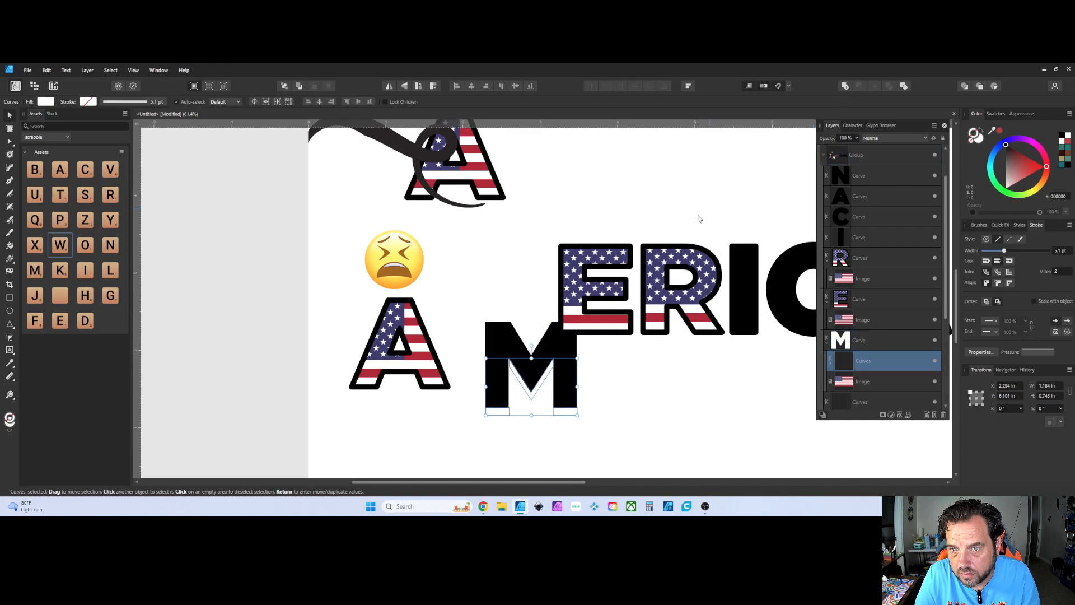
- Give the subtracted shape nested in the M a red FF0000 stroke
left_click(626, 382)
scroll(598, 408, "up", 5)
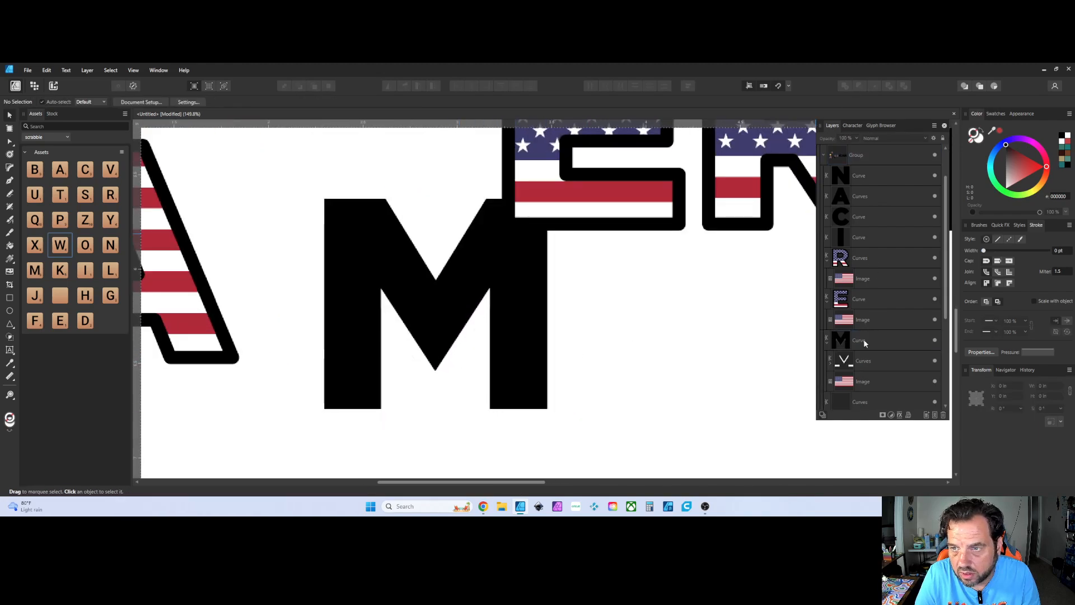
left_click(857, 366)
key("ctrl+shift+v")
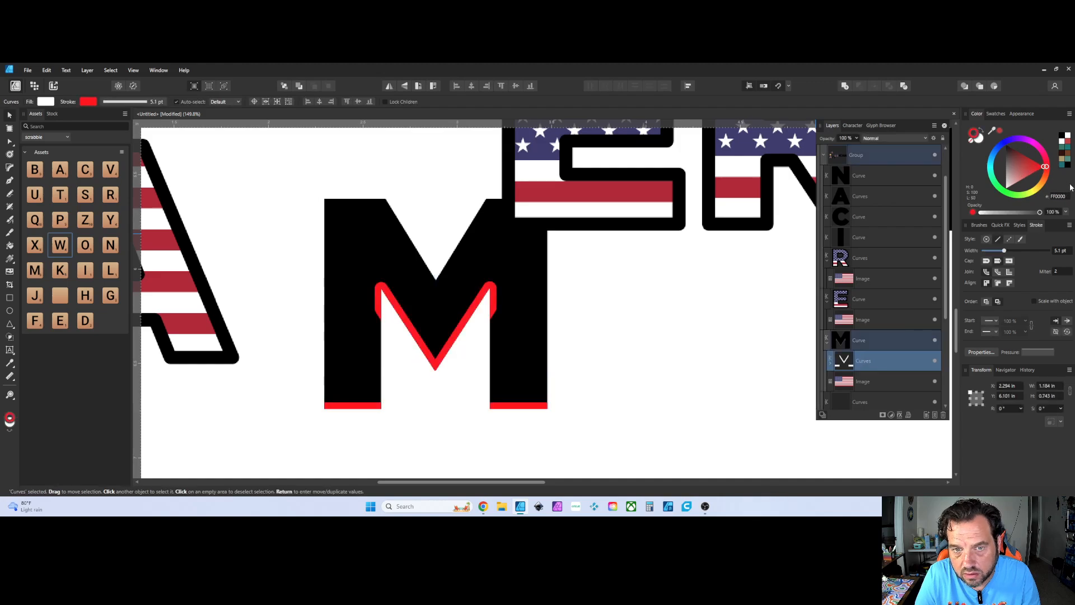
scroll(440, 333, "down", 3)
scroll(447, 340, "up", 5)
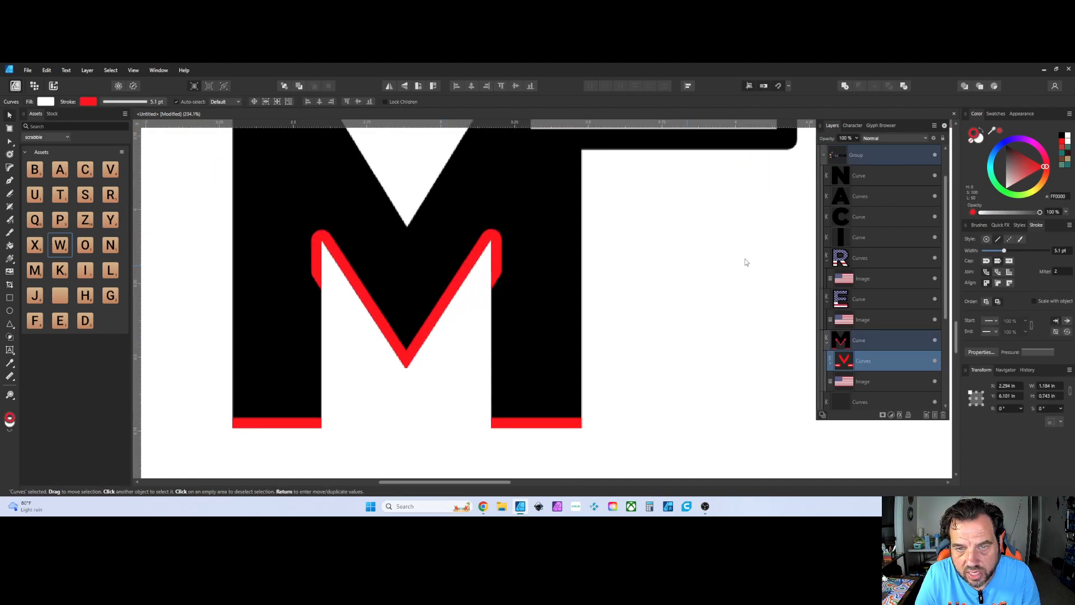
- Change the nested shape to a red fill with no stroke
left_click(982, 133)
left_click(972, 143)
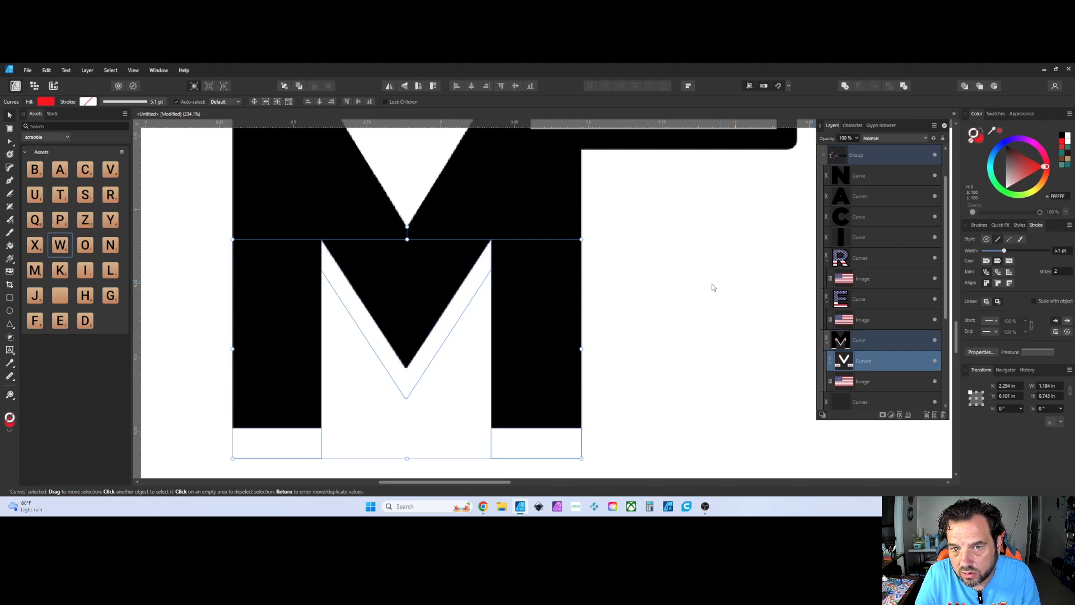
scroll(711, 284, "down", 4)
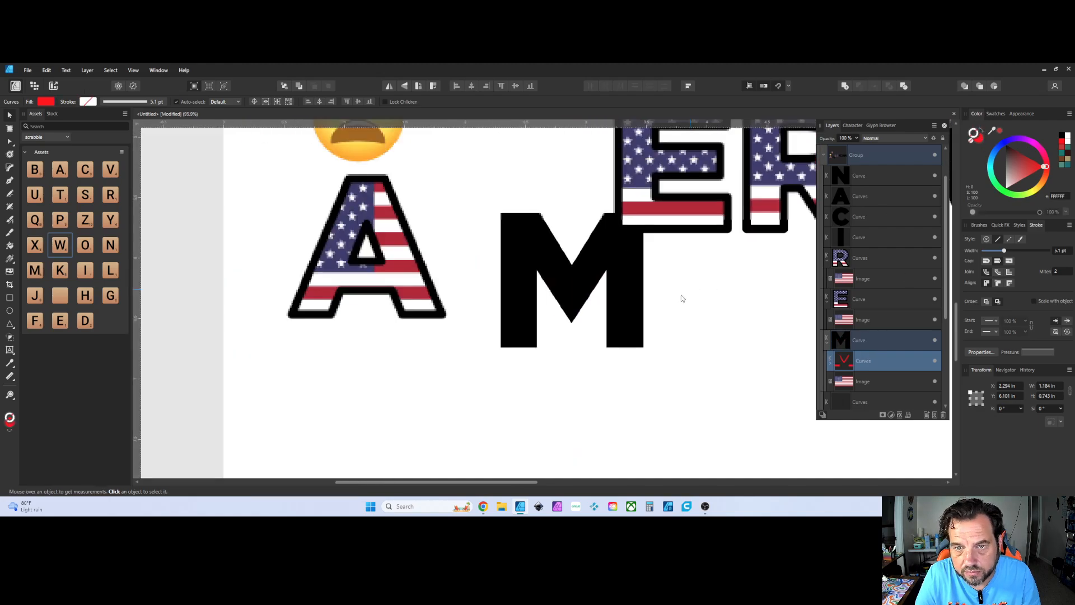
- Expand the red shape's layer inside the M, try shifting it up and left, and delete the shape
left_click(830, 363)
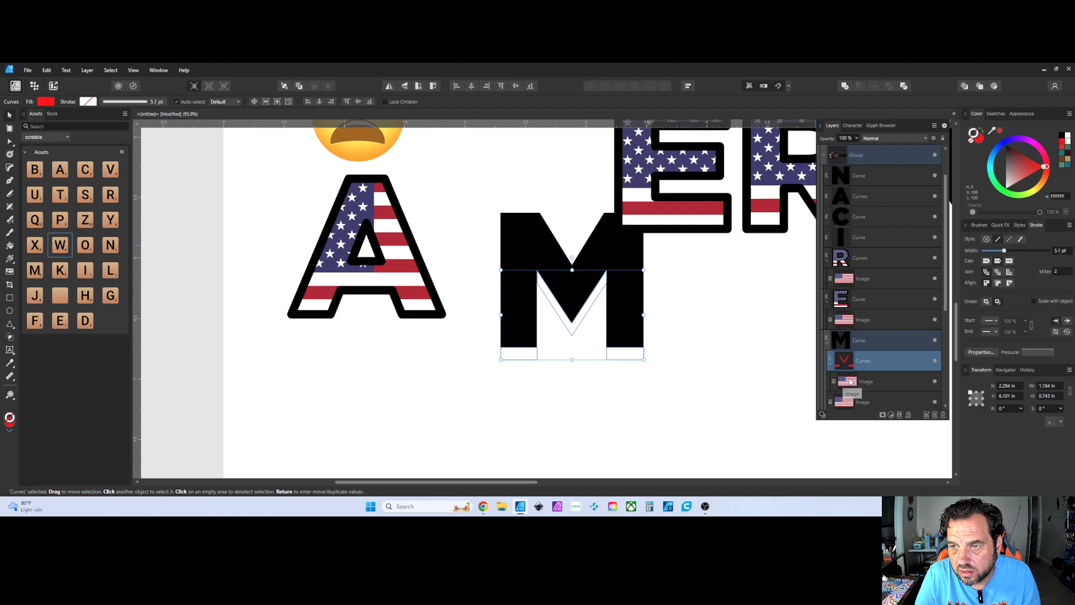
left_click_drag(596, 351, 573, 328)
key("Delete")
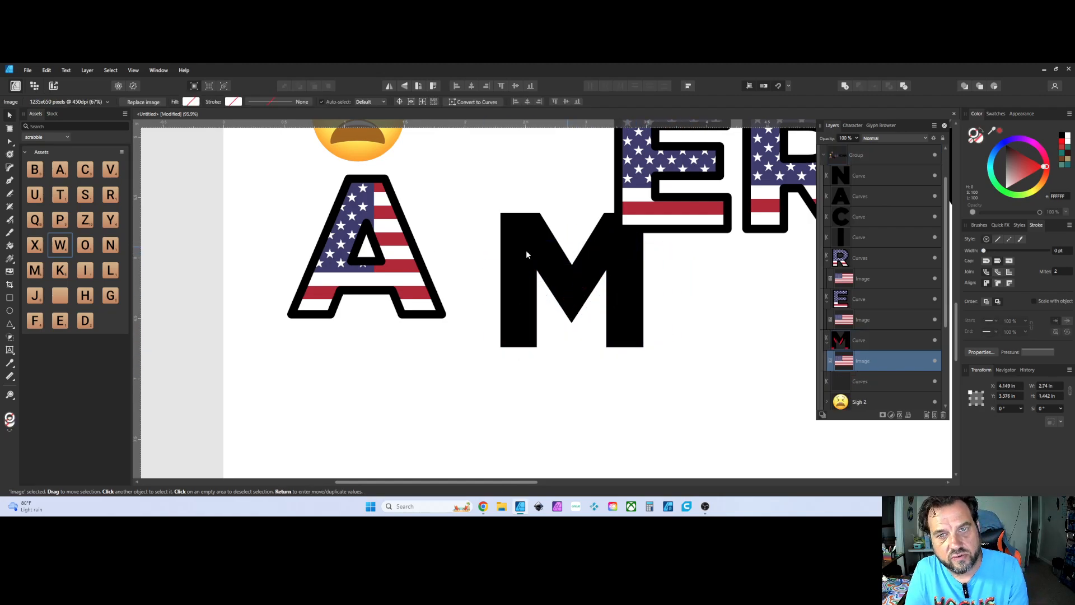
- Move the M slightly down and left, and draw an ellipse about 0.98 in wide and 1.16 in tall overlapping its left half
left_click_drag(518, 240, 503, 283)
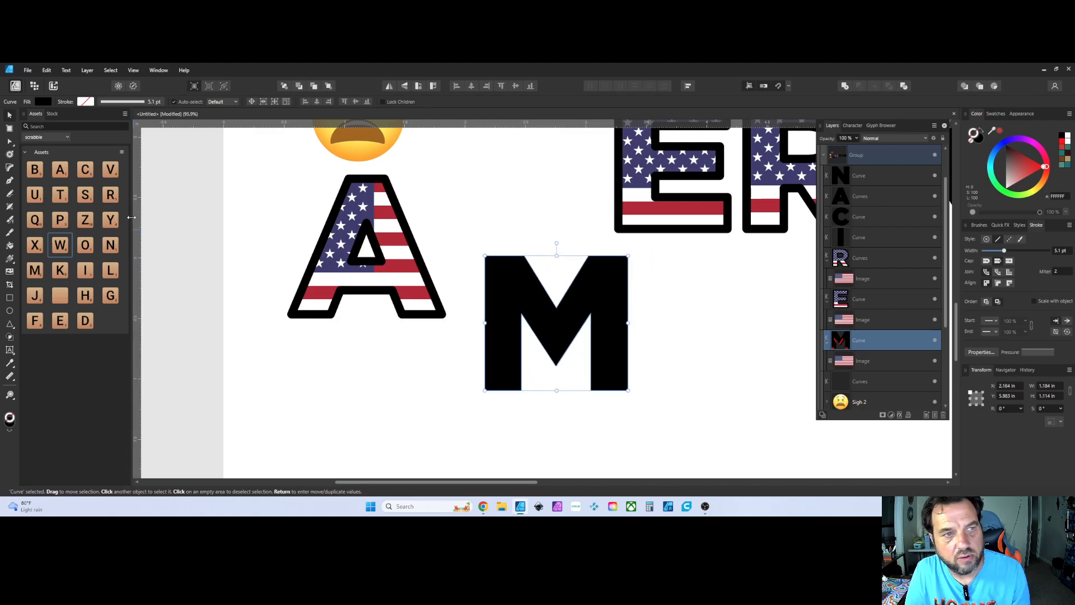
left_click(10, 311)
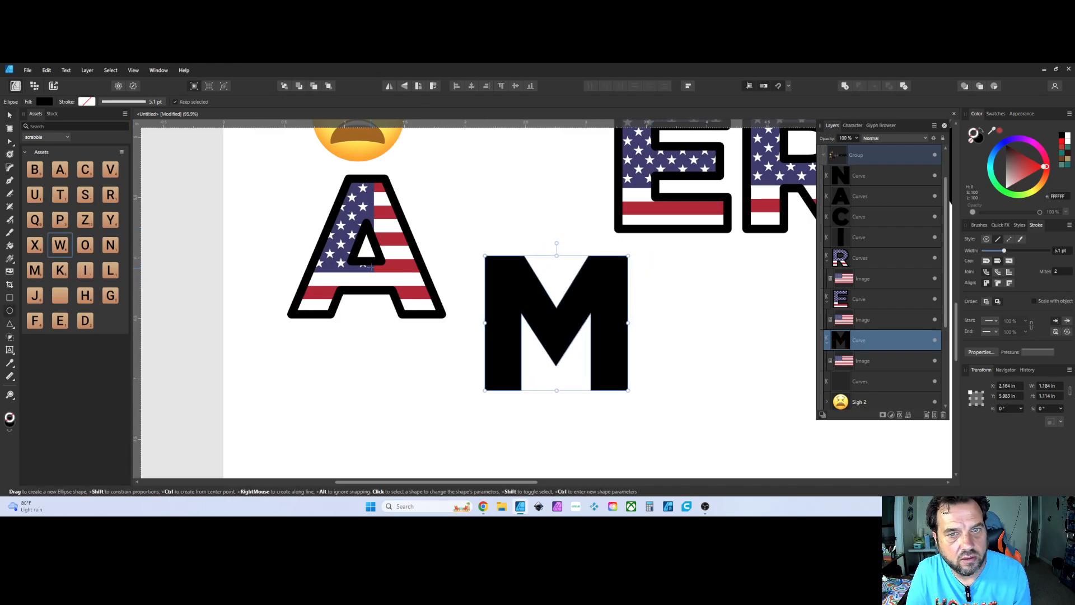
mouse_move(451, 225)
left_mouse_down()
mouse_move(557, 325)
mouse_move(569, 365)
left_mouse_up()
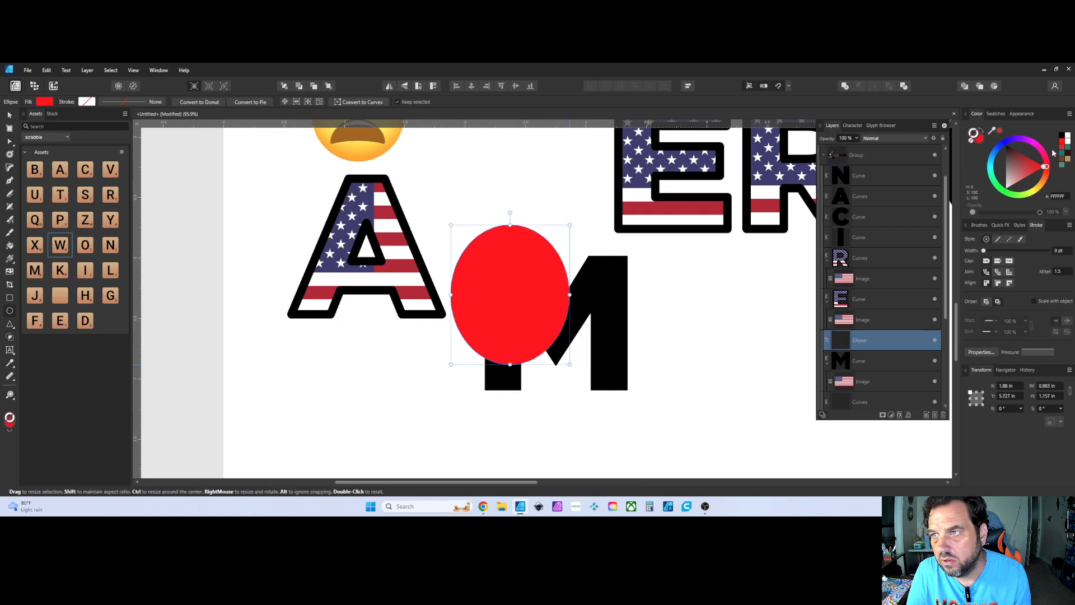
- Give the ellipse a bright green fill and a red FF0000 stroke
left_click(1023, 196)
left_click_drag(1021, 195, 998, 192)
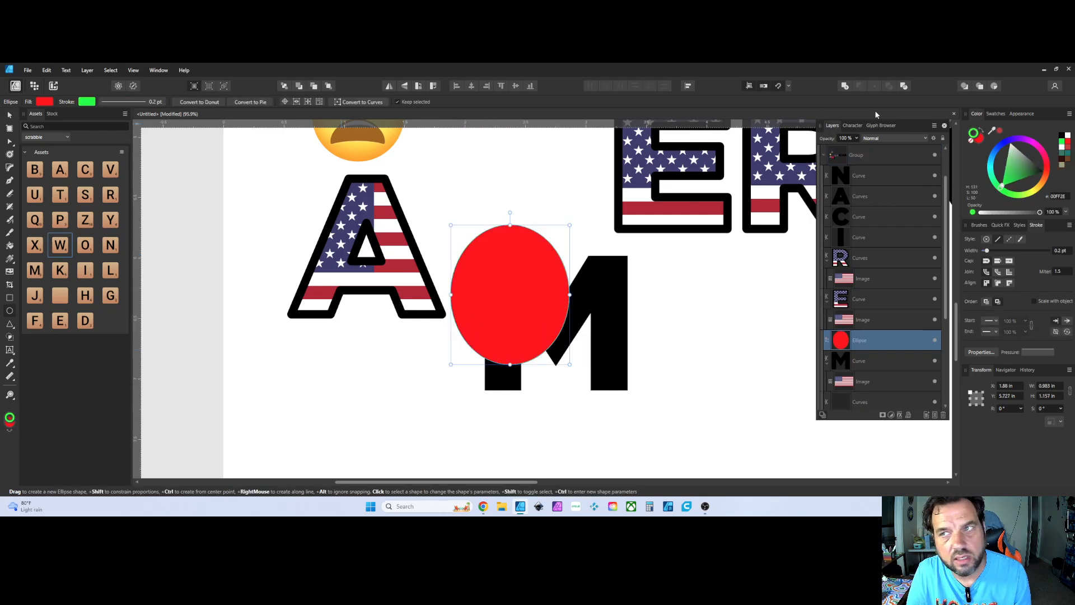
left_click(980, 138)
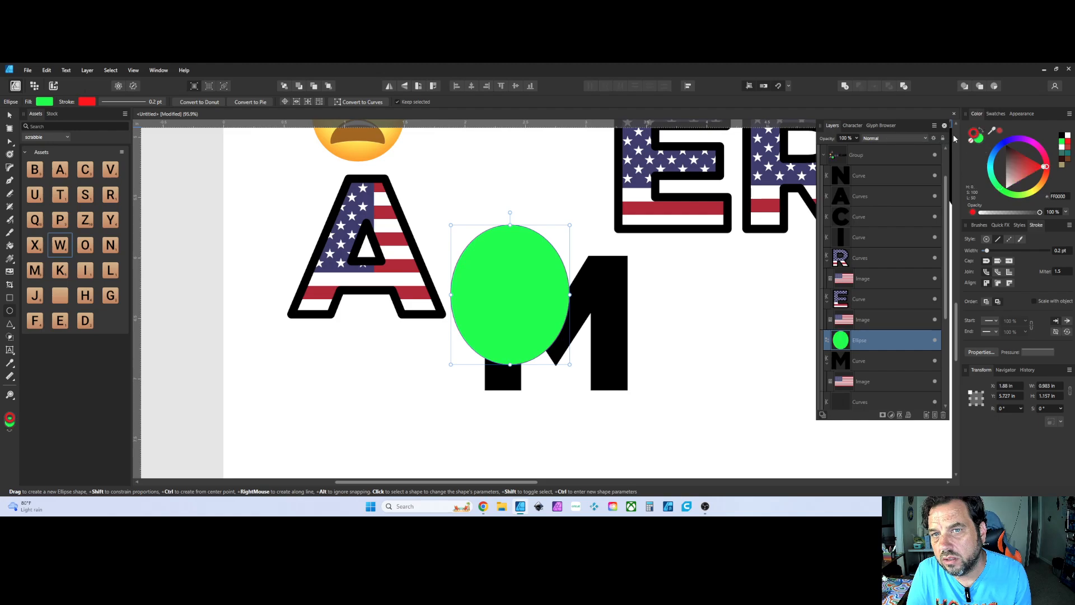
- Clip the green ellipse inside the M and shift it over the letter's right half
left_click_drag(871, 350, 862, 361)
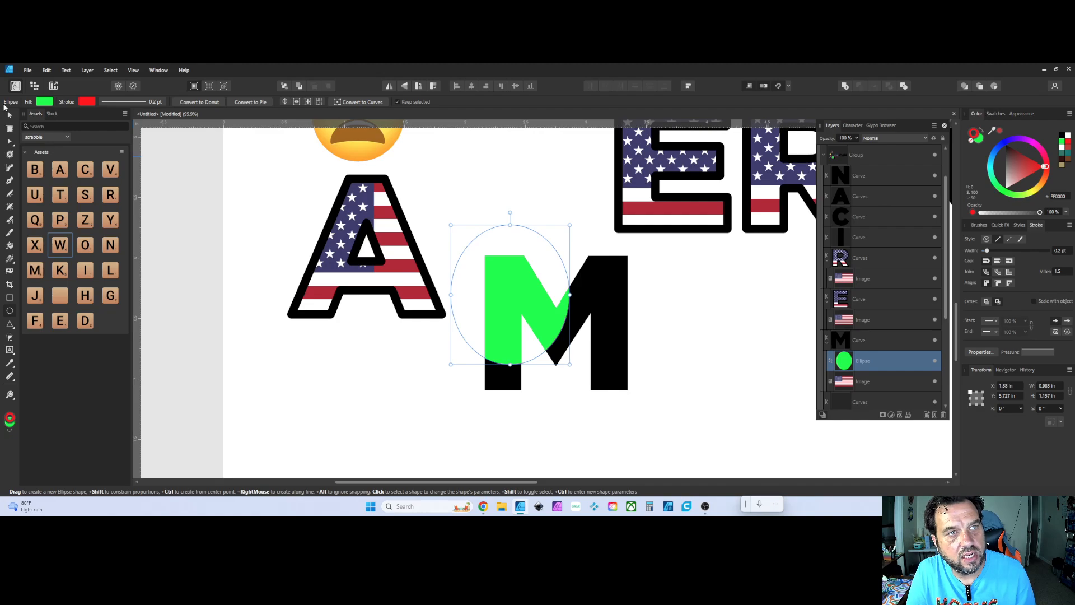
left_click(8, 118)
left_click_drag(539, 302, 644, 317)
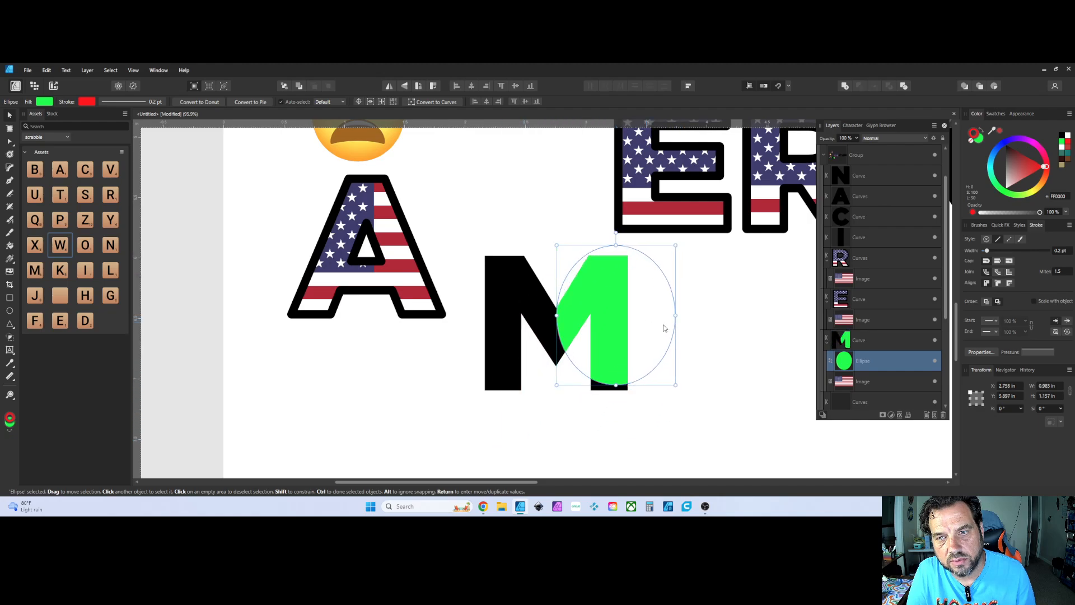
left_click(737, 329)
scroll(720, 321, "down", 3)
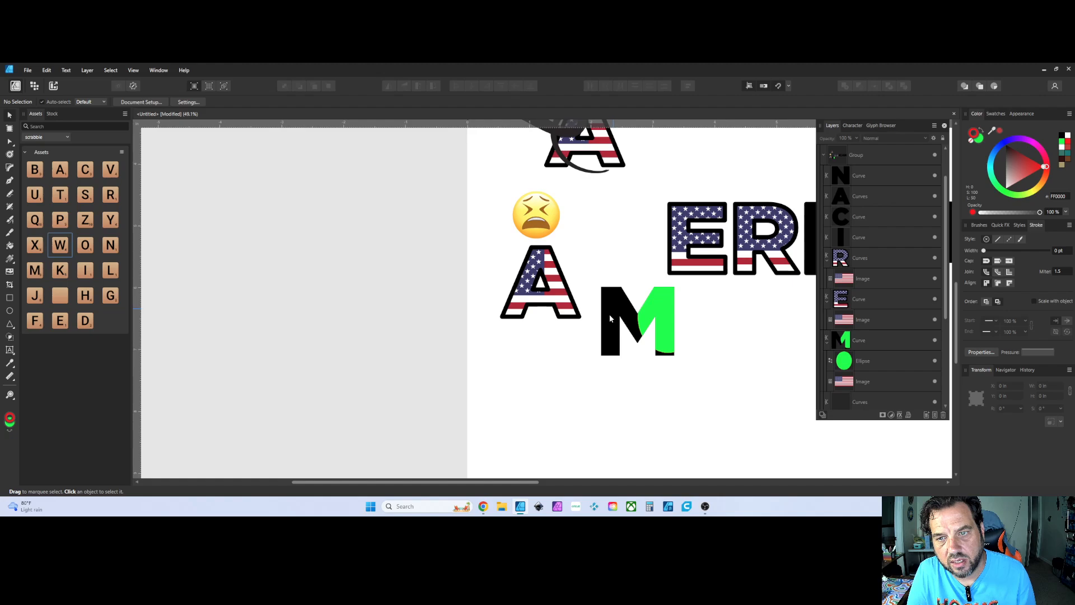
- Move the M slightly down and right, and shift its clipped ellipse completely past the letter's right side
left_click_drag(610, 318, 709, 372)
double_click(612, 339)
double_click(657, 347)
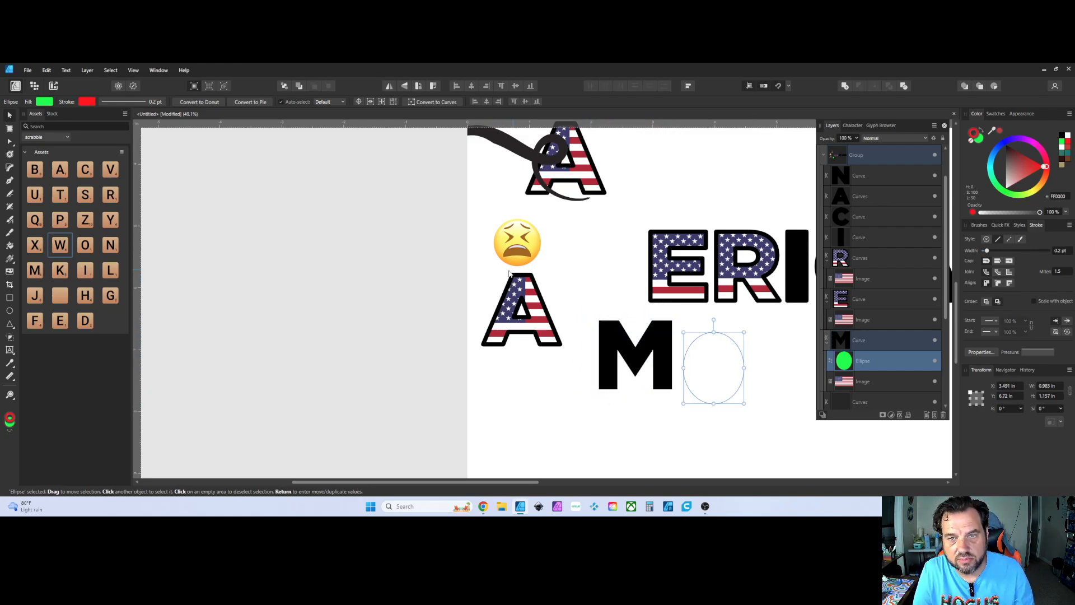
- Move the flag-filled A below the emoji up beside the other flag-filled A
left_click_drag(577, 217, 508, 275)
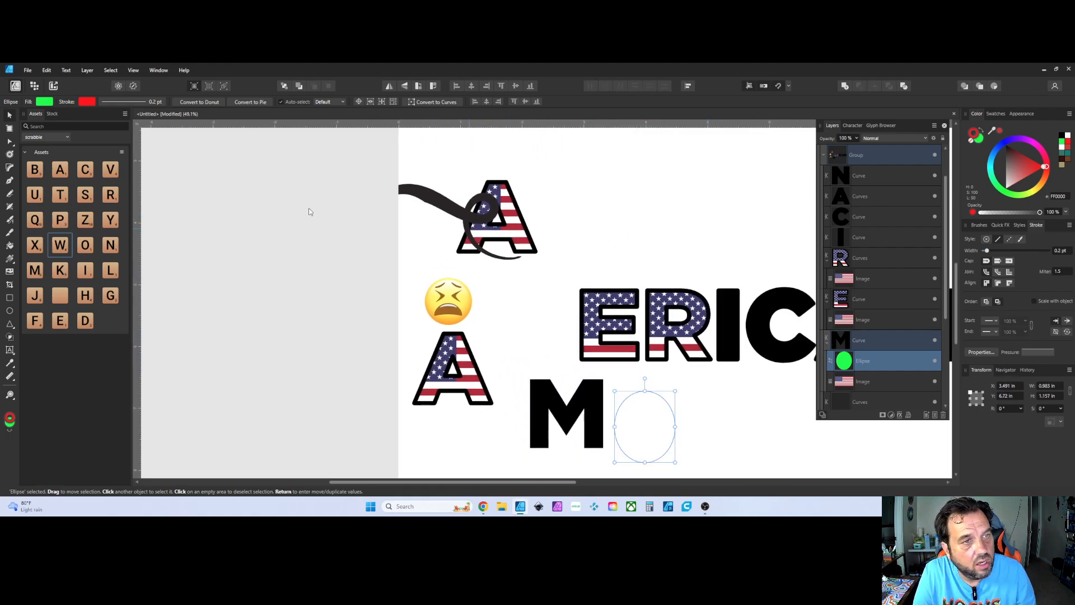
double_click(454, 382)
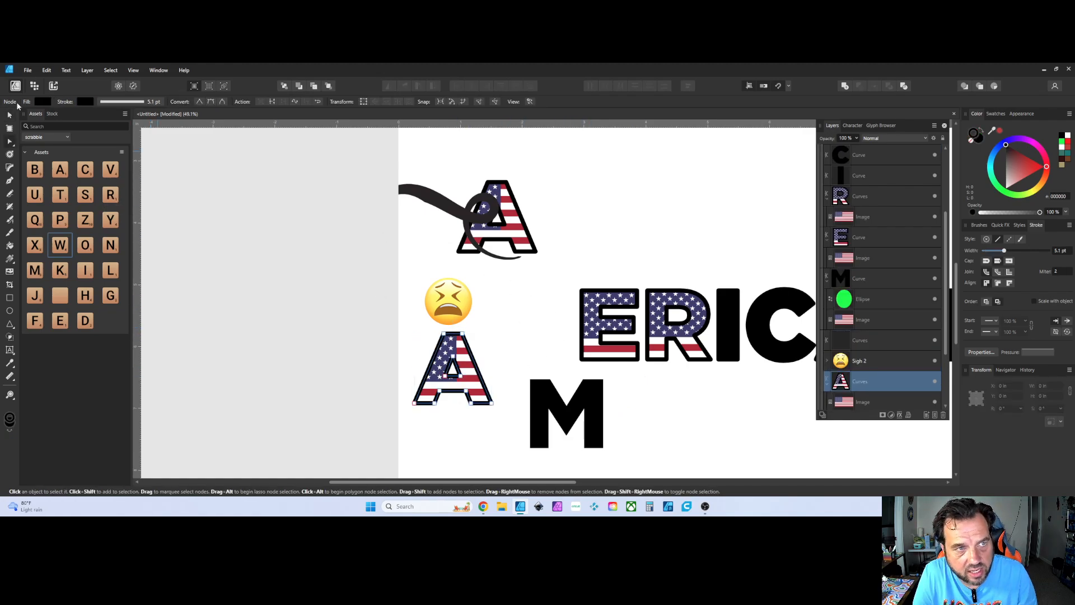
left_click(9, 115)
left_click_drag(437, 342, 588, 226)
- Reposition the flag image inside the E so stars fill its left part and stripes show at its right
scroll(597, 310, "right", 5)
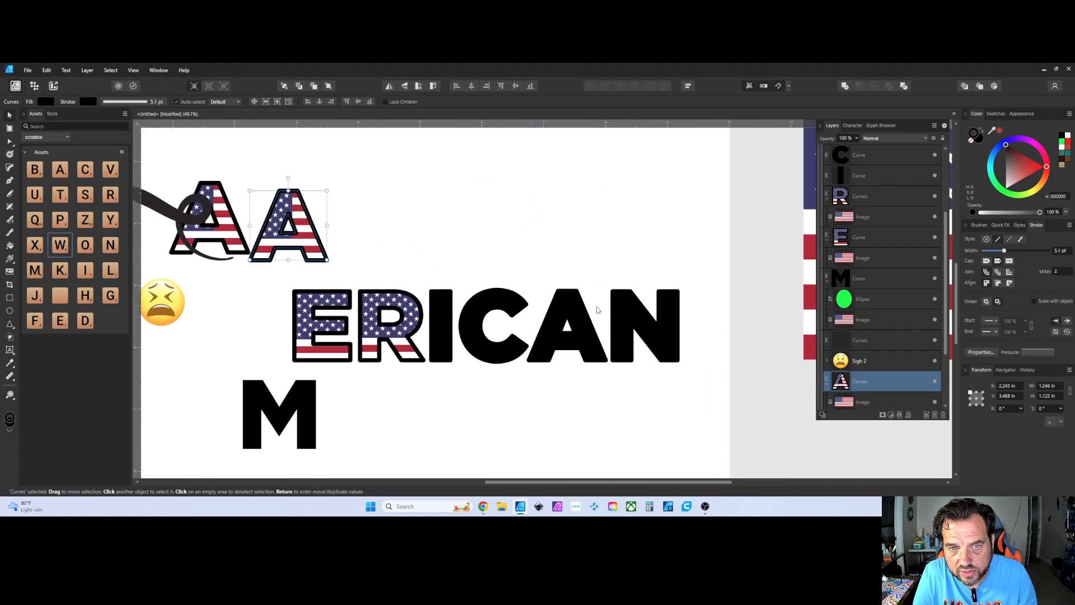
scroll(336, 331, "left", 4)
left_click(407, 311)
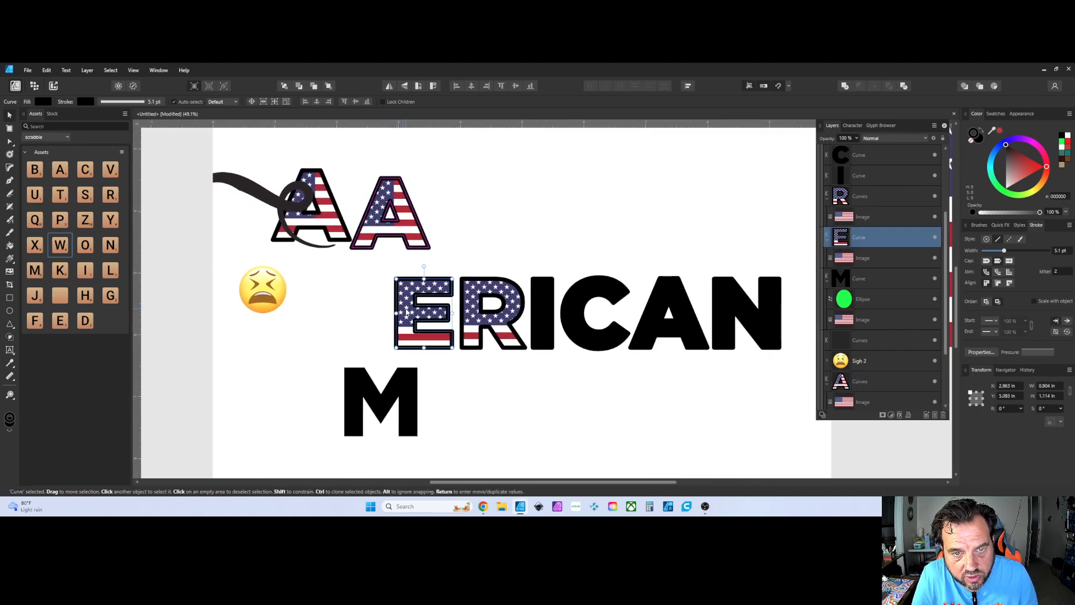
double_click(399, 307)
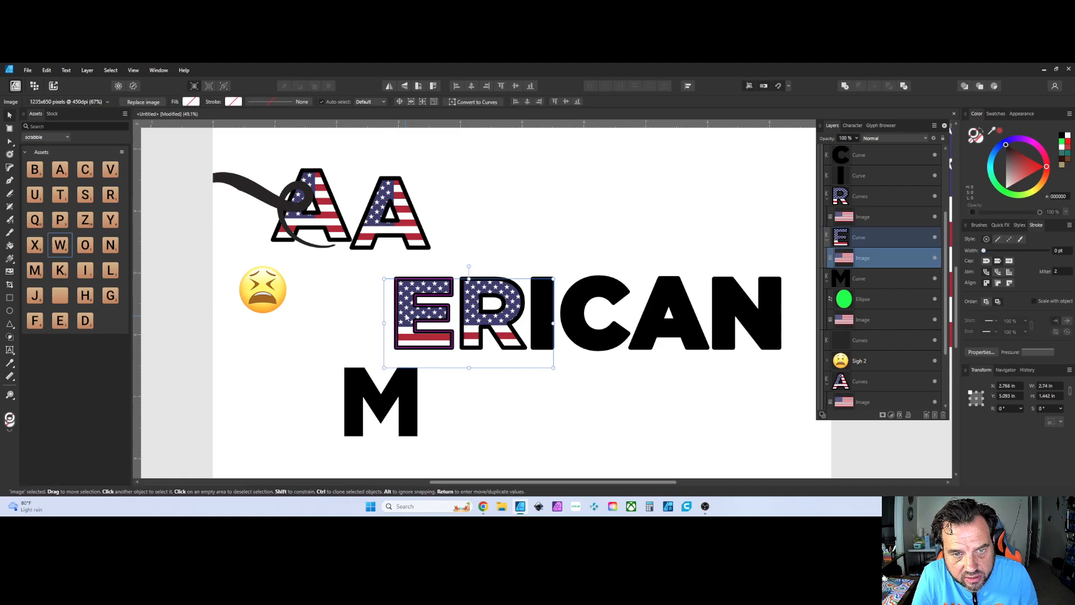
mouse_move(399, 306)
left_mouse_down()
mouse_move(354, 306)
mouse_move(402, 307)
left_mouse_up()
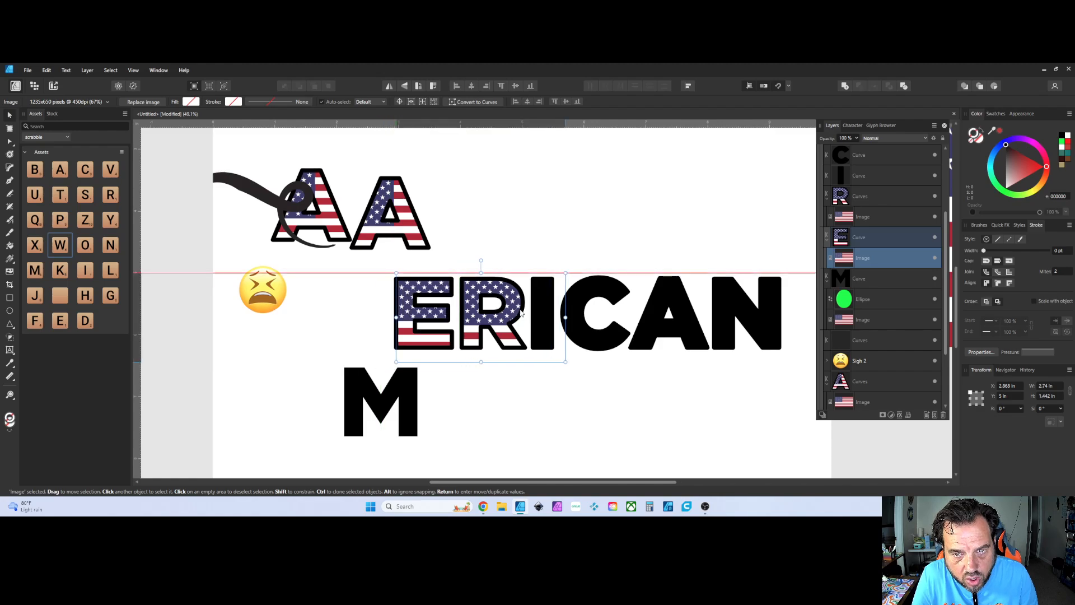
left_click(587, 309)
left_click(679, 310)
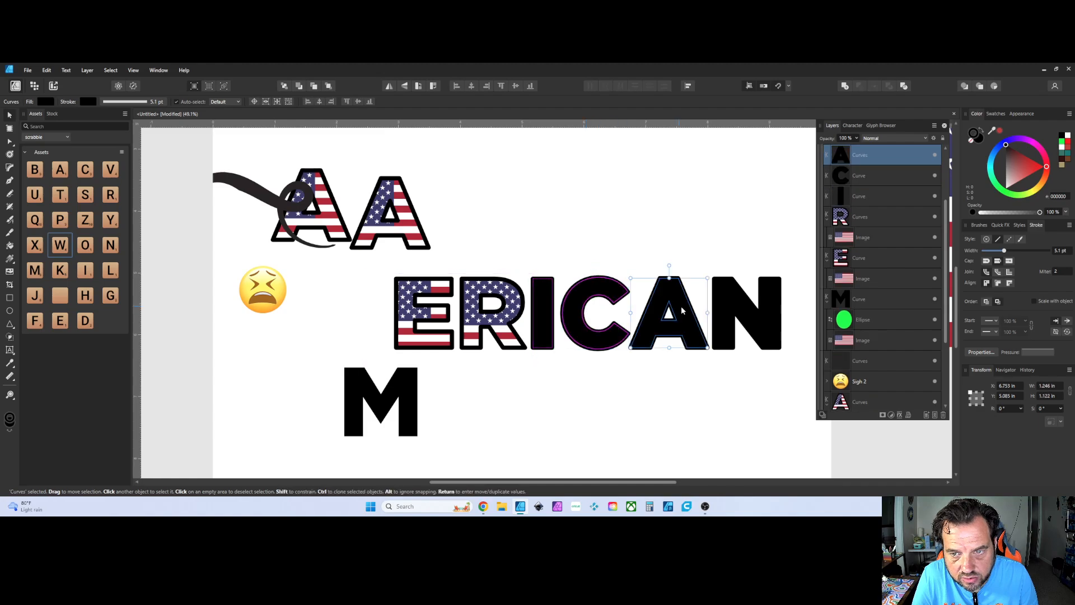
left_click(747, 312)
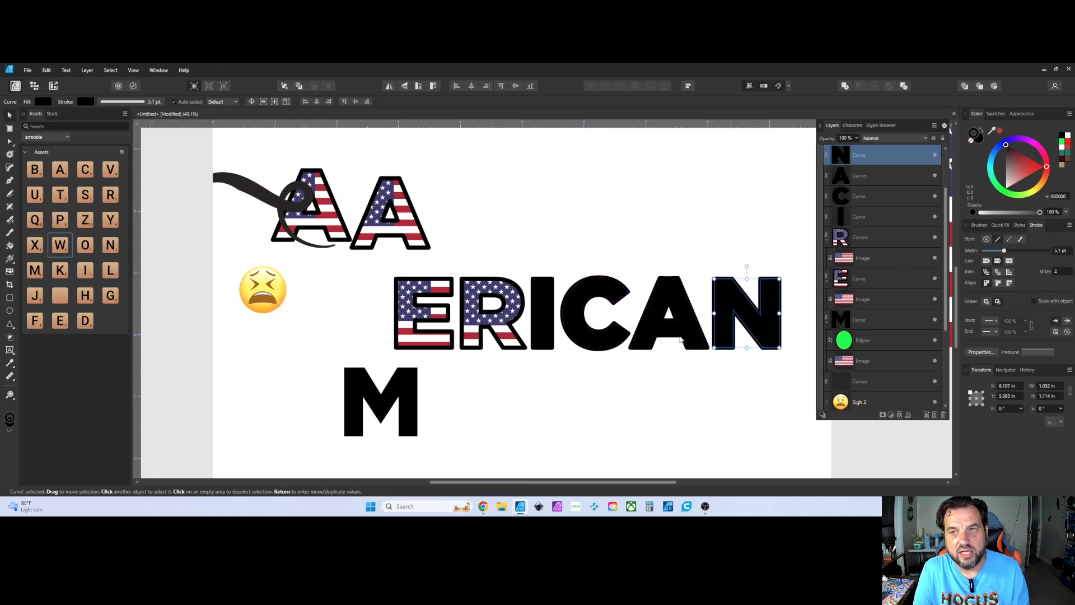
left_click_drag(532, 333, 492, 333)
left_click_drag(348, 280, 423, 283)
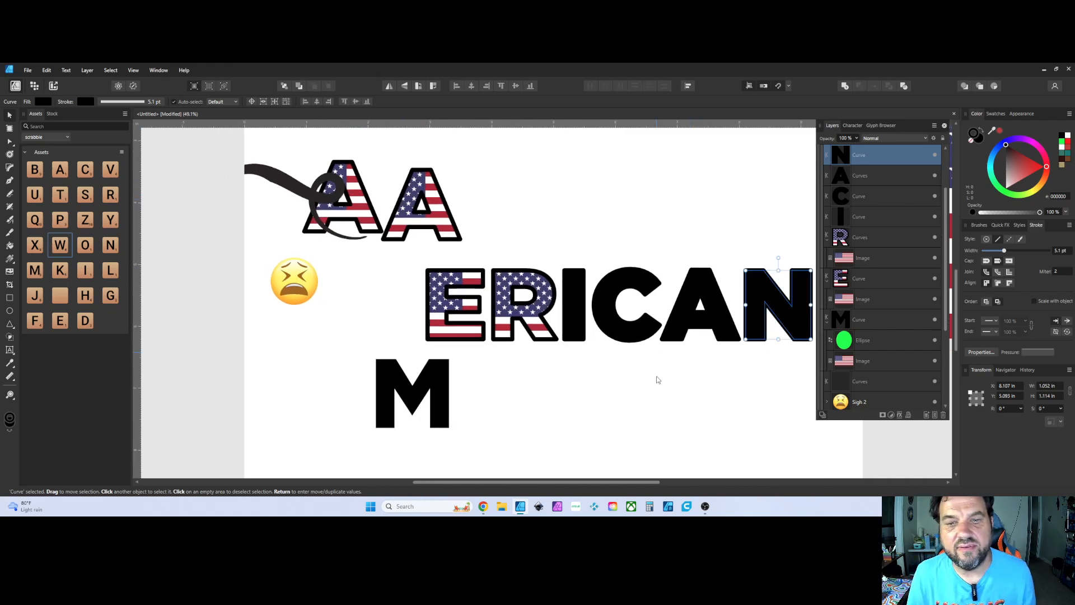
left_click(704, 506)
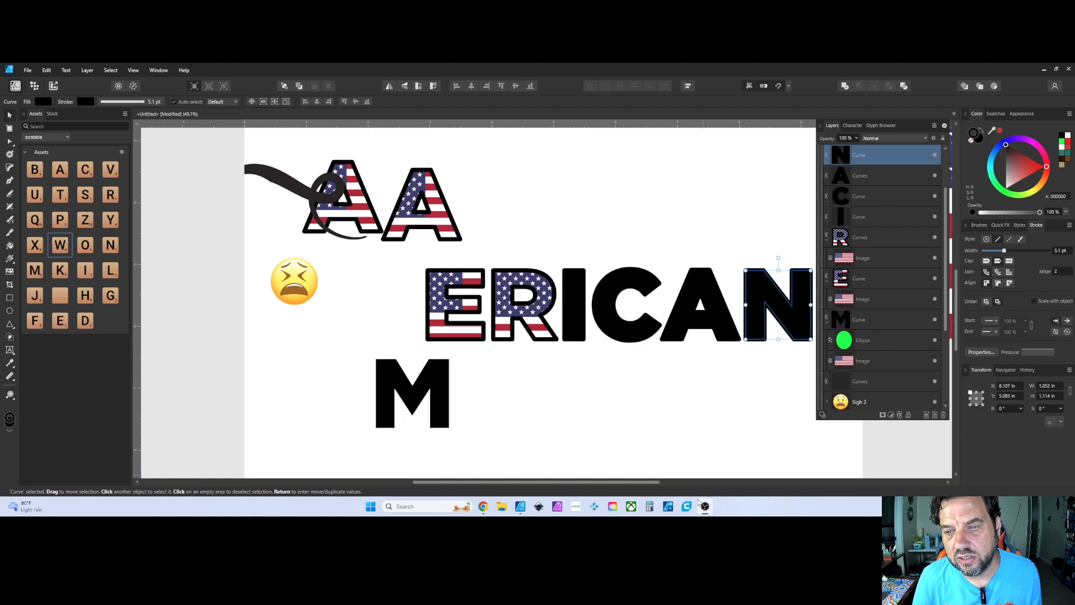
left_click(706, 506)
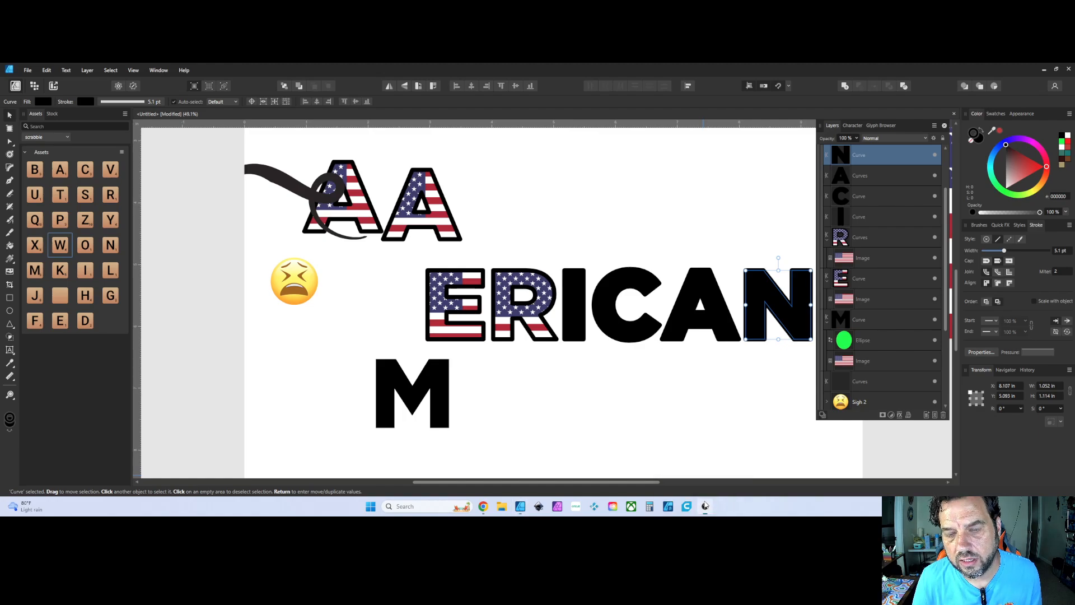